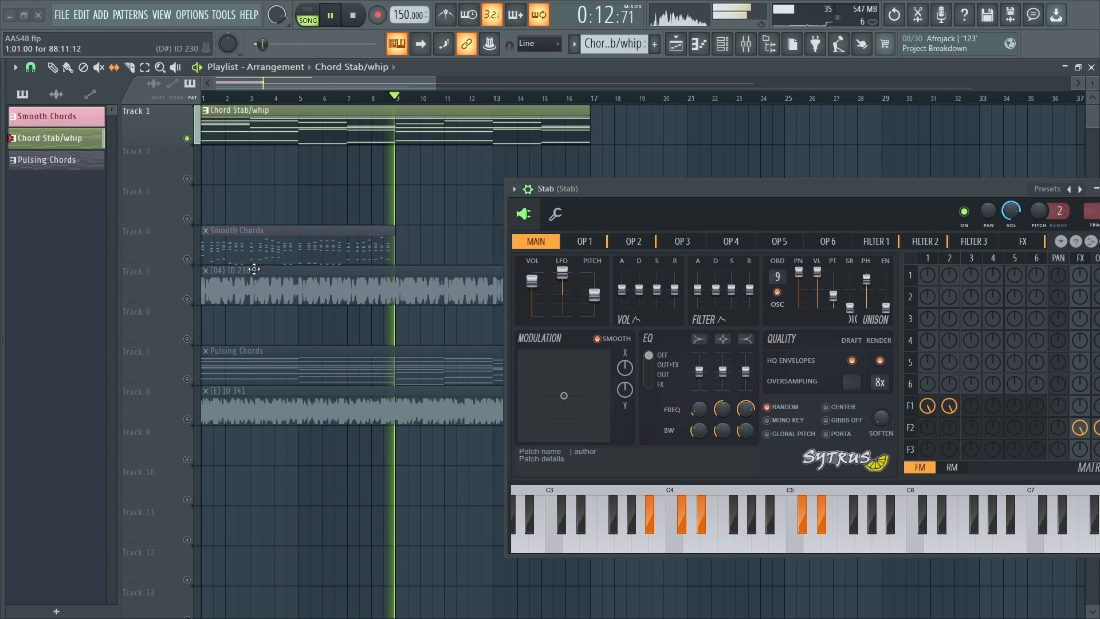
Step: Stop the current playback, solo Track 4, and listen to the Smooth Chords pattern
key("space")
left_click(187, 259, "ctrl")
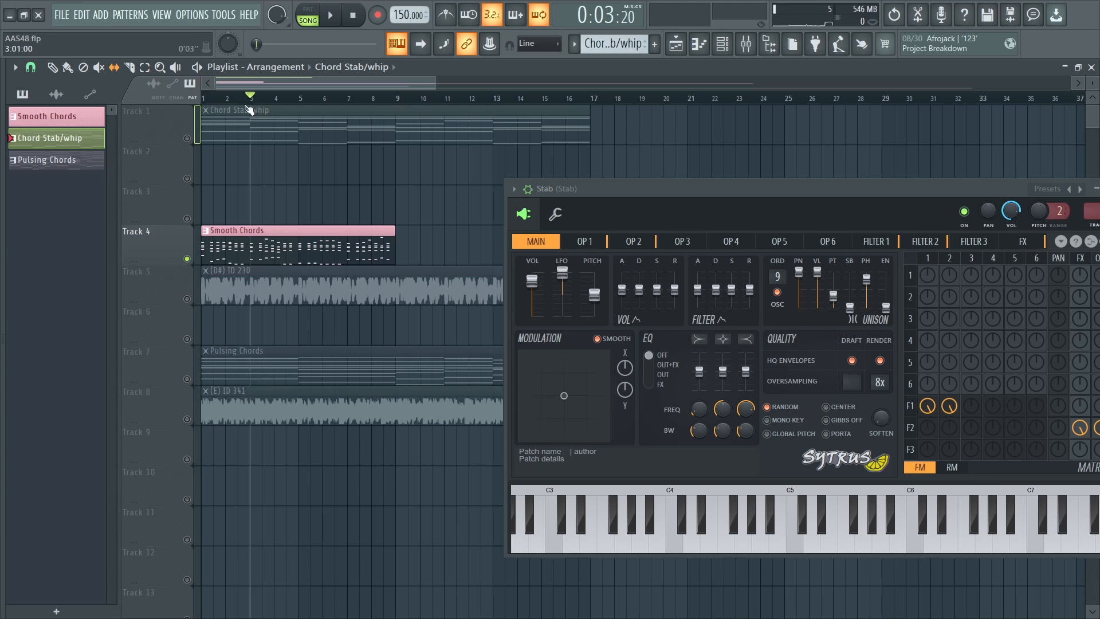
key("space")
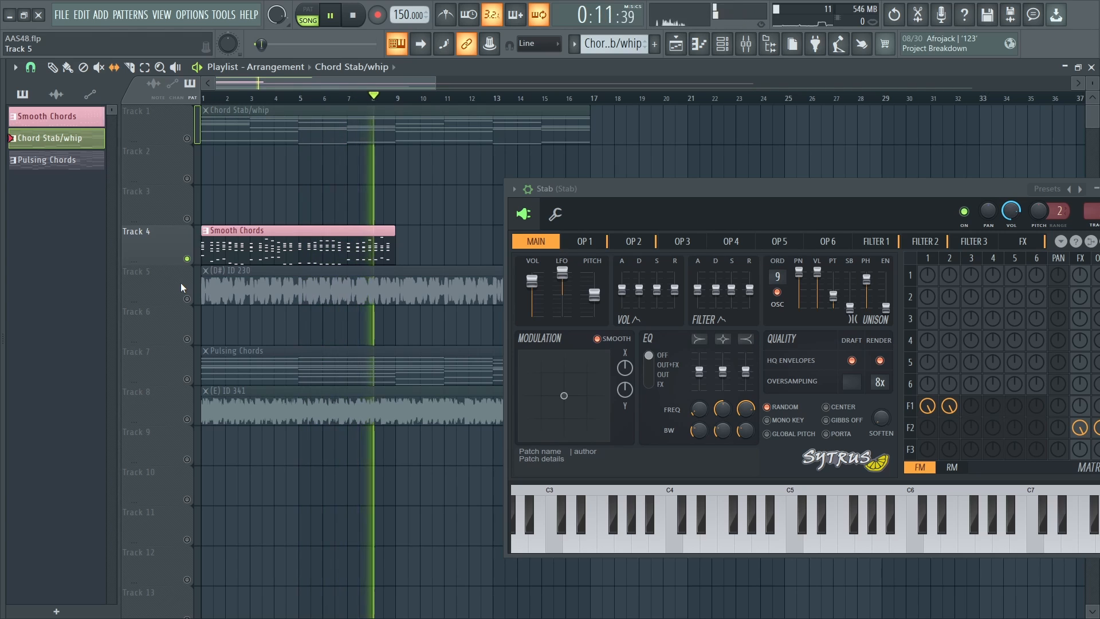
key("space")
Step: Solo Track 5 and listen to the (D#) ID 230 audio clip
right_click(188, 299)
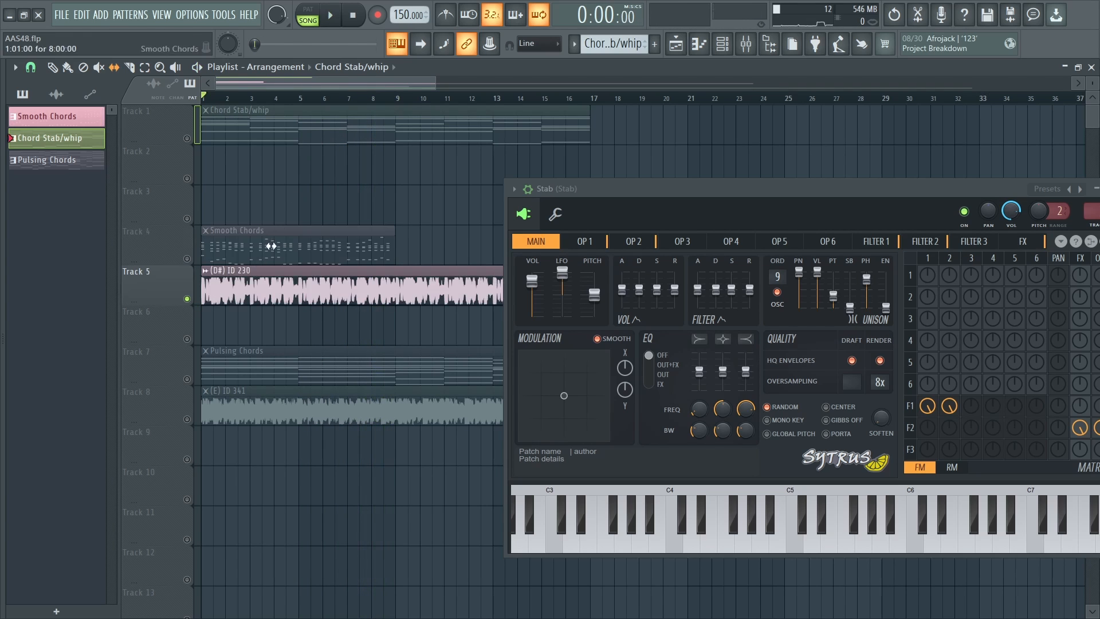
key("space")
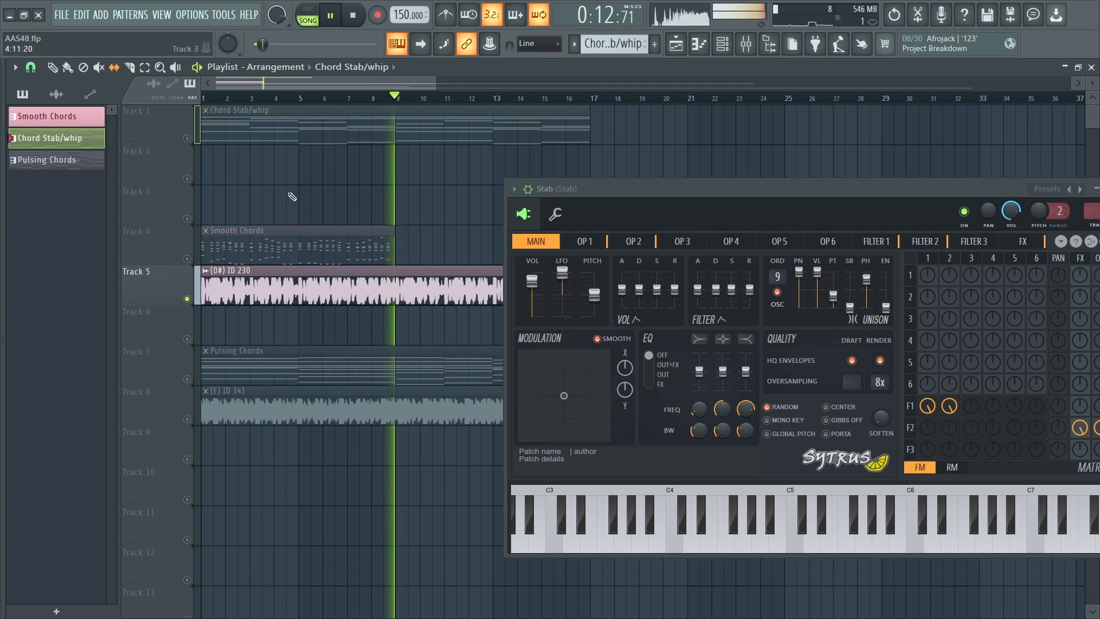
key("space")
Step: Solo Track 7 and listen to the Pulsing Chords pattern
right_click(187, 379)
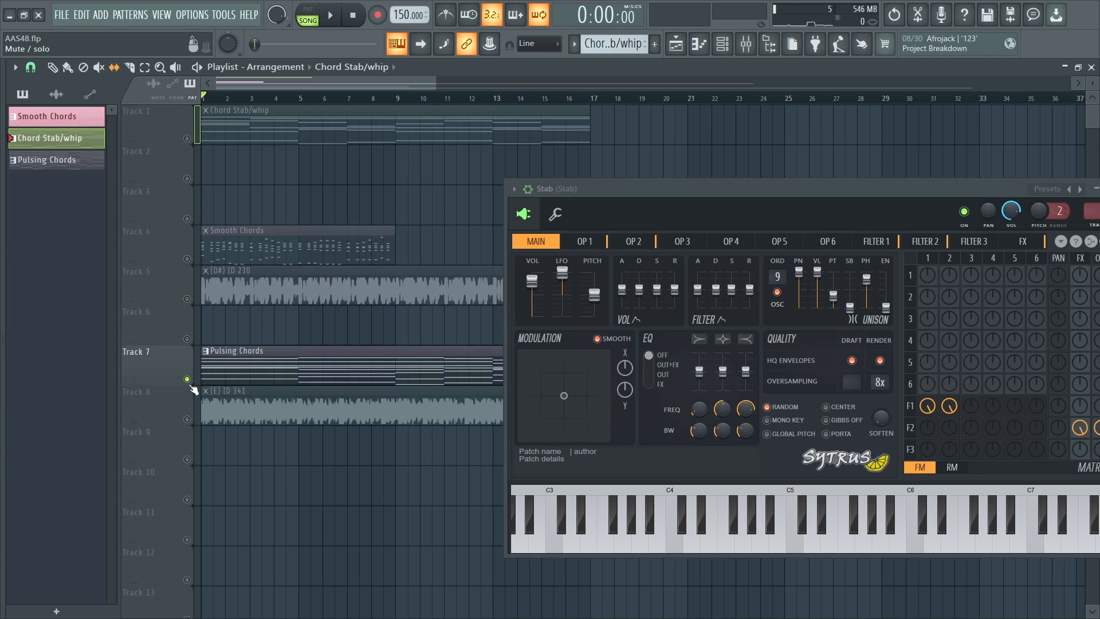
scroll(244, 292, "down", 1)
key("space")
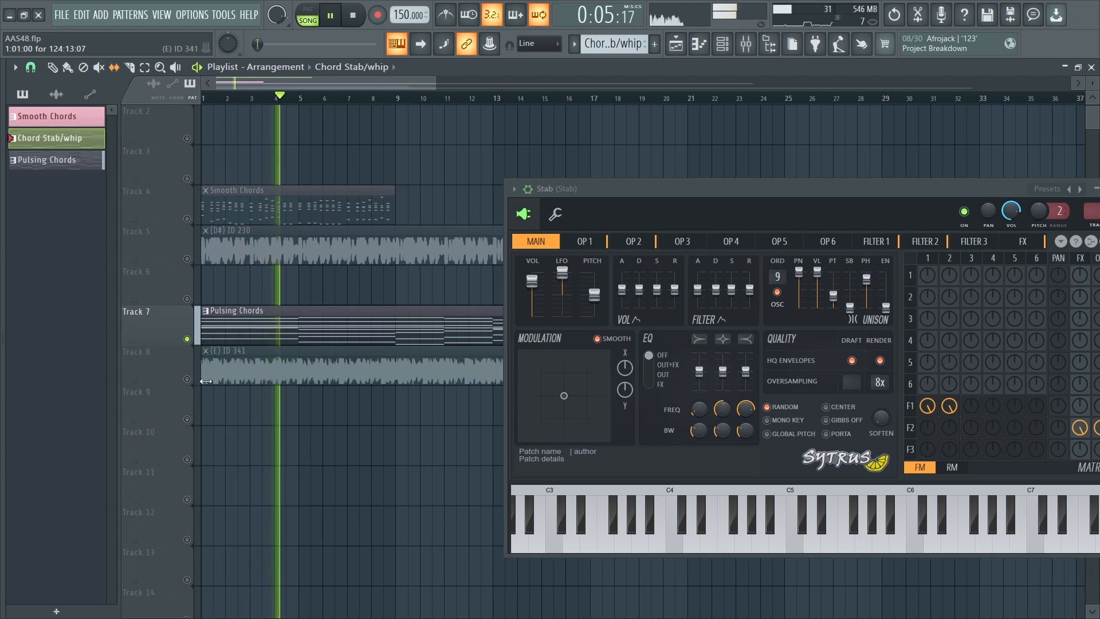
key("space")
Step: Solo Track 8 and listen to the (E) ID 341 audio clip, moving the Stab synth window clear of the clips
left_click(228, 369)
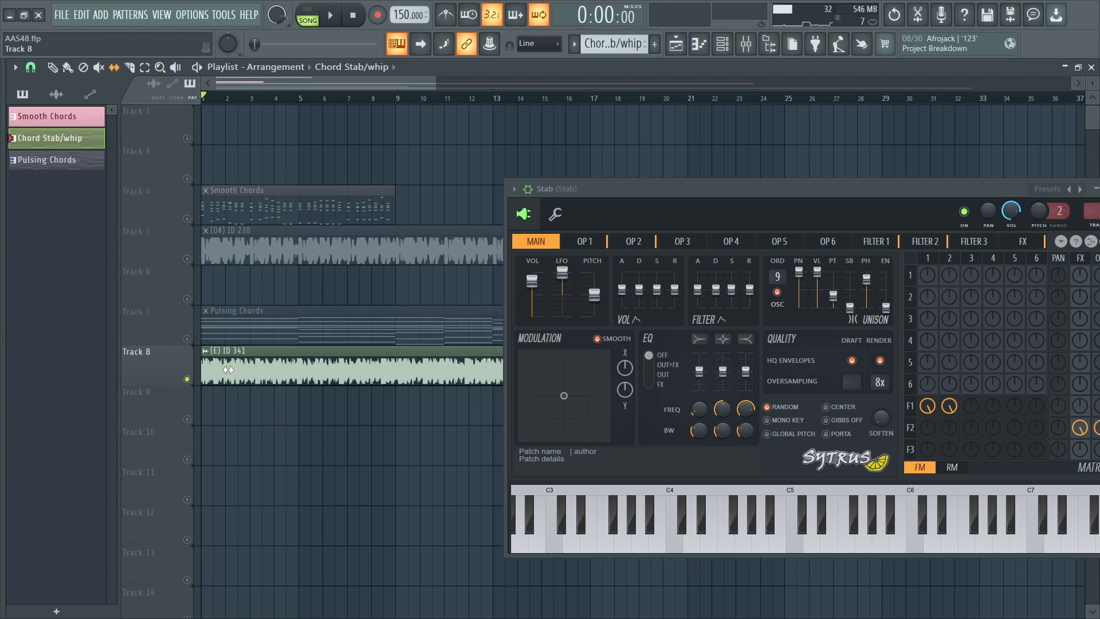
scroll(388, 284, "down", 1)
key("space")
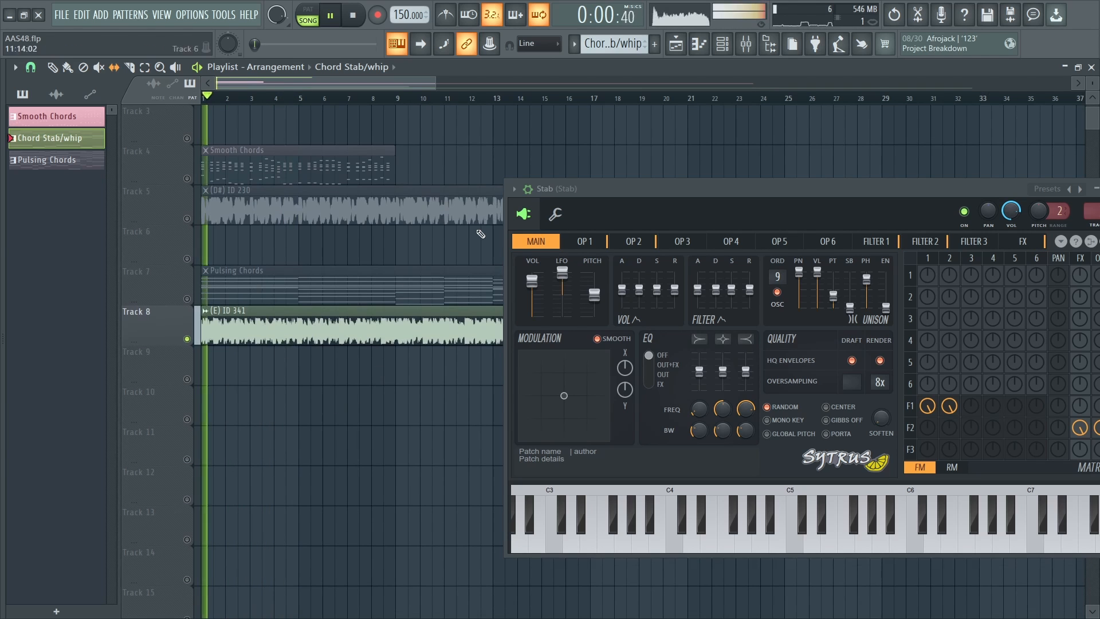
left_click_drag(635, 212, 535, 468)
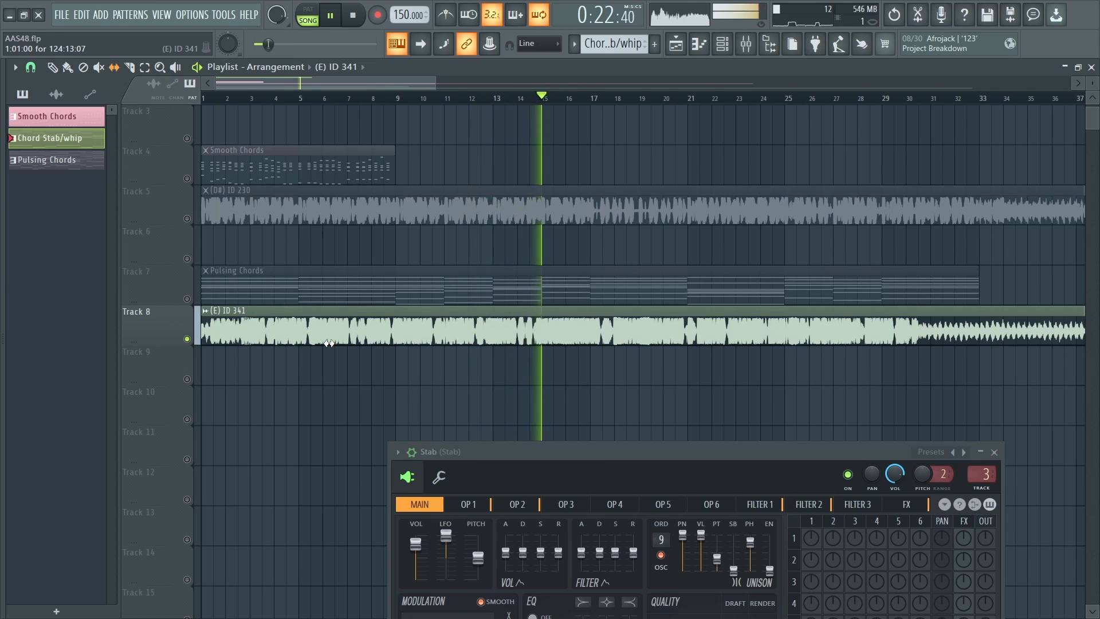
key("space")
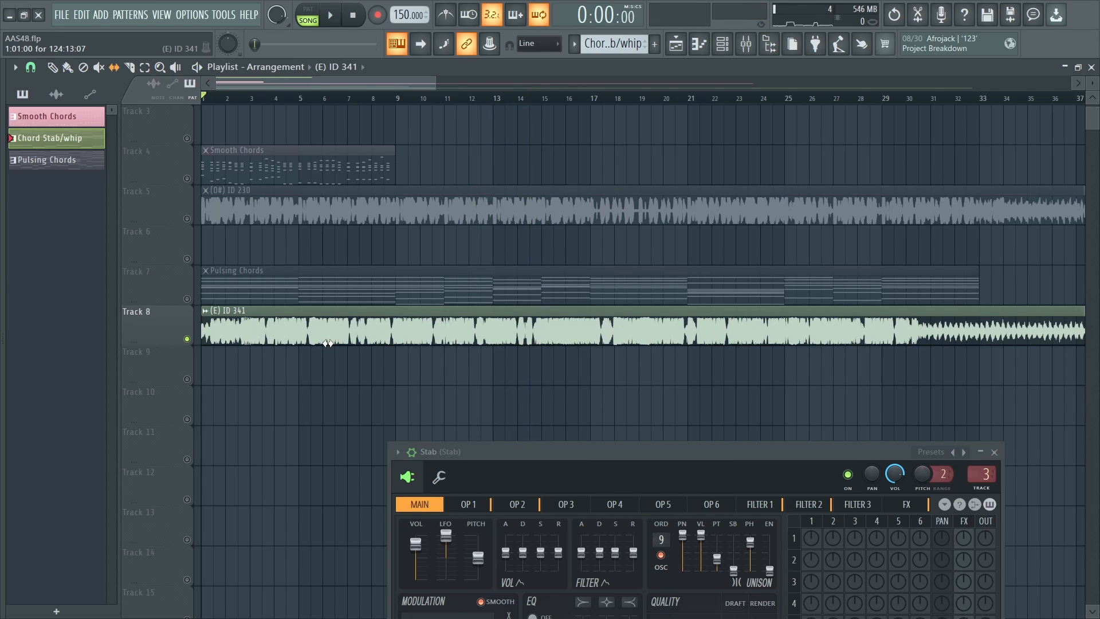
key("space")
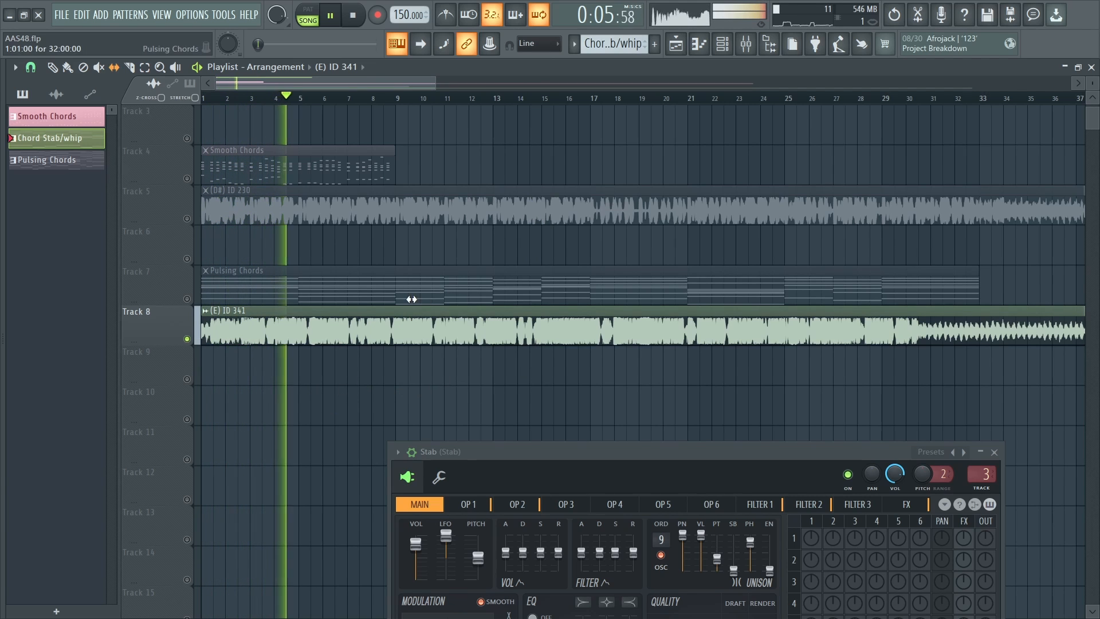
left_click_drag(532, 451, 510, 384)
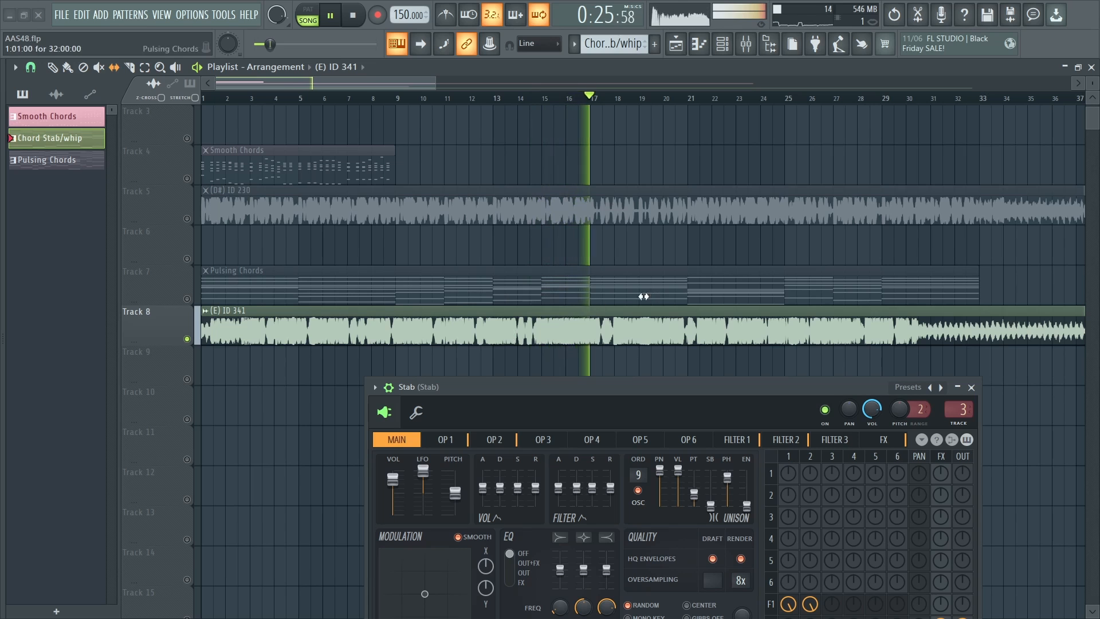
key("space")
Step: Solo the Chord Stab/whip pattern on Track 1 and place the Stab synth window fully in view below it
left_click_drag(530, 386, 440, 198)
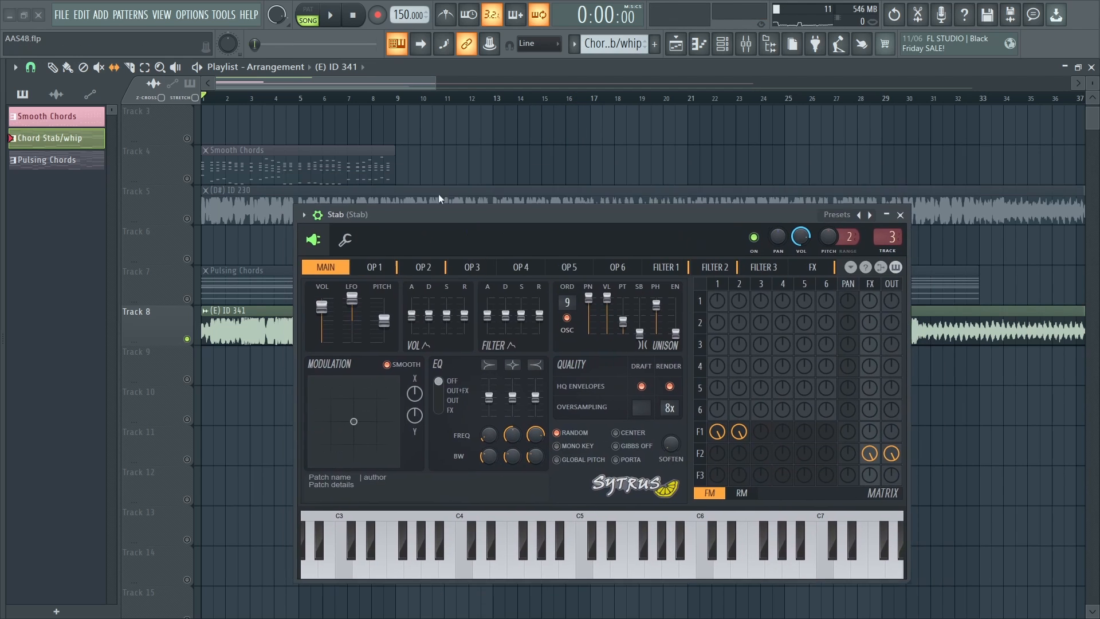
scroll(346, 151, "up", 2)
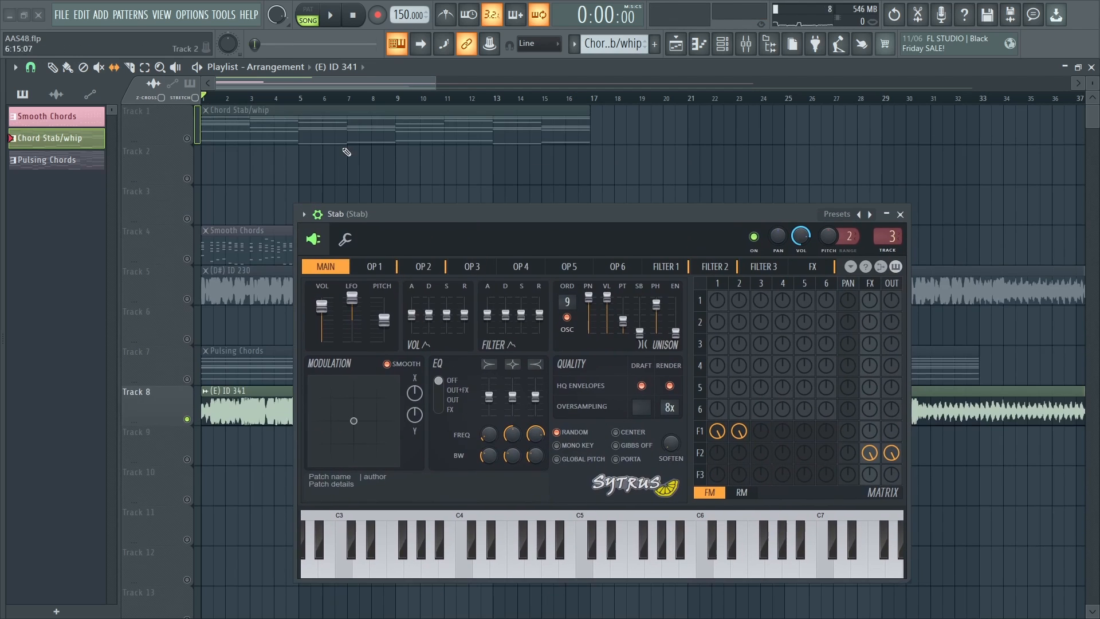
left_click(191, 141)
left_click_drag(380, 215, 356, 177)
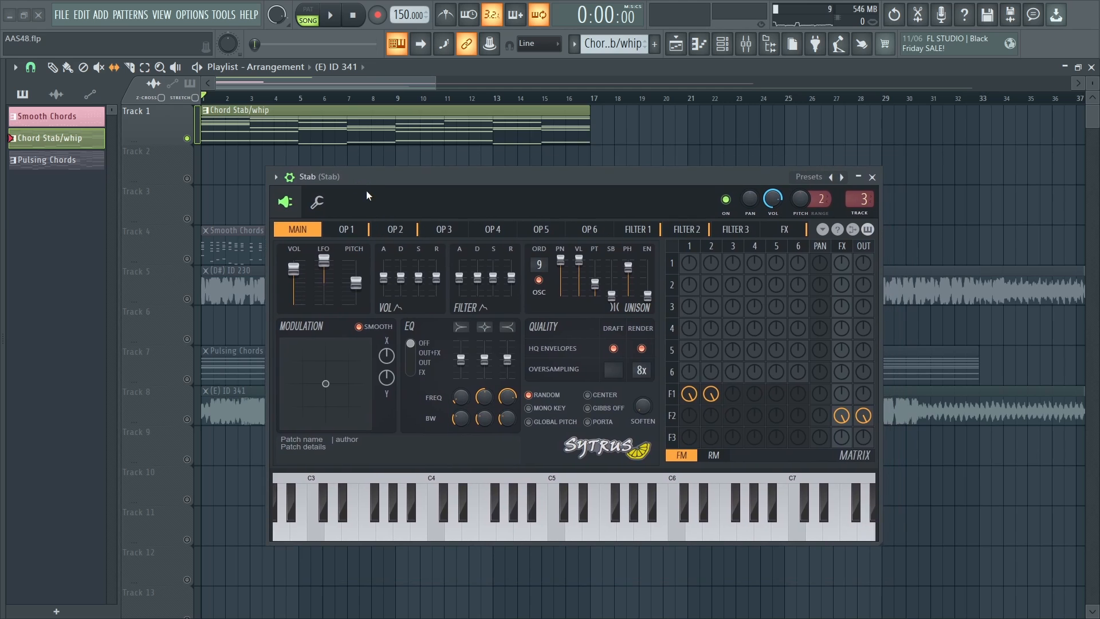
left_click(347, 228)
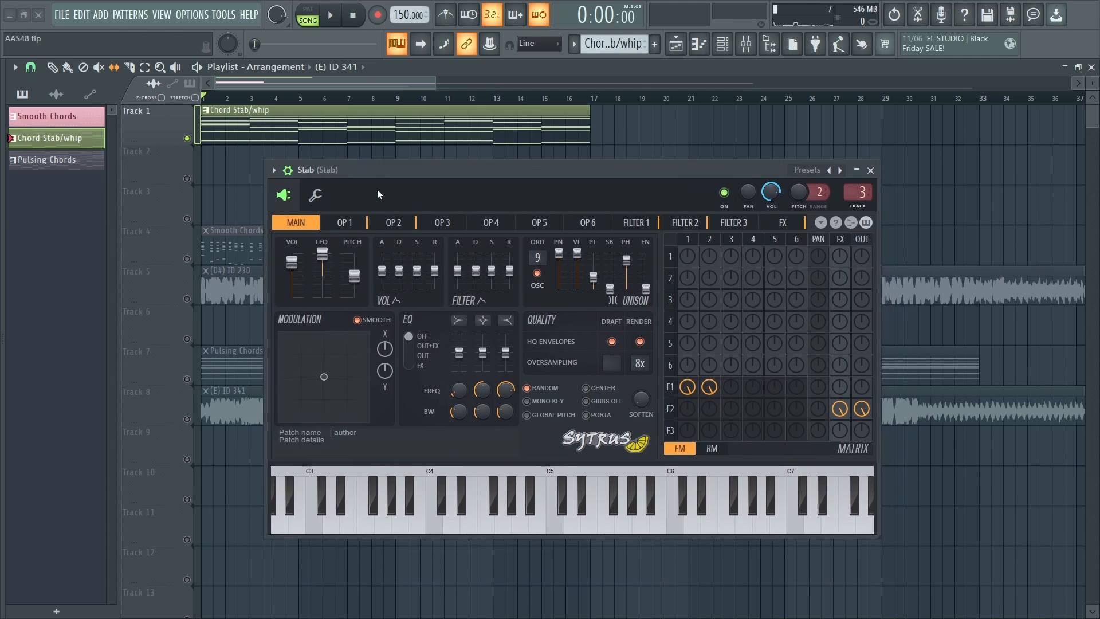
left_click_drag(377, 190, 371, 175)
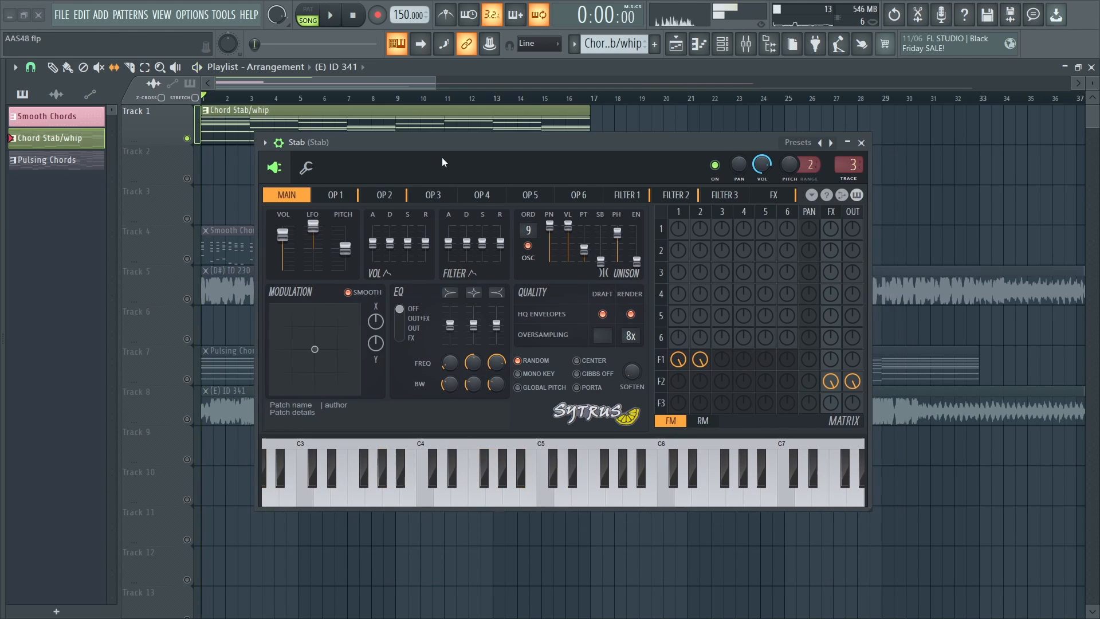
left_click_drag(441, 160, 420, 209)
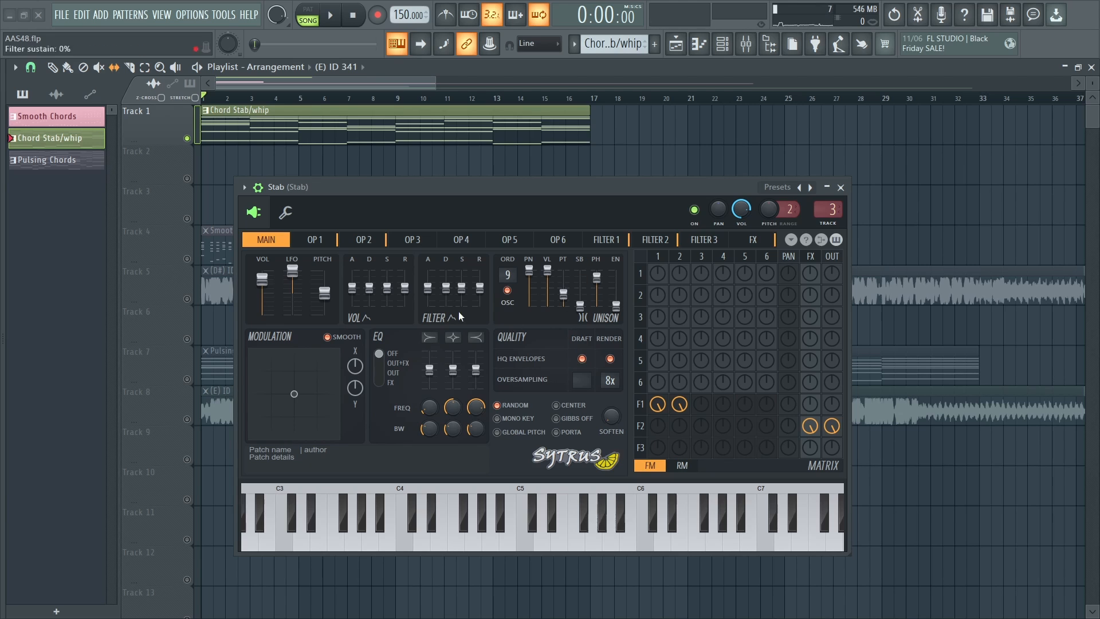
Step: Examine the oscillator shapes and frequency ratios of operators 1 and 2 in the Stab synth
left_click(315, 239)
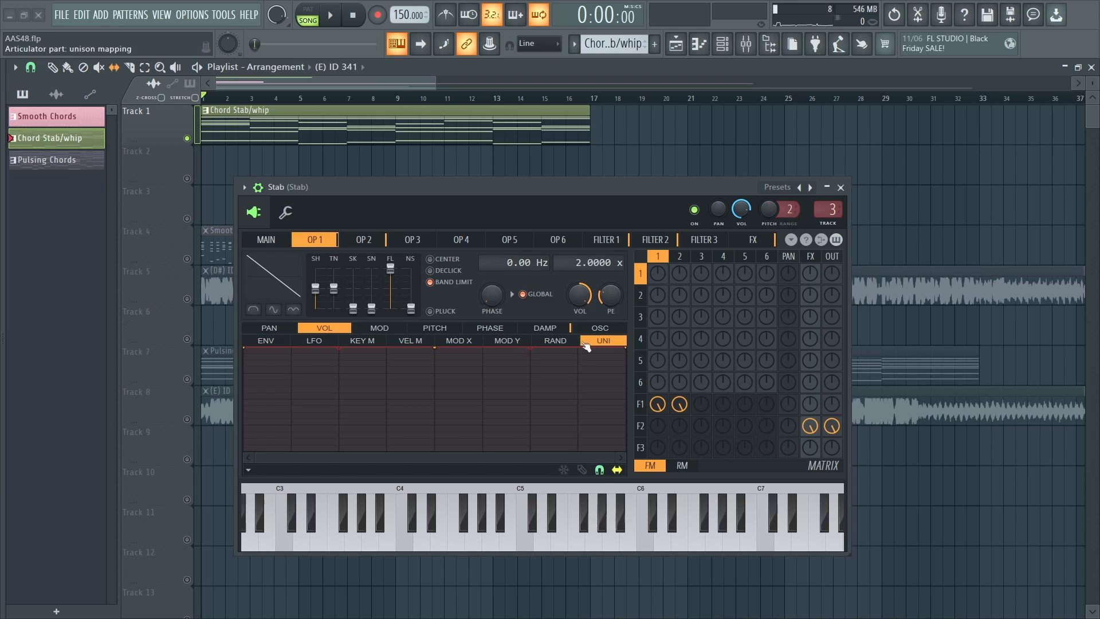
left_click(601, 329)
left_click(364, 240)
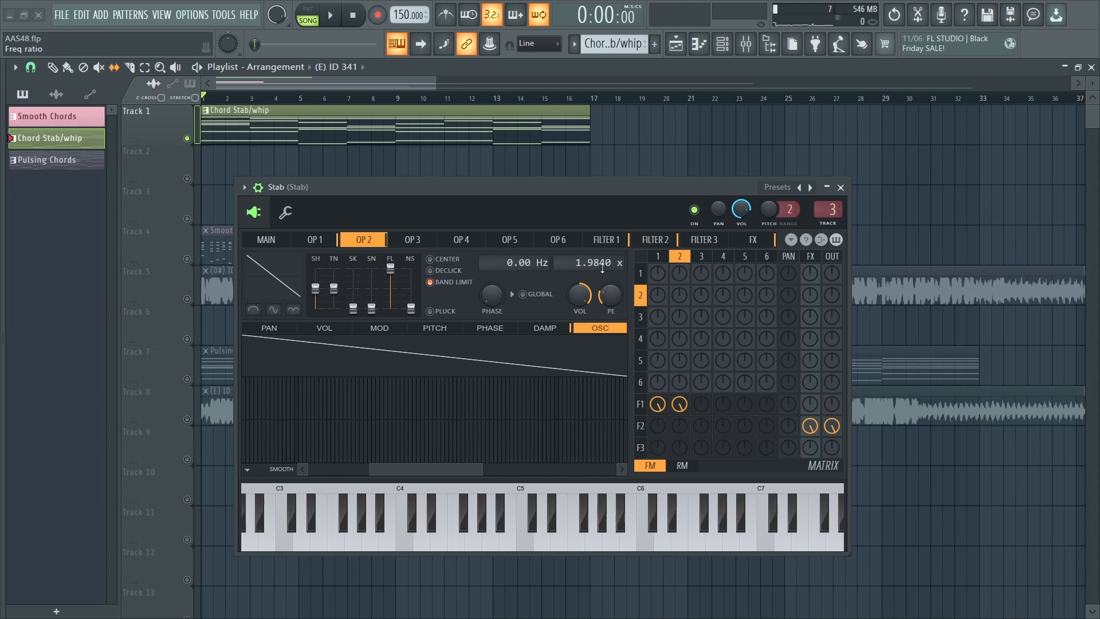
Step: Examine Filter 1's type and its cutoff envelope
left_click(610, 240)
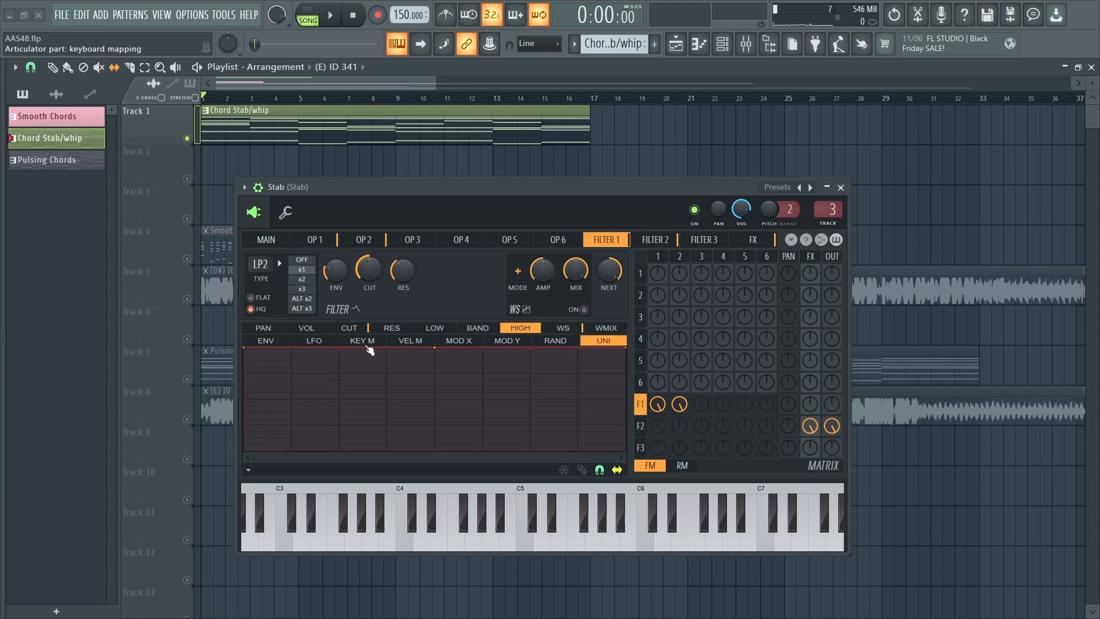
left_click(268, 341)
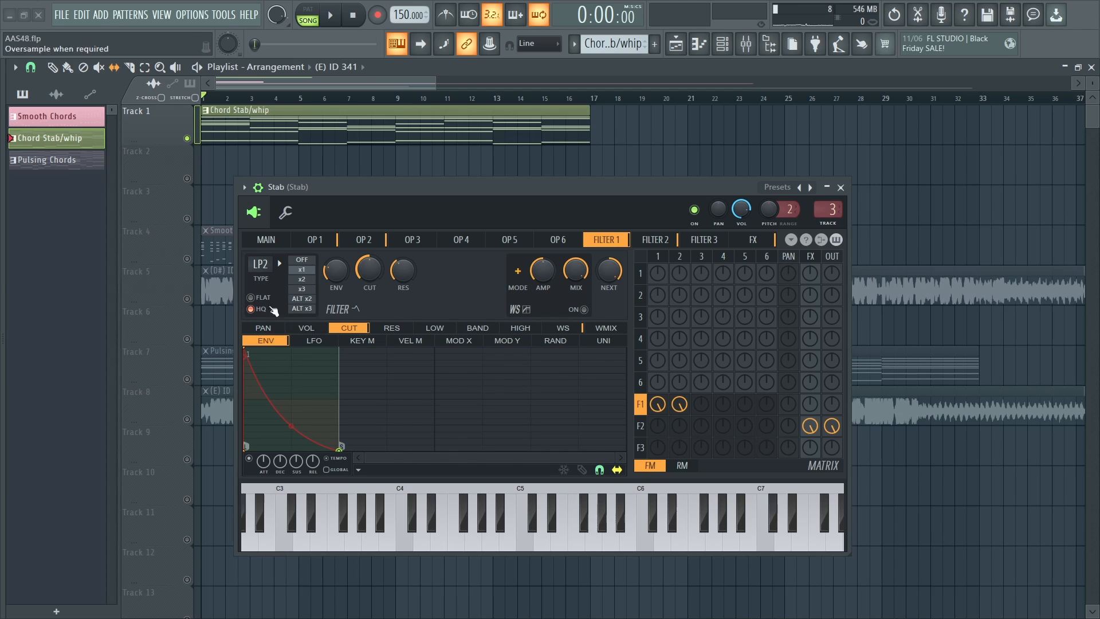
left_click(261, 264)
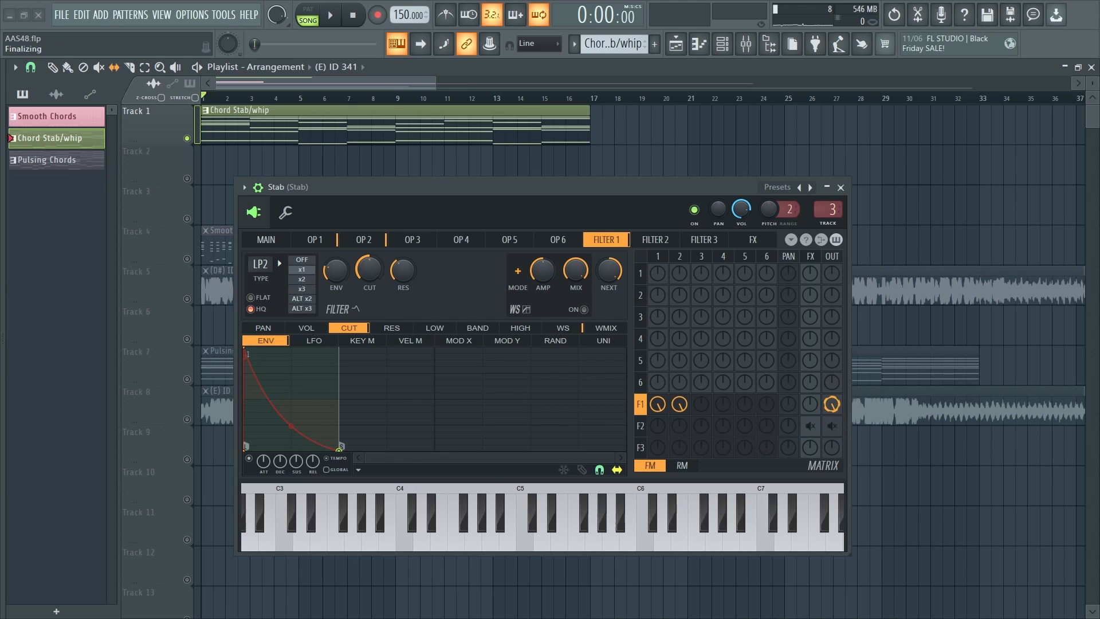
Step: Play the Chord Stab/whip pattern to hear the cutoff envelope's effect with Filter 1 routed straight to the output
key("space")
key("space")
key("space")
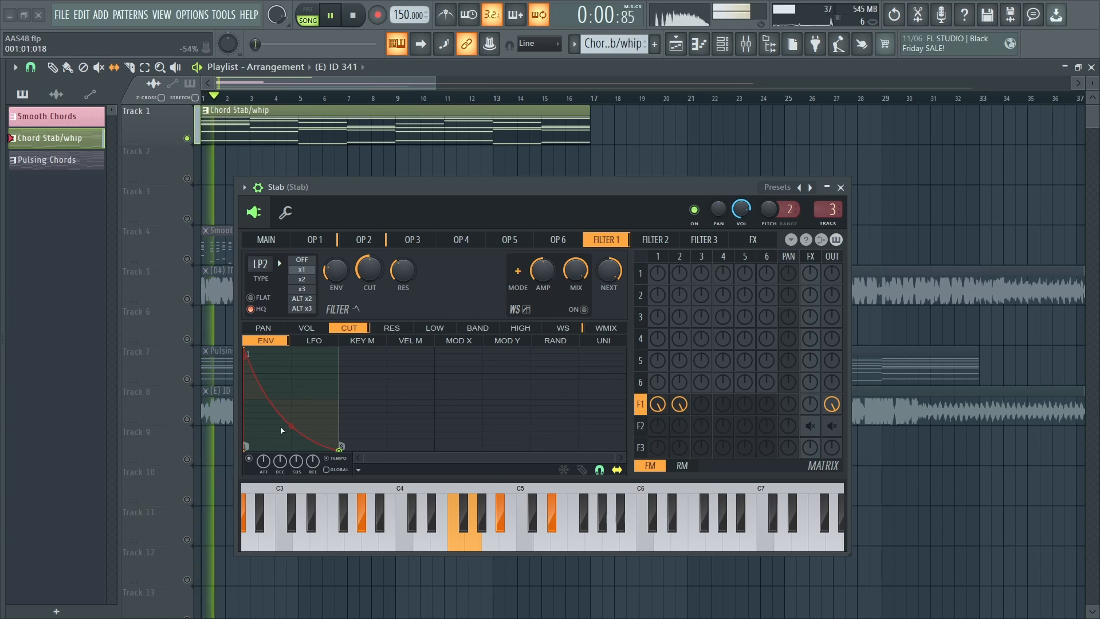
key("space")
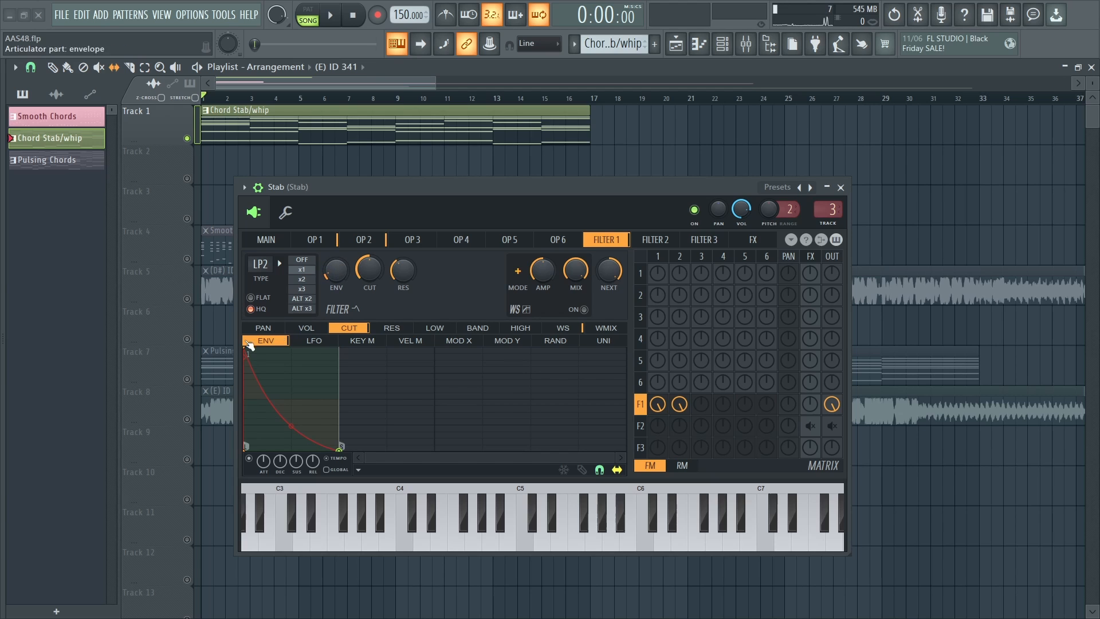
Step: Audition the chord stab with Filter 1's cutoff envelope amount at 0% and at 15%
key("space")
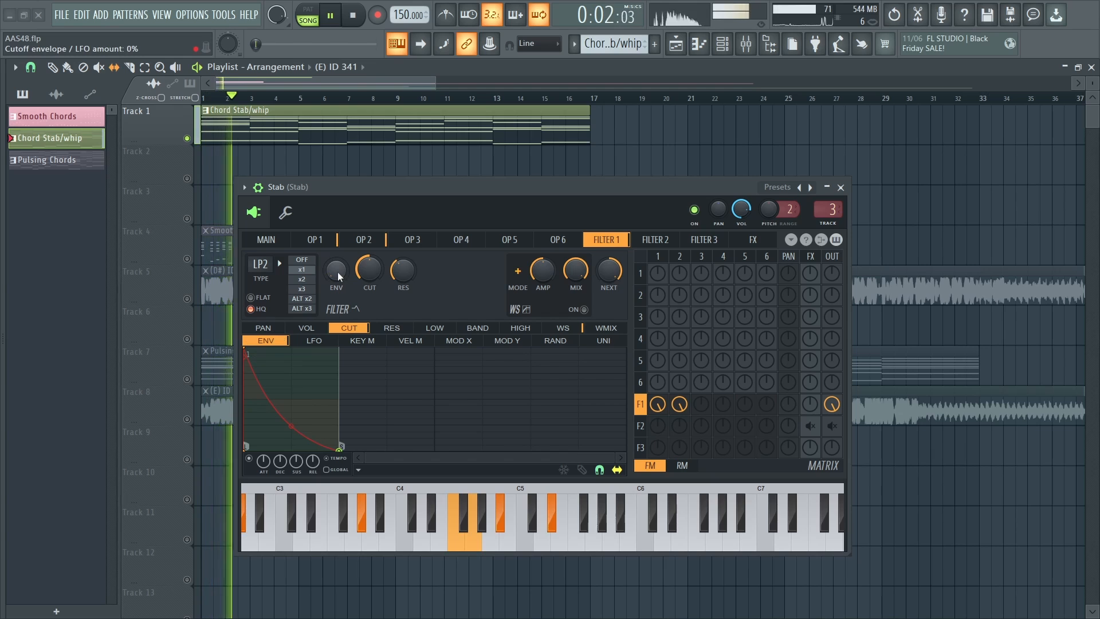
key("space")
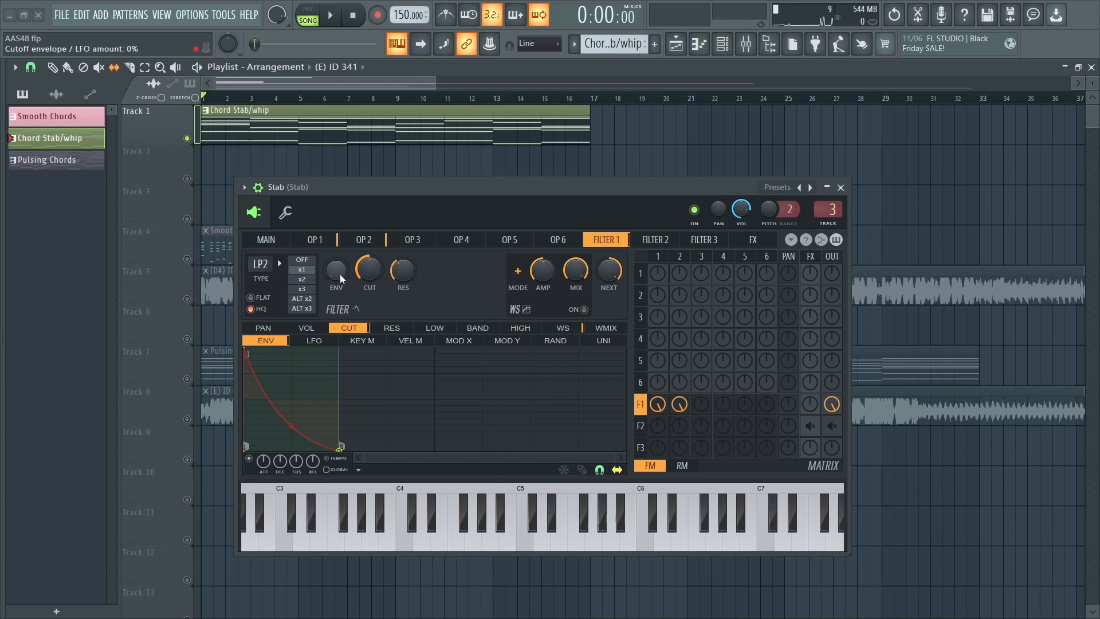
left_click_drag(339, 274, 340, 269)
key("space")
key("space")
left_click_drag(339, 278, 337, 281)
key("space")
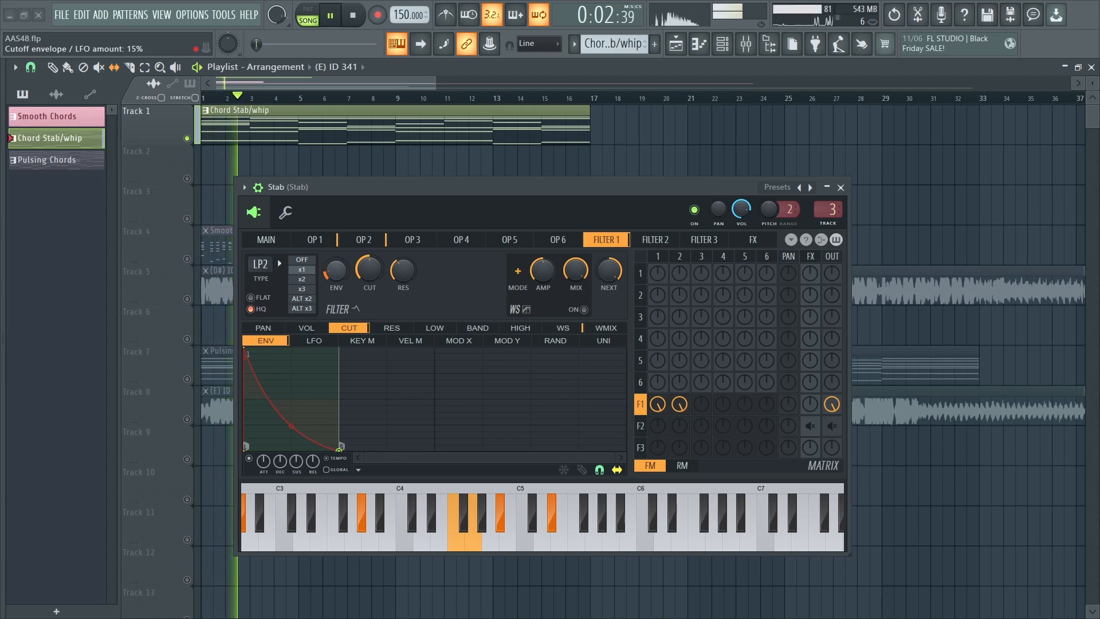
key("space")
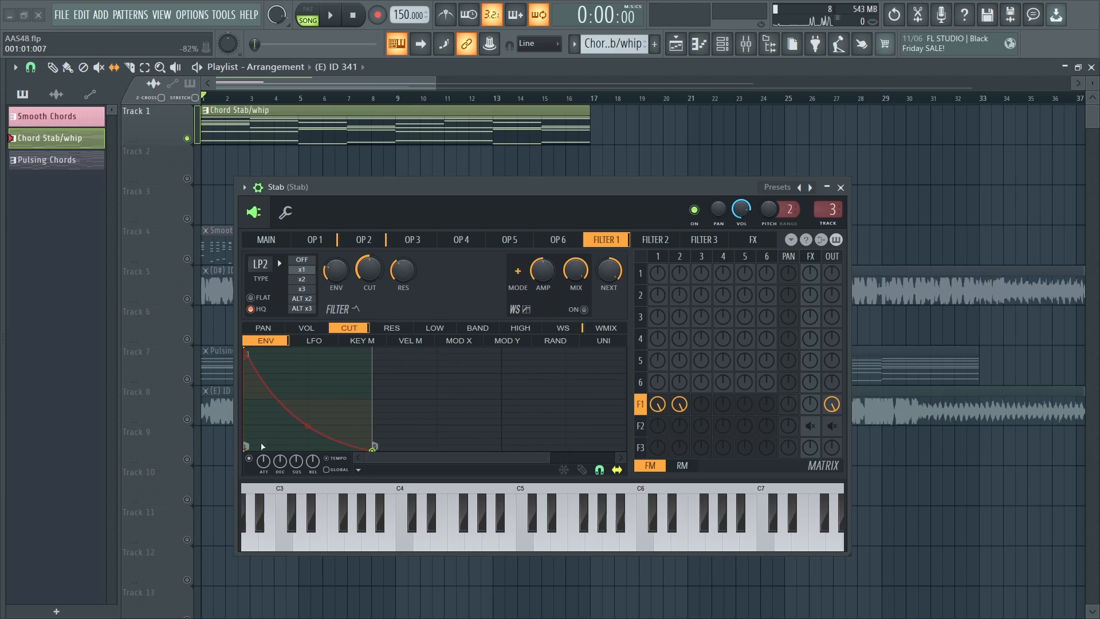
Step: Zoom in on Filter 1's cutoff envelope and check the Loop start option of its first point
mouse_move(246, 447)
left_mouse_down()
mouse_move(253, 393)
mouse_move(245, 449)
left_mouse_up()
left_click_drag(372, 449, 415, 450)
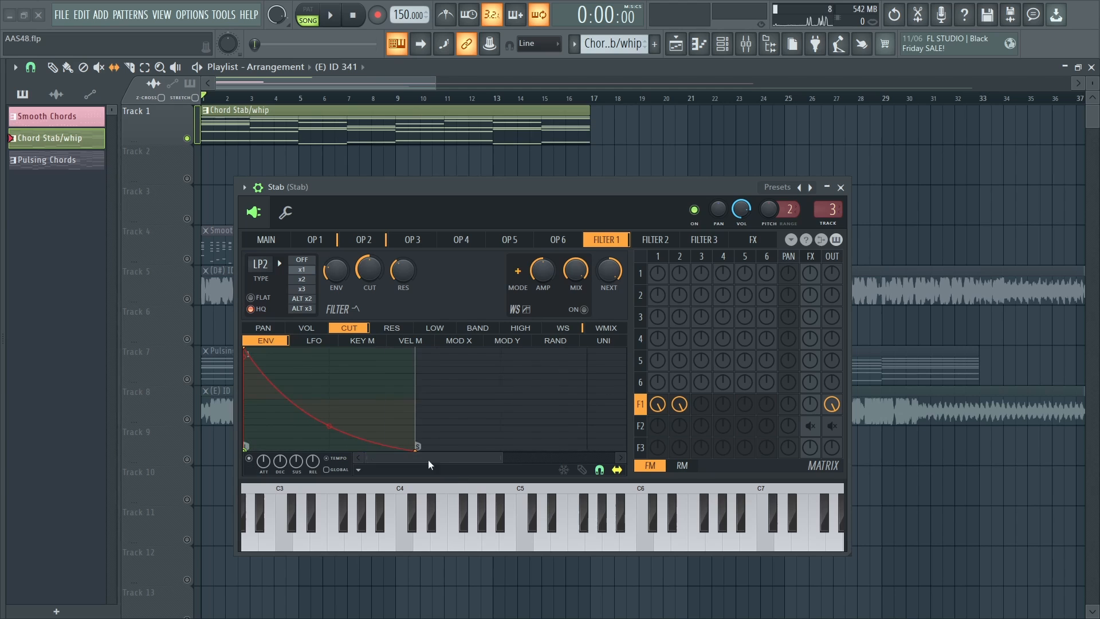
right_click(246, 448)
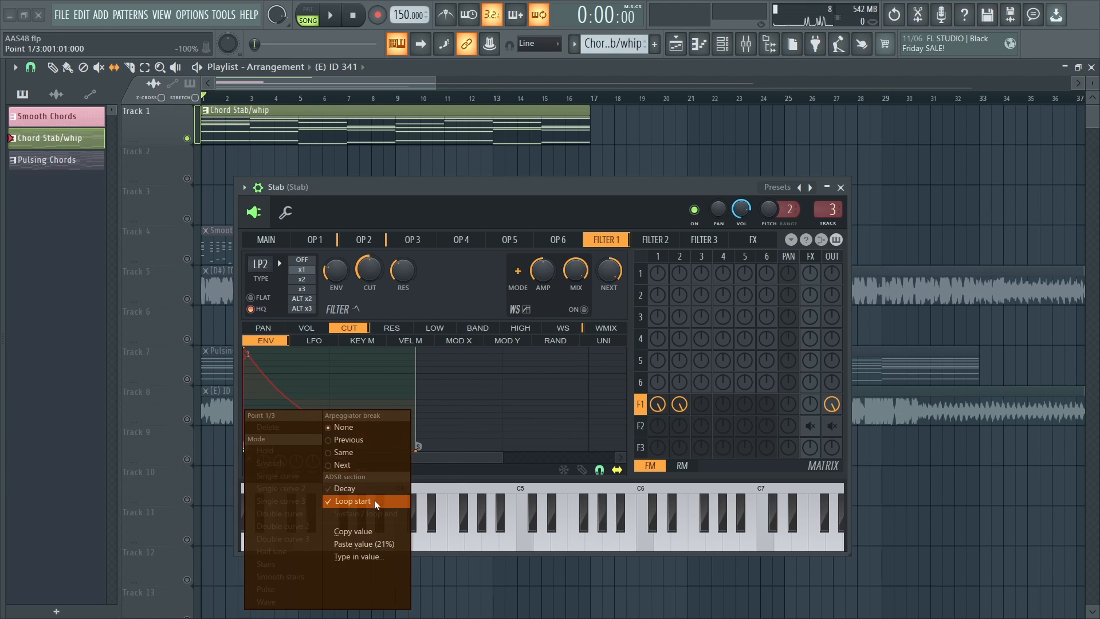
left_click(466, 456)
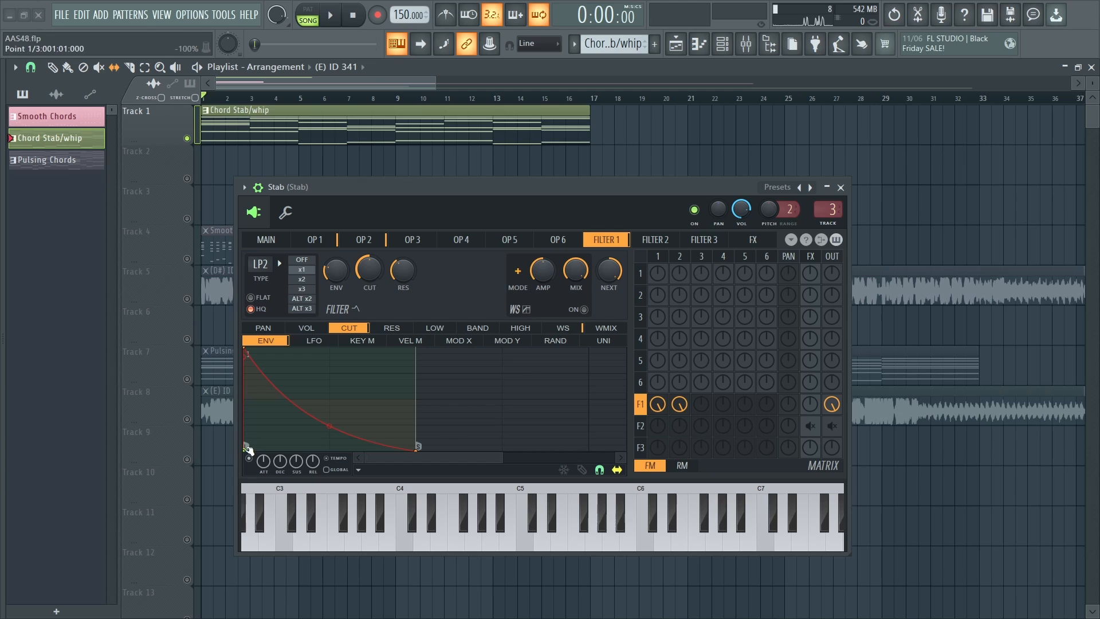
Step: Raise the linked loop points of Filter 1's cutoff envelope to -12% and return them to -100%
left_click_drag(247, 447, 256, 410)
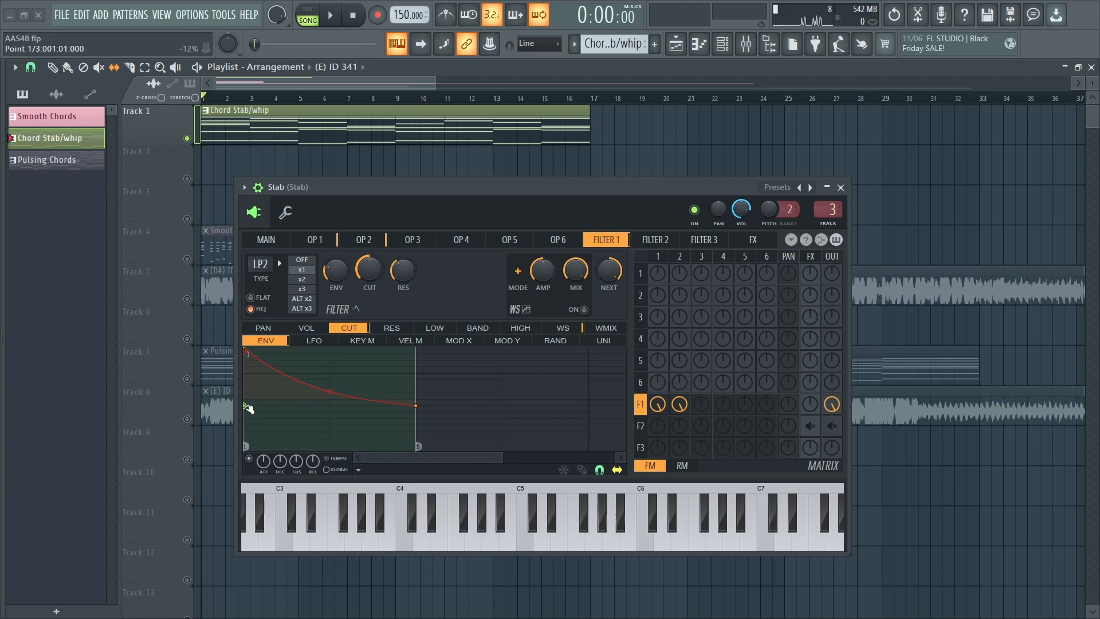
left_click_drag(419, 407, 416, 449)
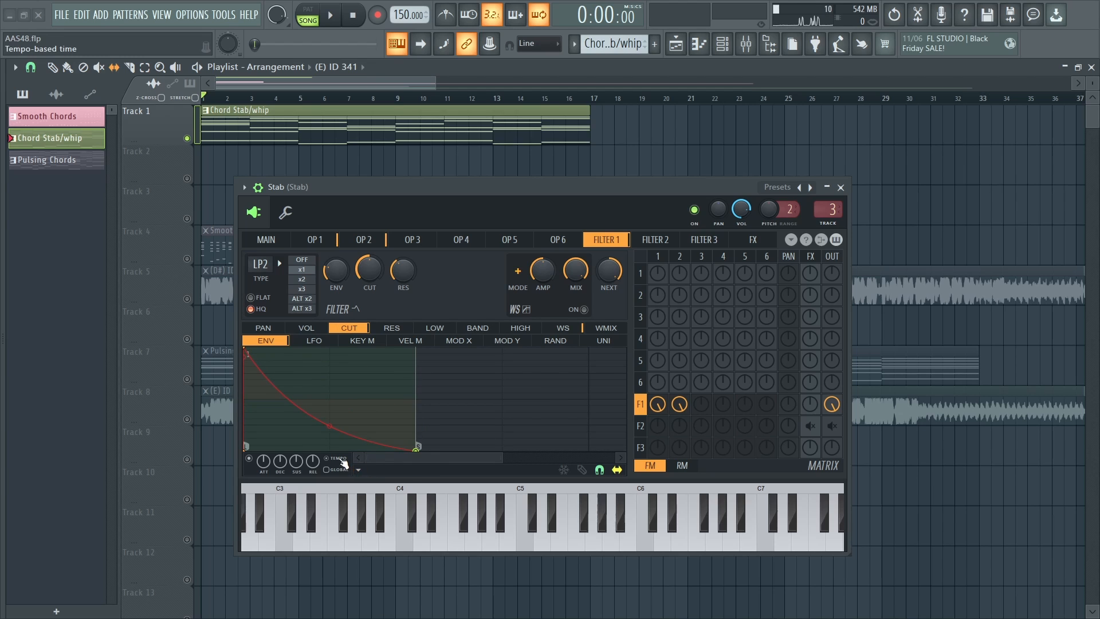
left_click_drag(502, 458, 573, 458)
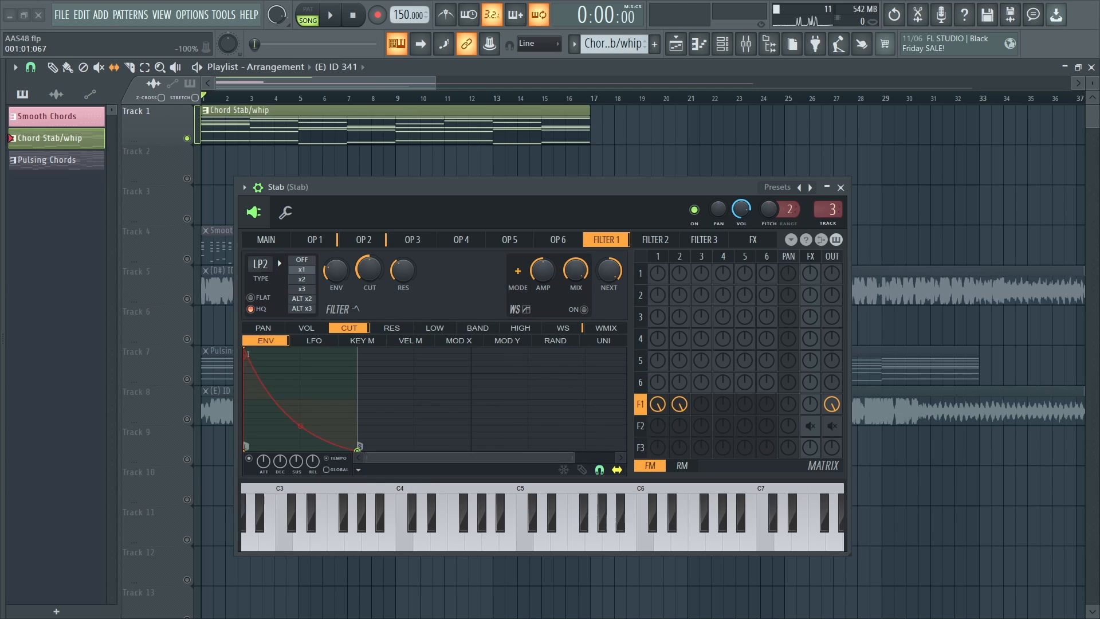
Step: Remove Filter 1's direct send to the output and re-enable Filter 2's sends to the output and FX
left_click_drag(573, 458, 615, 457)
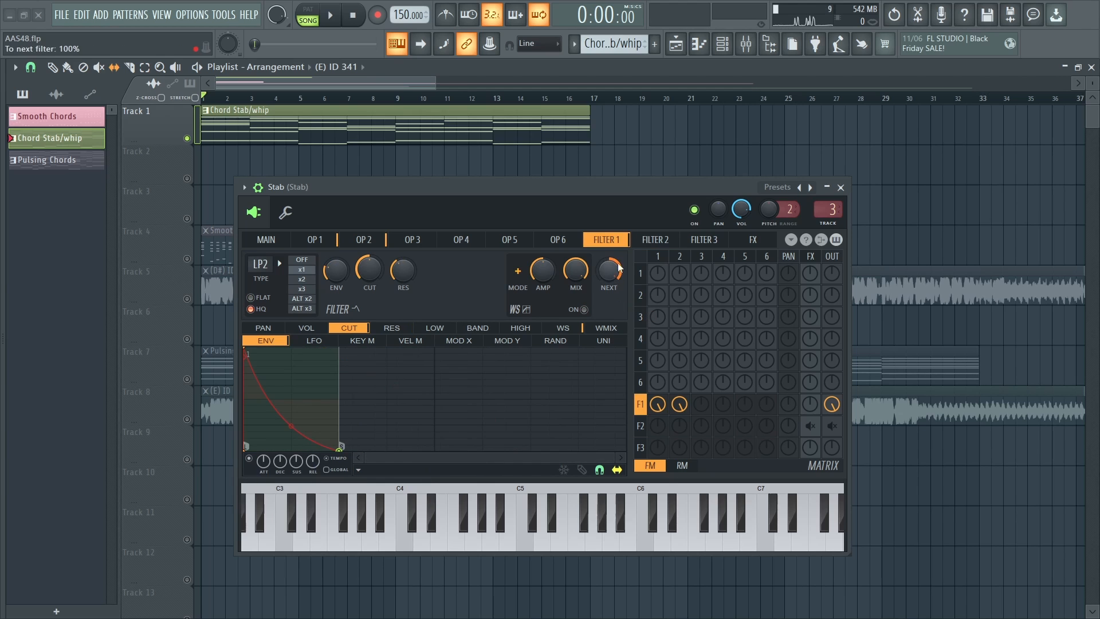
left_click(832, 404)
left_click(831, 425)
left_click(810, 426)
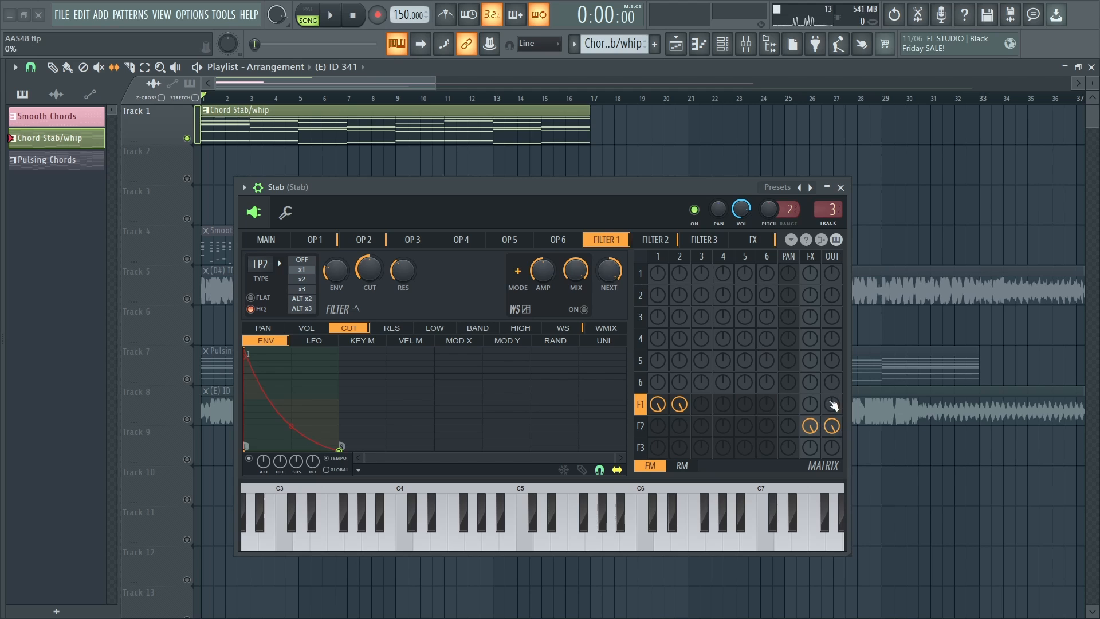
Step: Examine Filter 2's unison mapping for cutoff and resonance, and its waveshaper curve
left_click(655, 239)
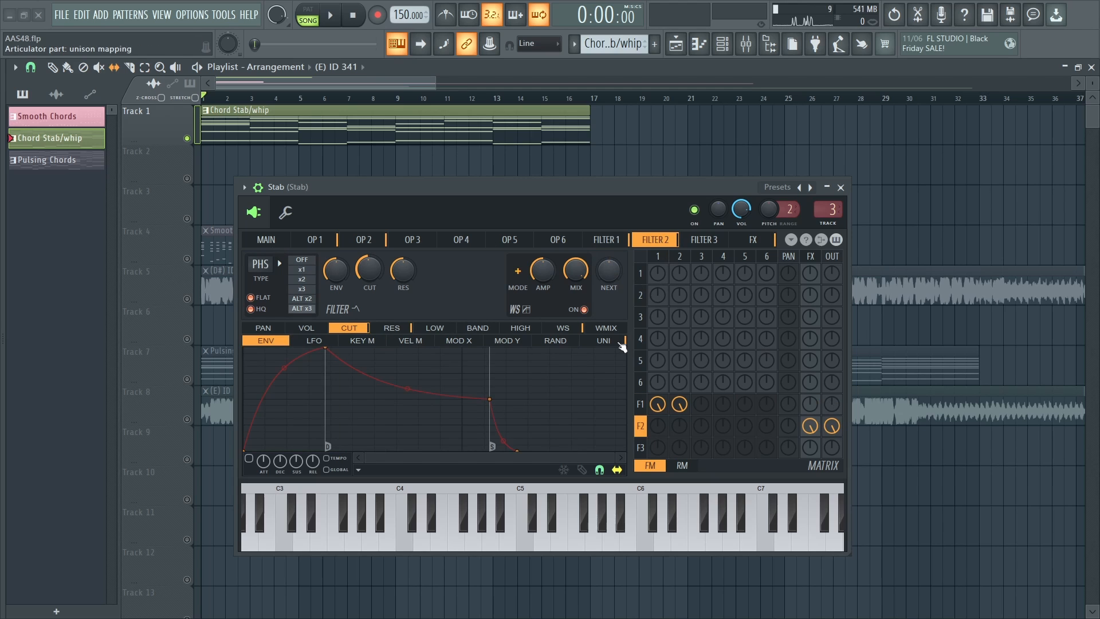
left_click(610, 341)
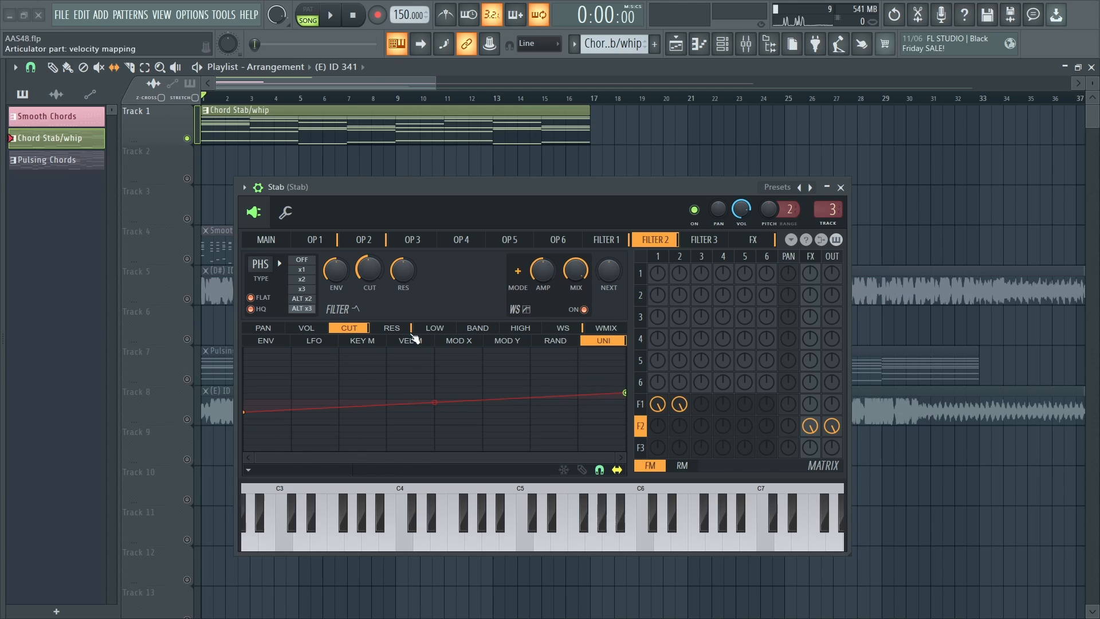
left_click(393, 329)
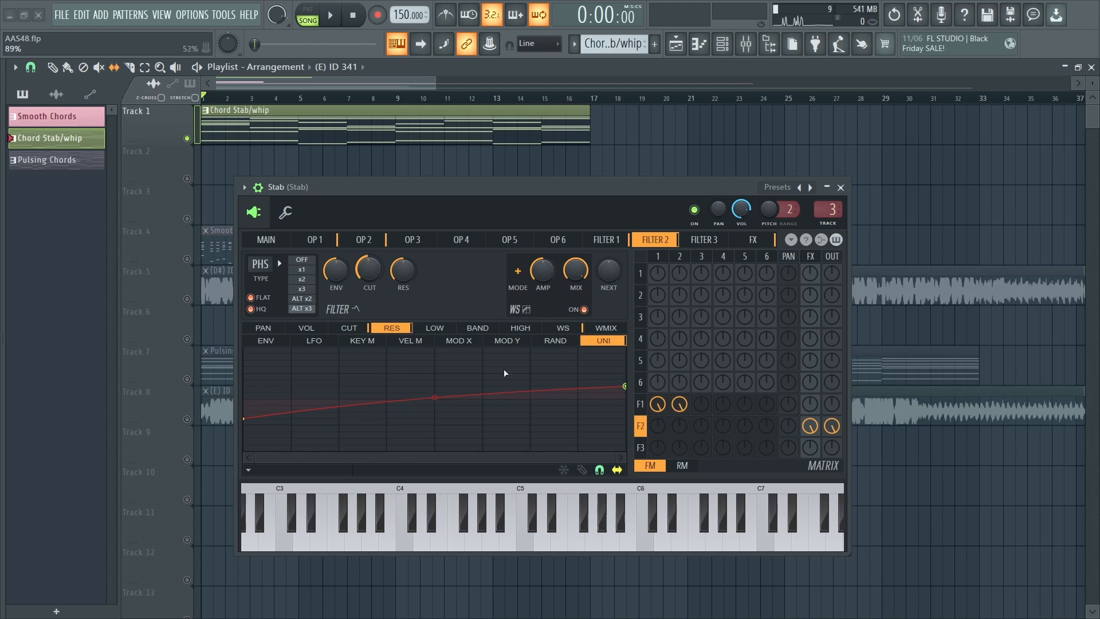
left_click(360, 330)
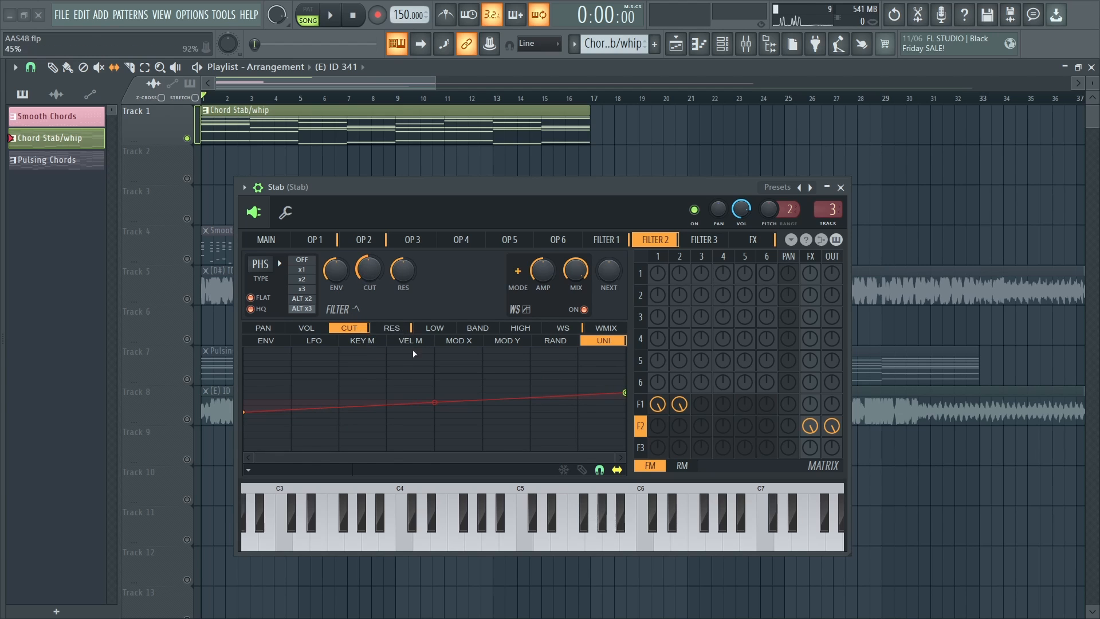
left_click(392, 328)
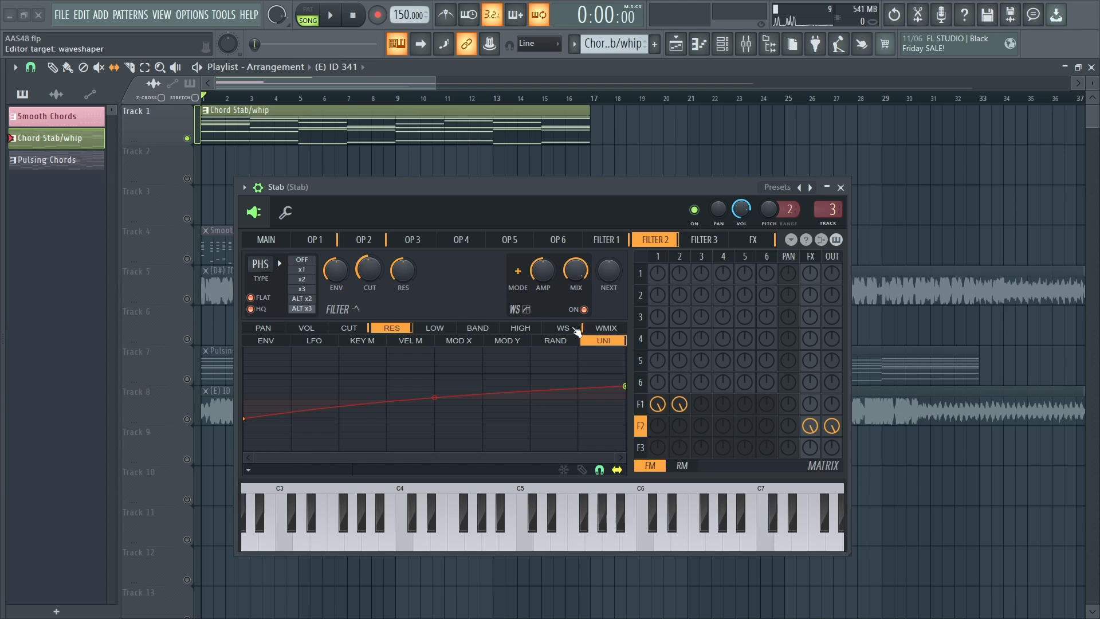
left_click(575, 328)
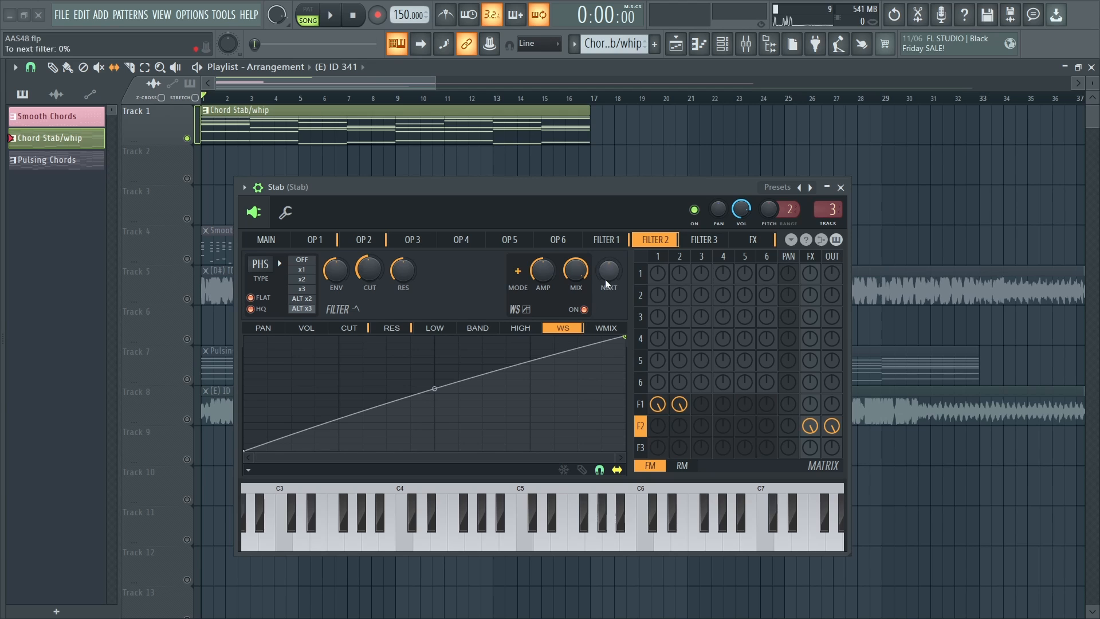
Step: Check the Stab patch's chorus and reverb effect settings and its main unison settings
left_click(761, 243)
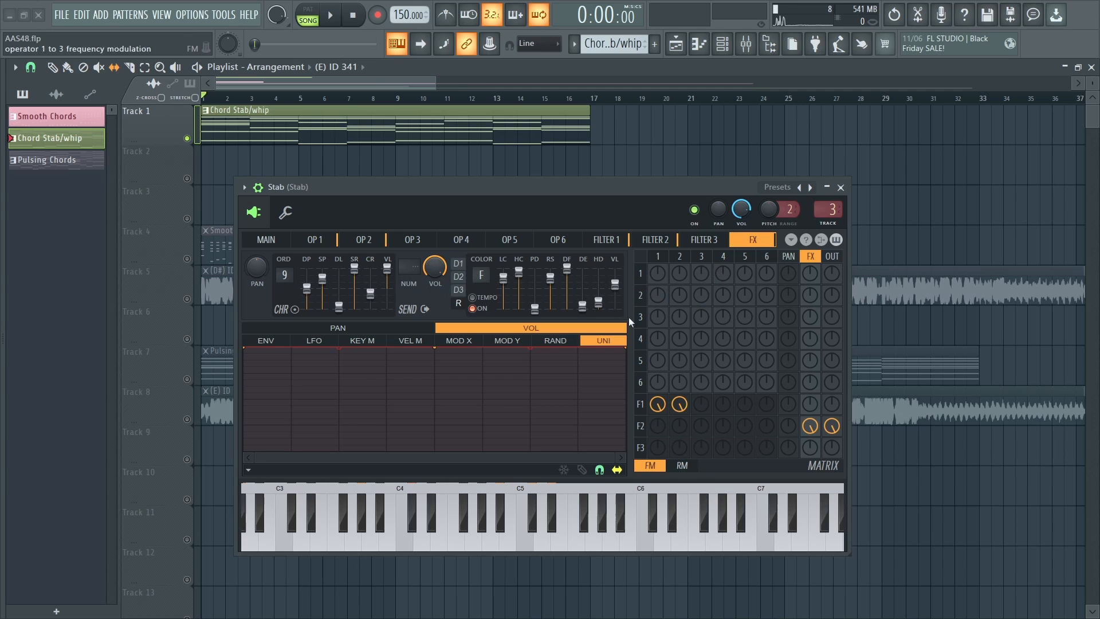
left_click(284, 241)
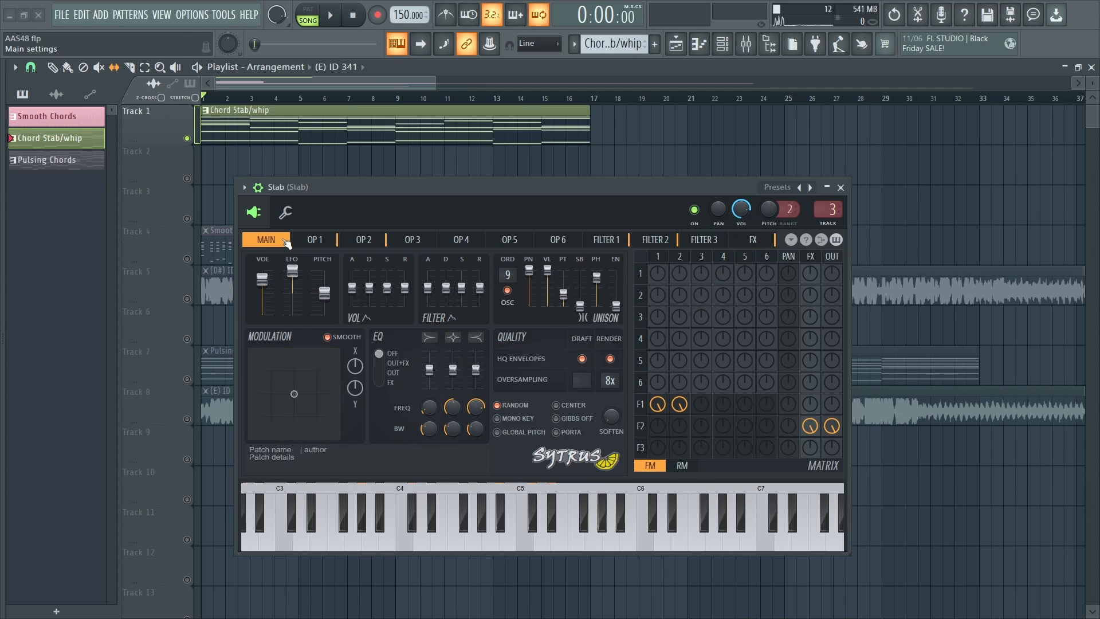
left_click_drag(459, 204, 444, 178)
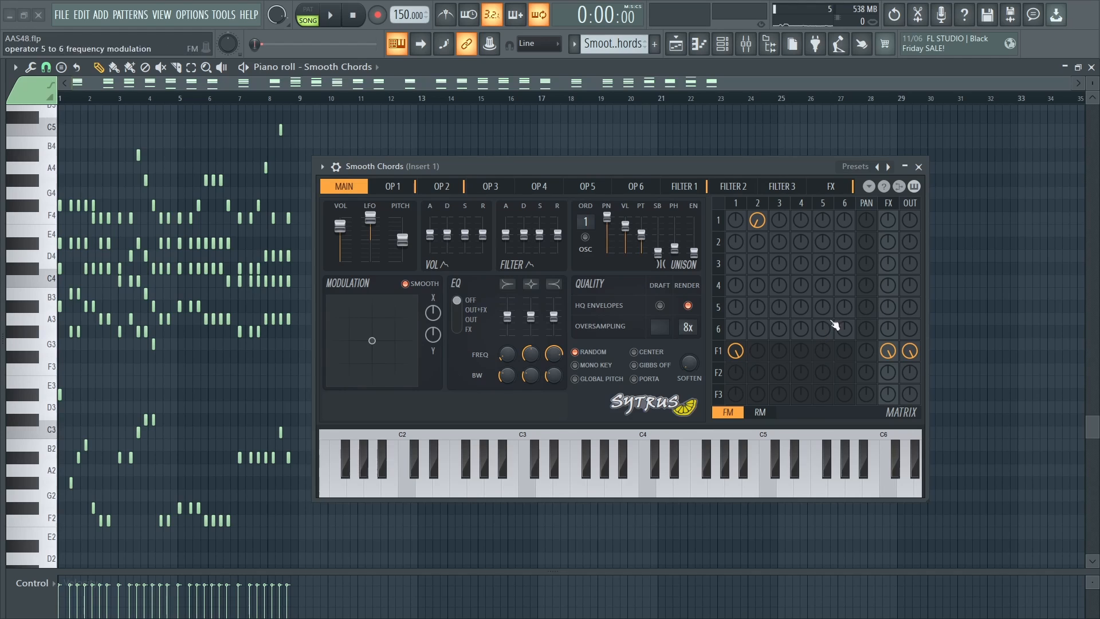
Step: Isolate Smooth Chords operator 1 by routing it straight to the output and muting Filter 1's sends and operator 2's modulation
left_click(393, 186)
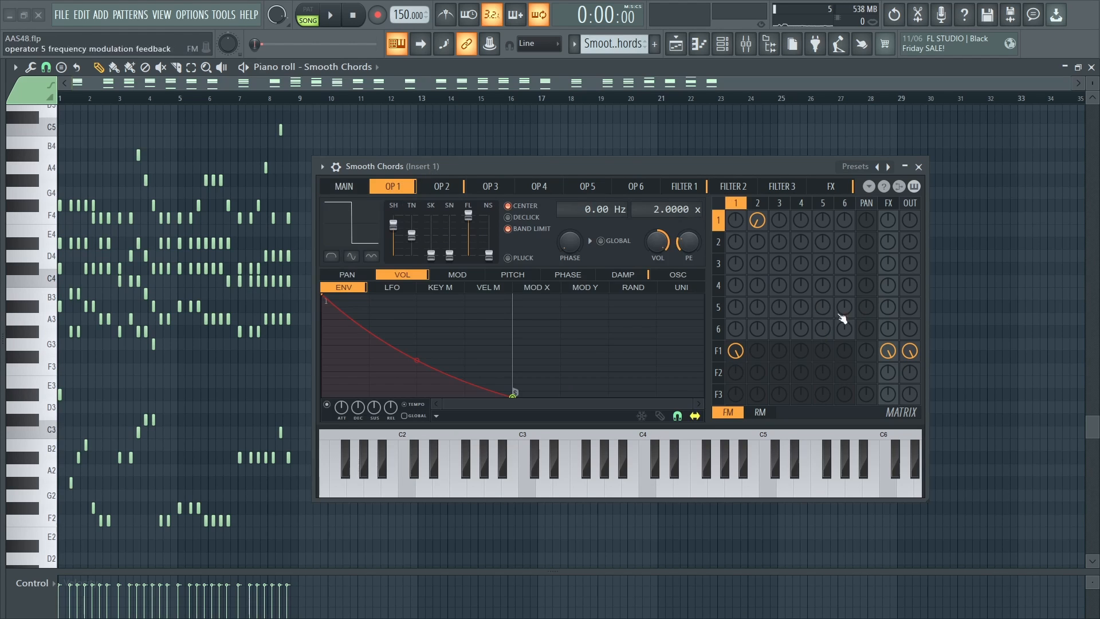
right_click(909, 351)
right_click(887, 351)
right_click(758, 221)
left_click_drag(910, 221, 910, 166)
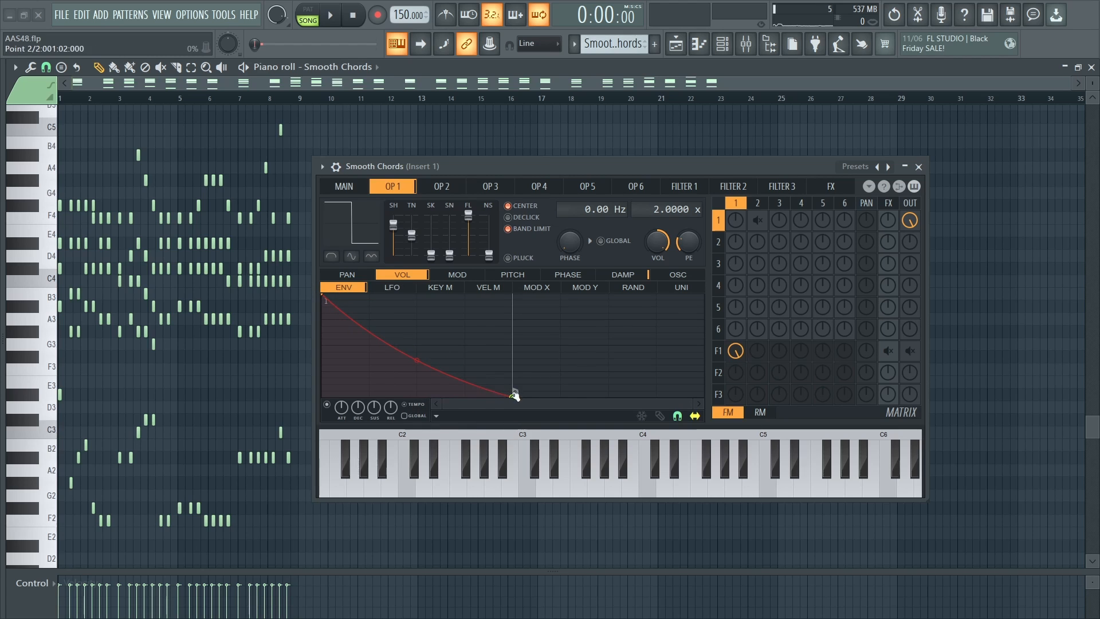
Step: View operator 1's full volume envelope and play the Smooth Chords pattern to hear operator 1 alone
left_click_drag(513, 394, 413, 394)
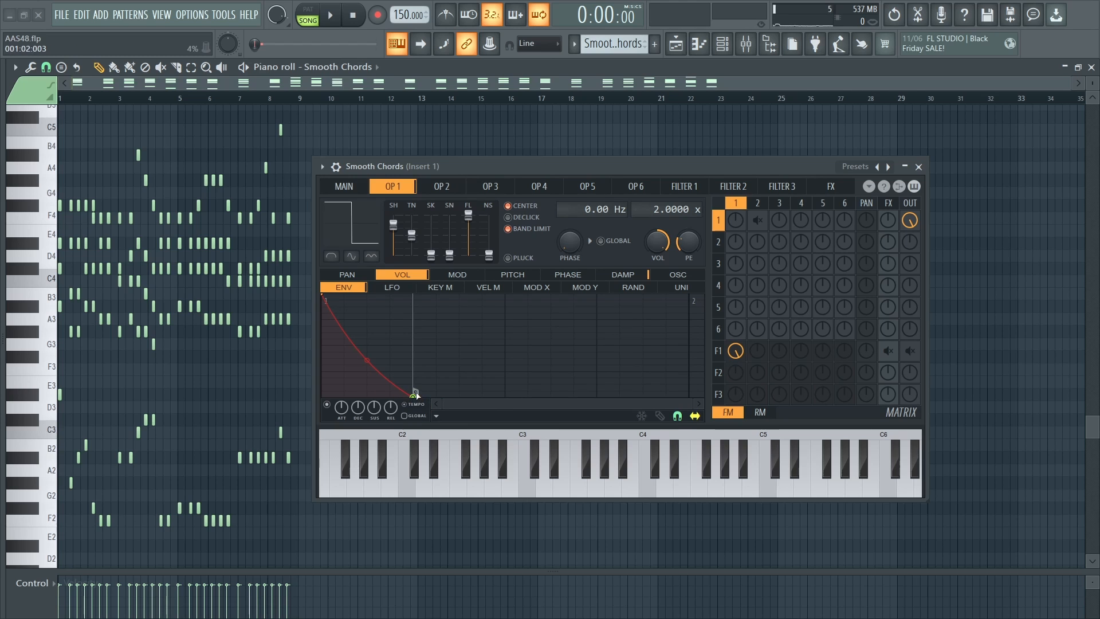
key("space")
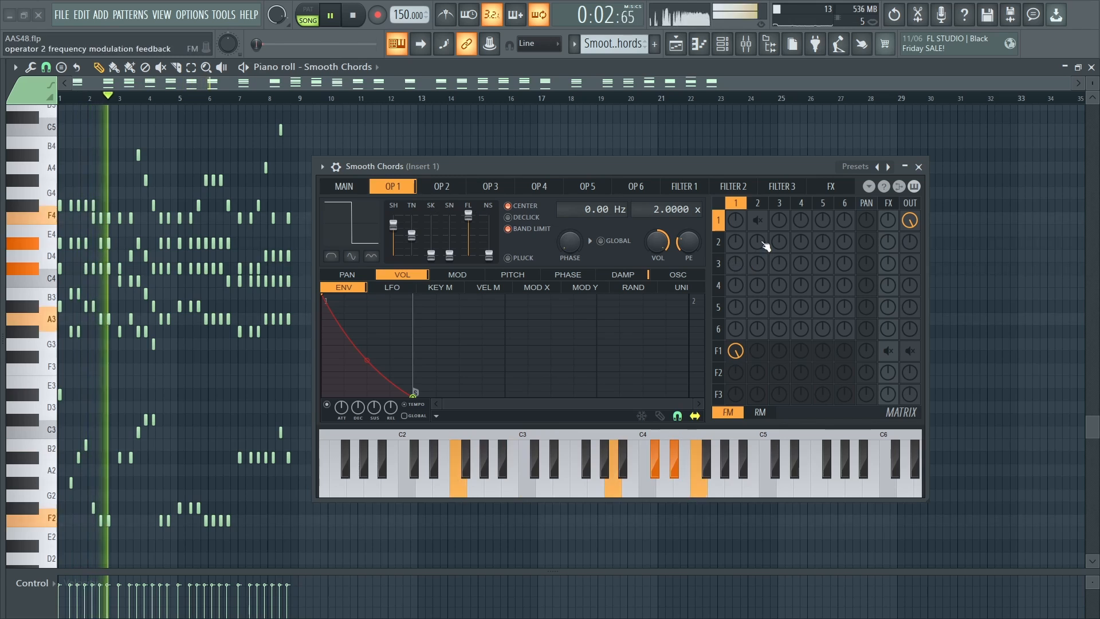
key("space")
Step: Re-enable operator 2's modulation of operator 1 and compare the volume envelopes of the two operators
left_click(451, 190)
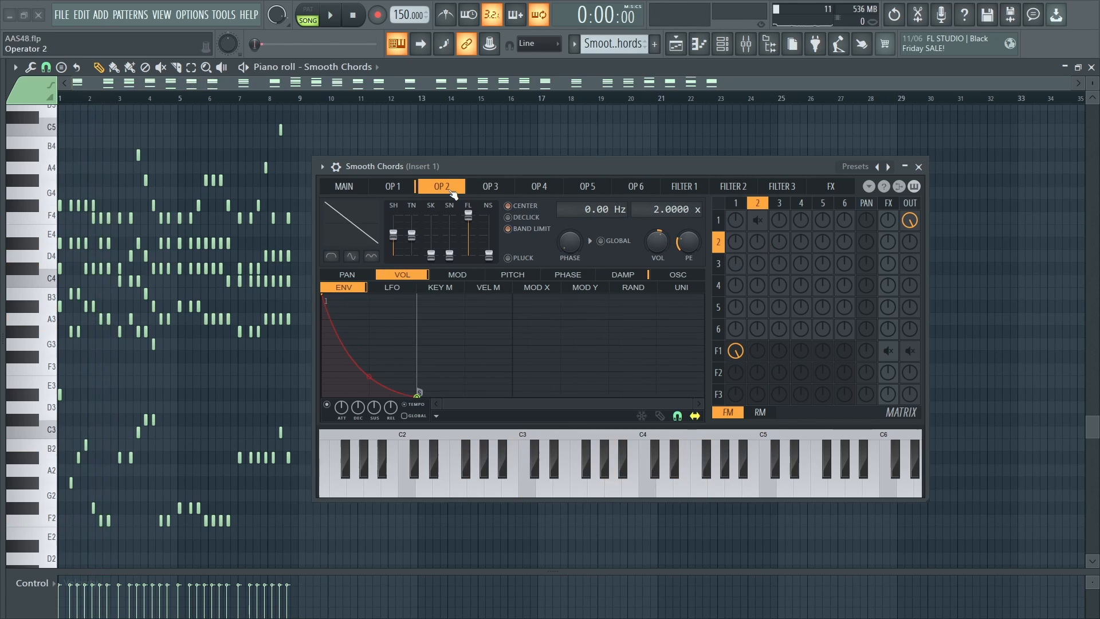
right_click(757, 220)
mouse_move(757, 220)
left_mouse_down()
mouse_move(758, 210)
mouse_move(758, 240)
left_mouse_up()
left_click_drag(690, 404, 645, 403)
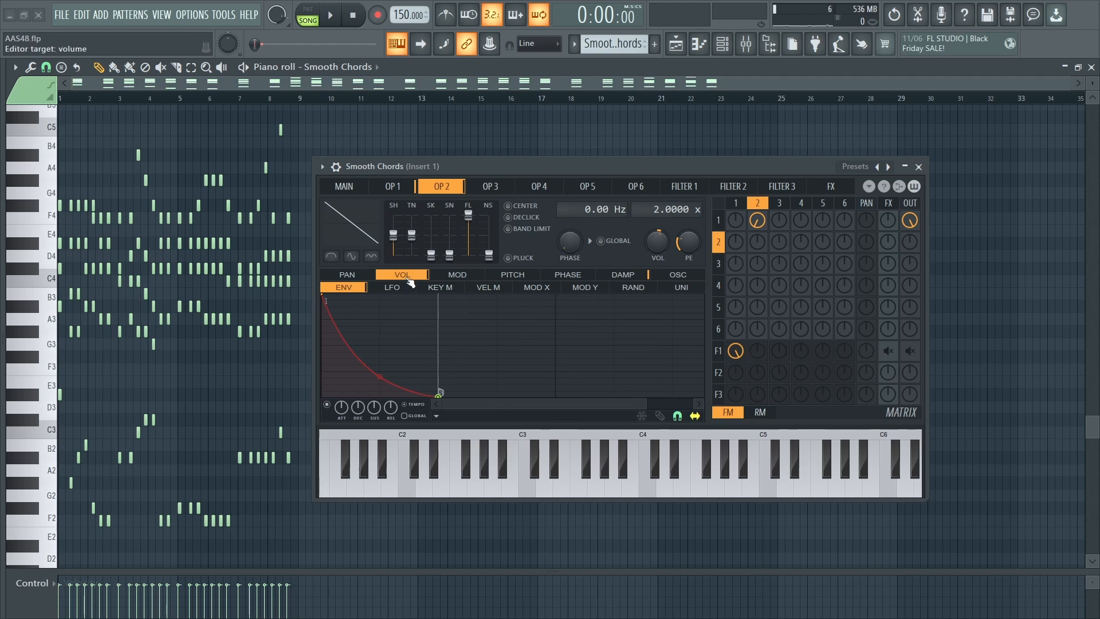
left_click(395, 188)
left_click(446, 188)
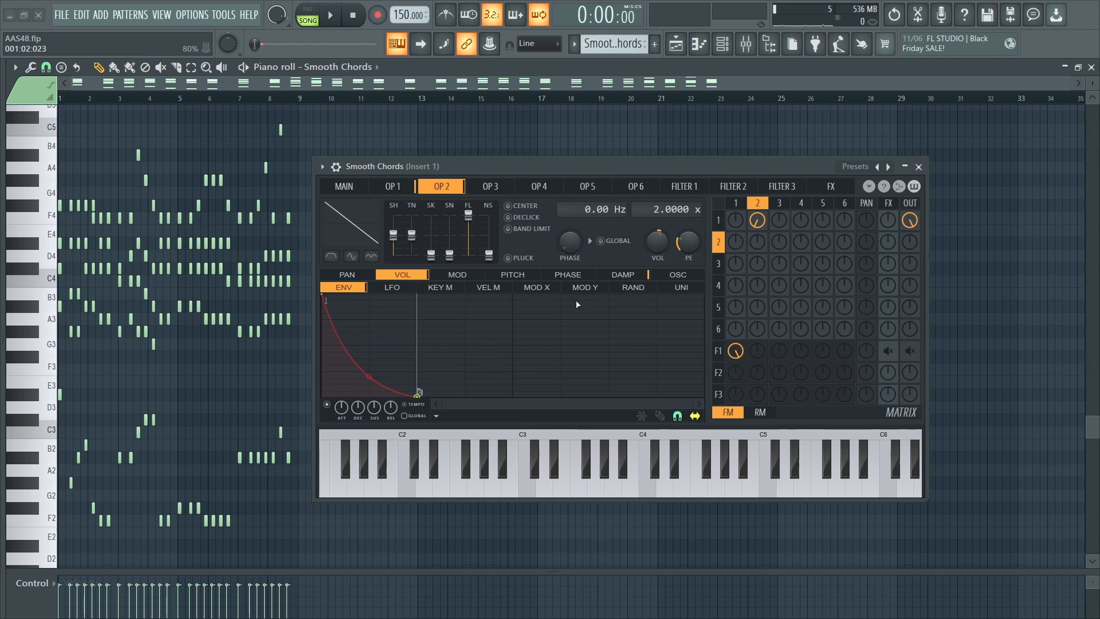
Step: Check operator 2's exact volume value and play the Smooth Chords pattern with its modulation of operator 1 active
right_click(661, 239)
key("t")
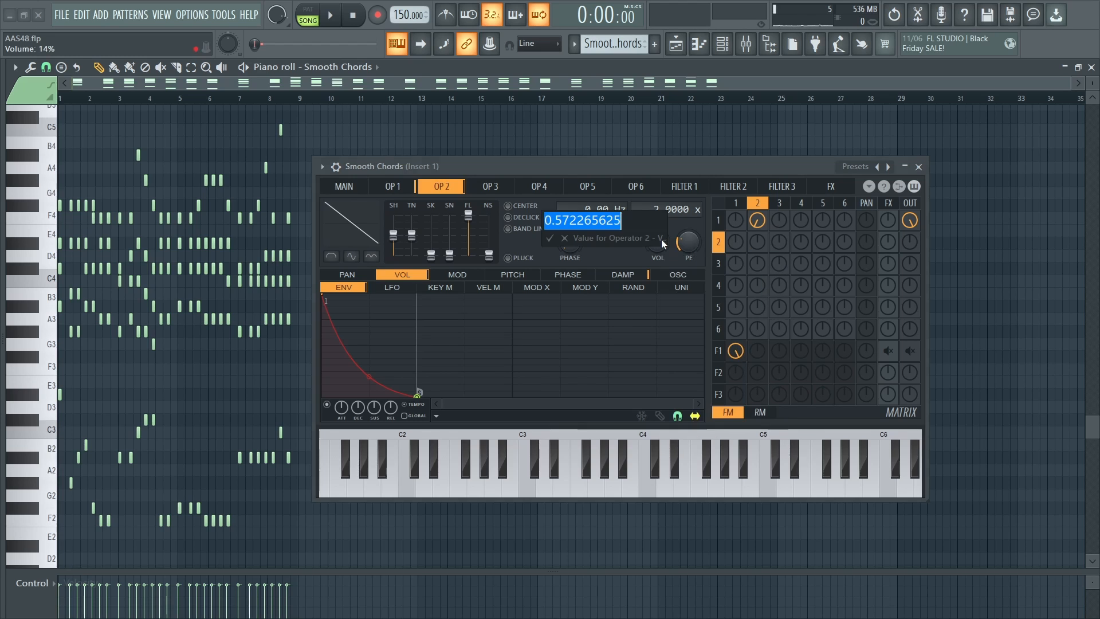
left_click(565, 238)
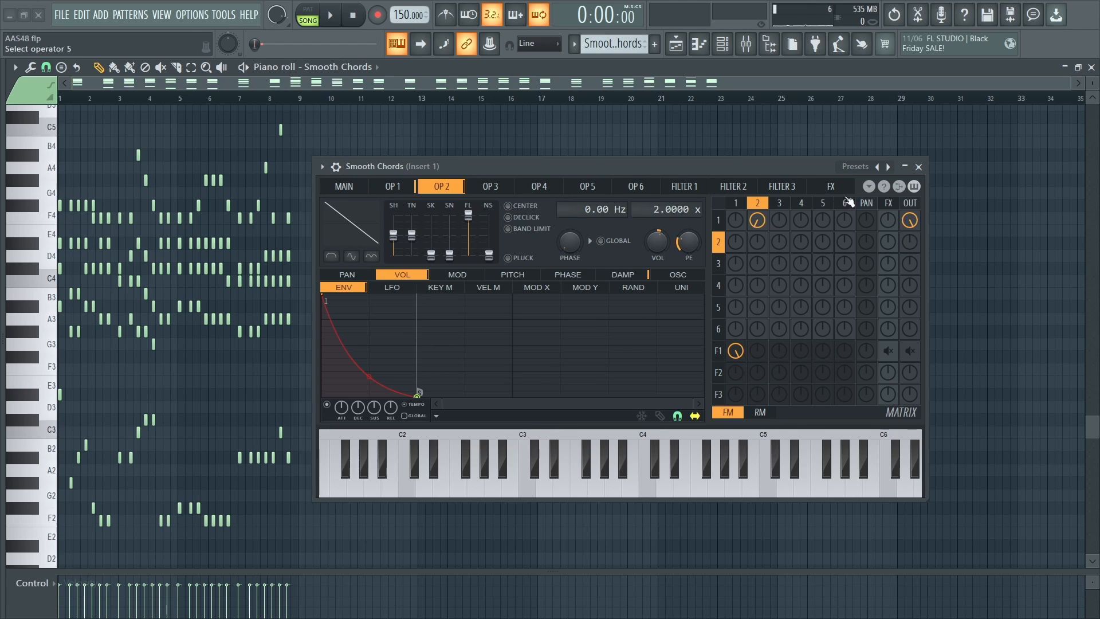
key("space")
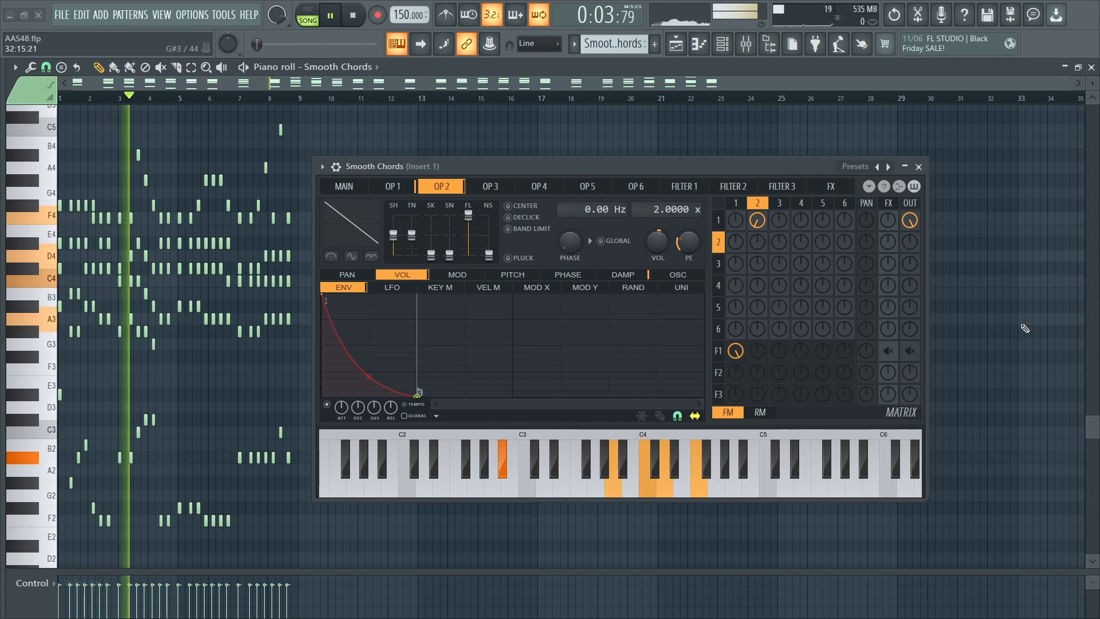
key("space")
Step: Remove operator 1's direct send to the output and re-enable Filter 1's sends to the output and FX
right_click(910, 222)
right_click(907, 354)
right_click(890, 352)
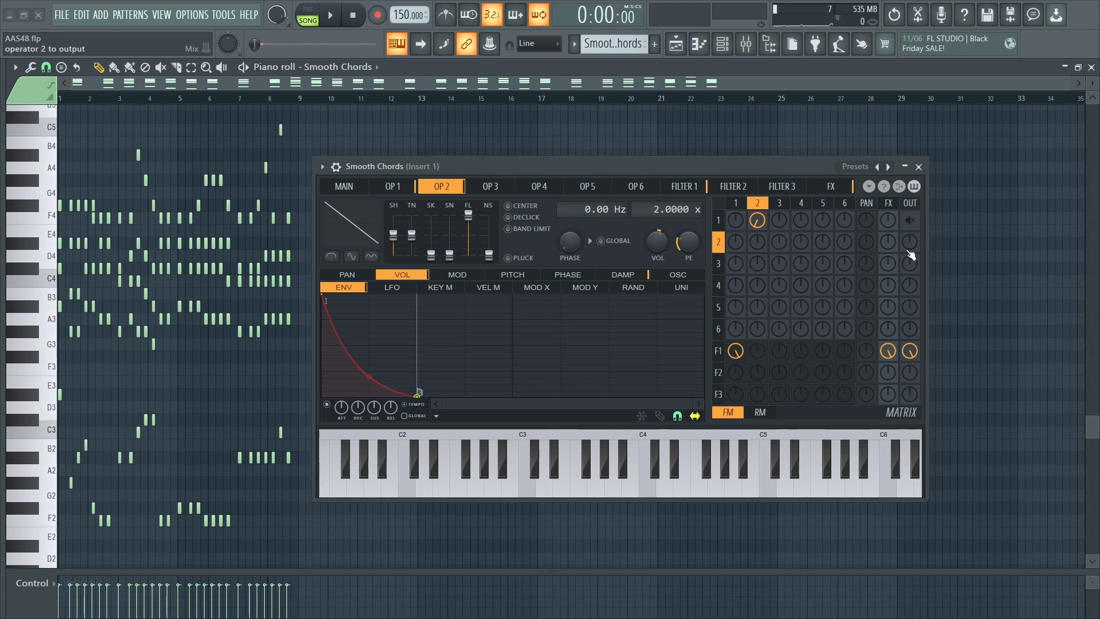
right_click(910, 222)
Step: Open Filter 1 of Smooth Chords and check which filter type is selected
left_click(680, 182)
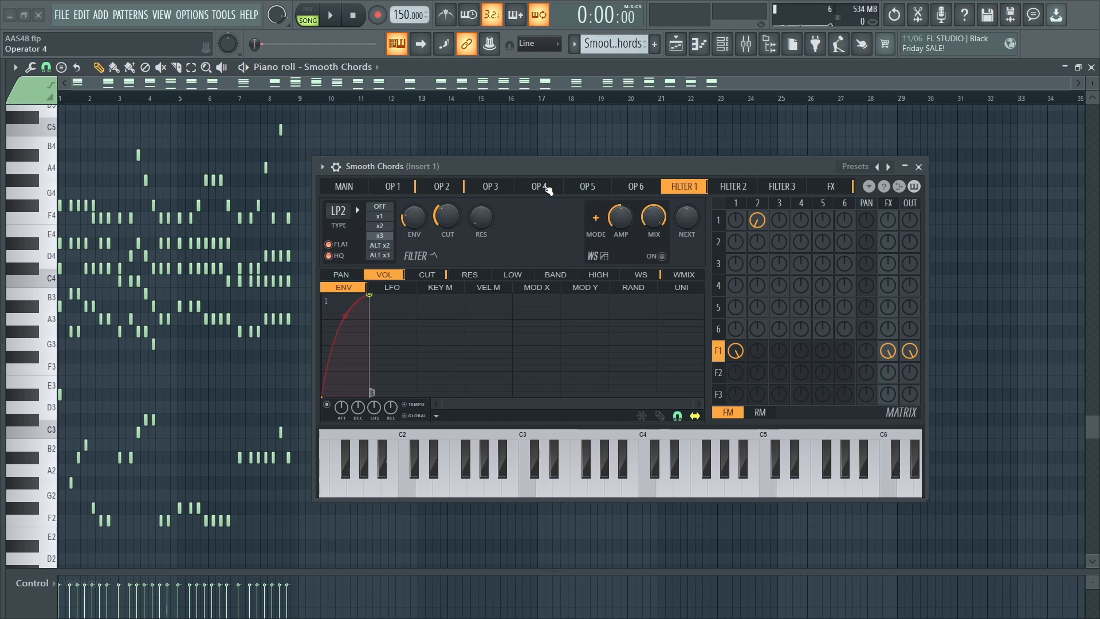
left_click(333, 213)
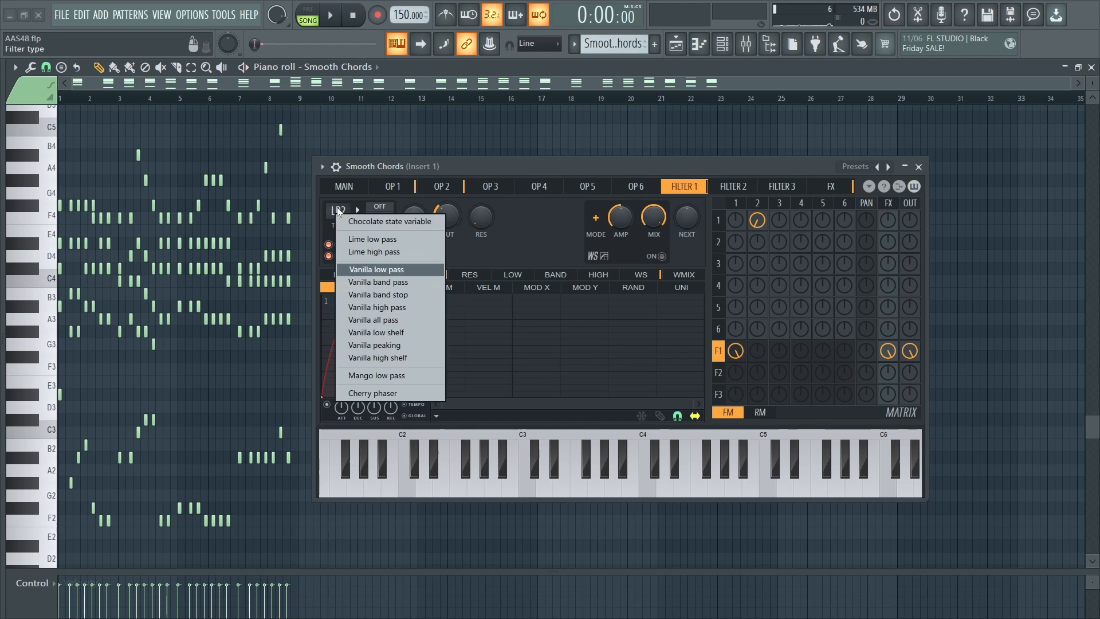
left_click(519, 254)
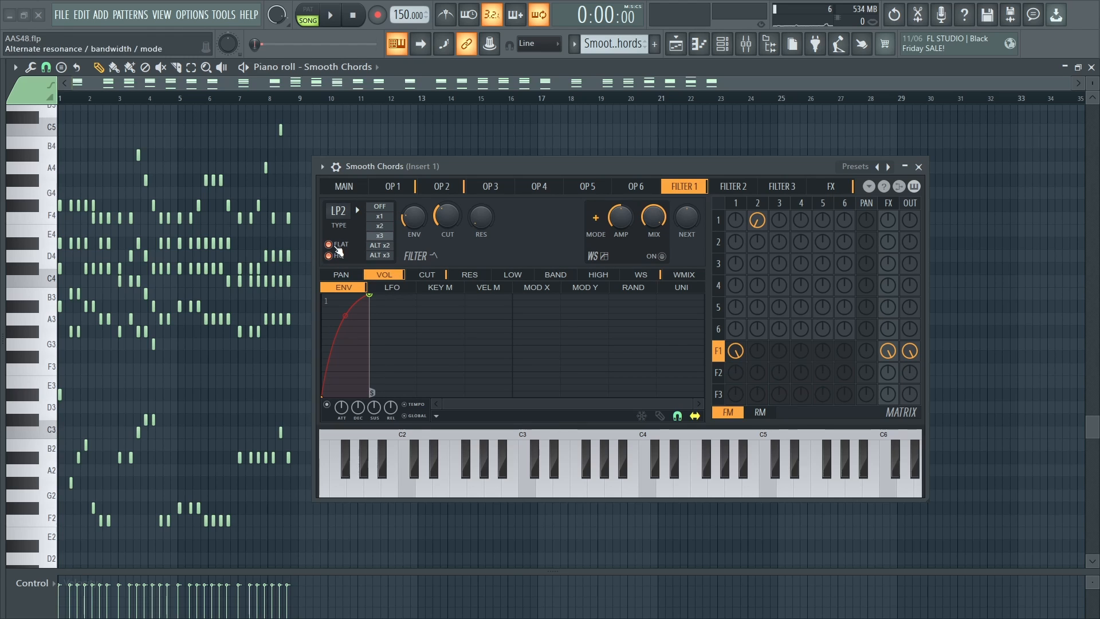
Step: Check the exact values of Filter 1's cutoff envelope amount and cutoff without changing them
right_click(410, 221)
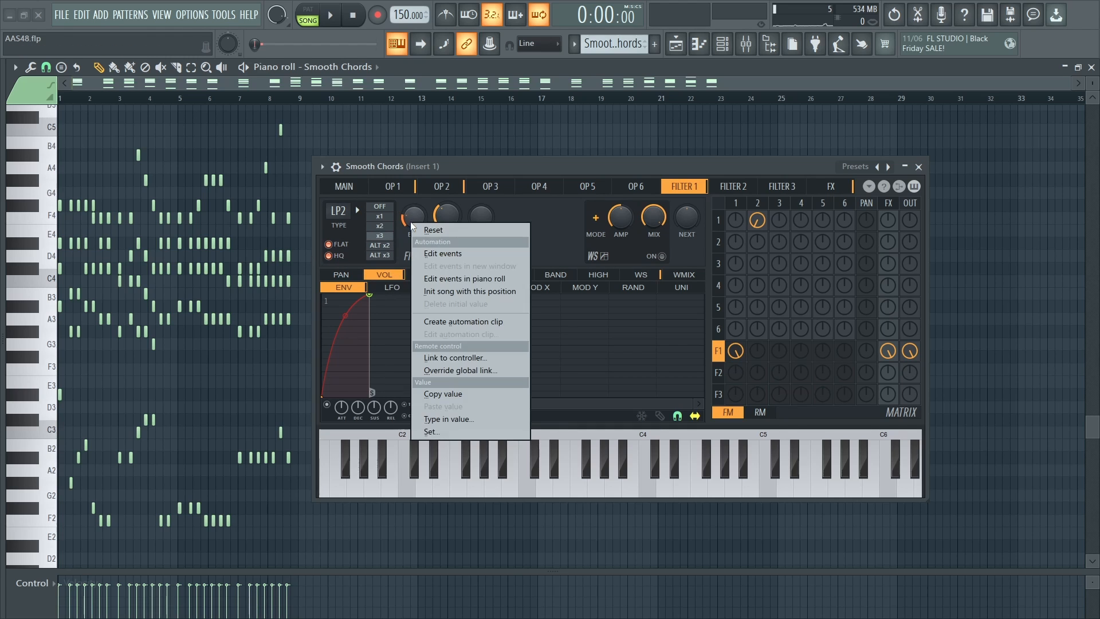
left_click(416, 220)
key("t")
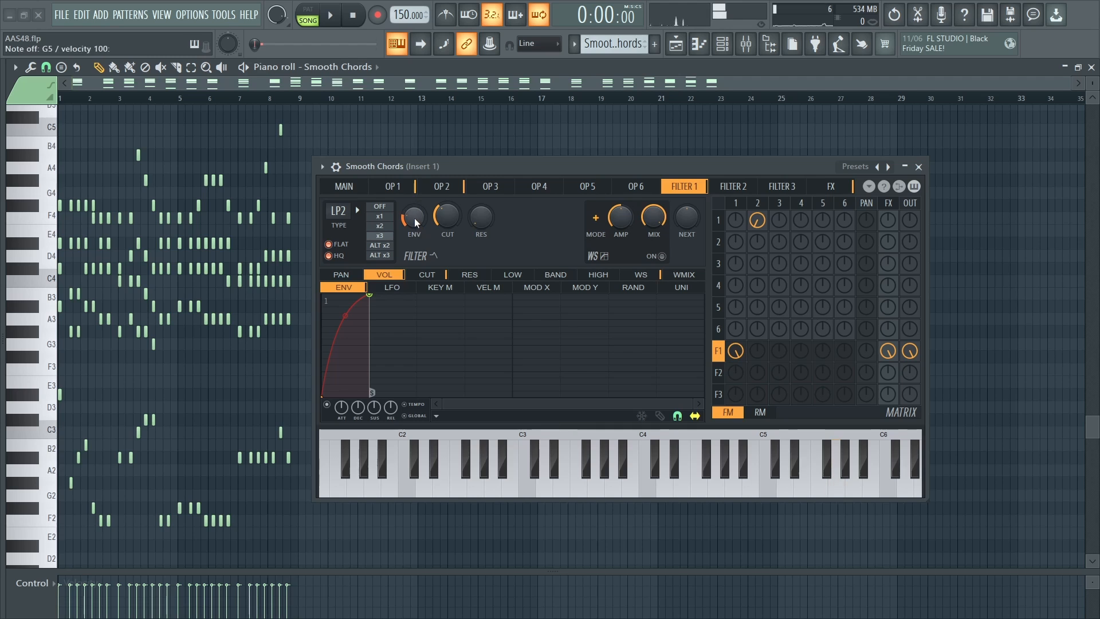
right_click(414, 218)
key("t")
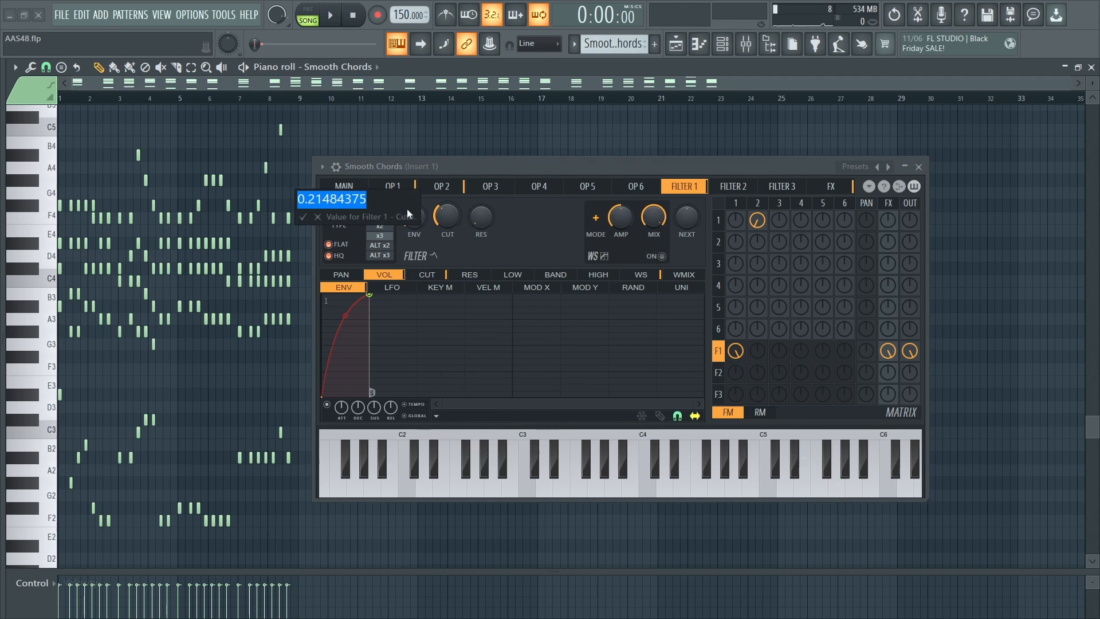
key("Escape")
right_click(446, 224)
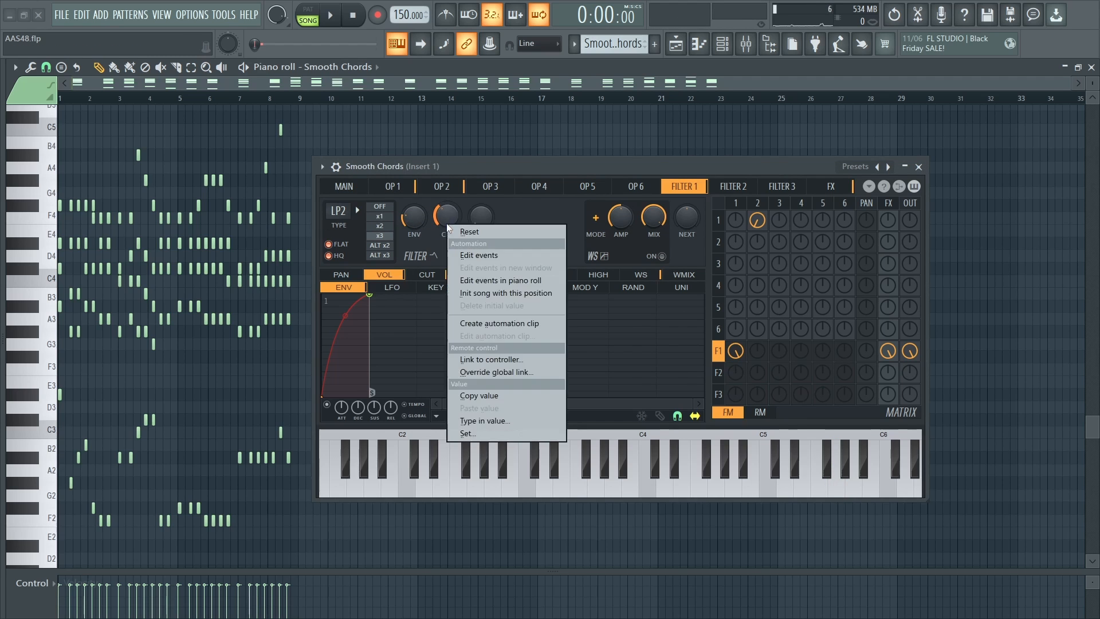
key("t")
key("Escape")
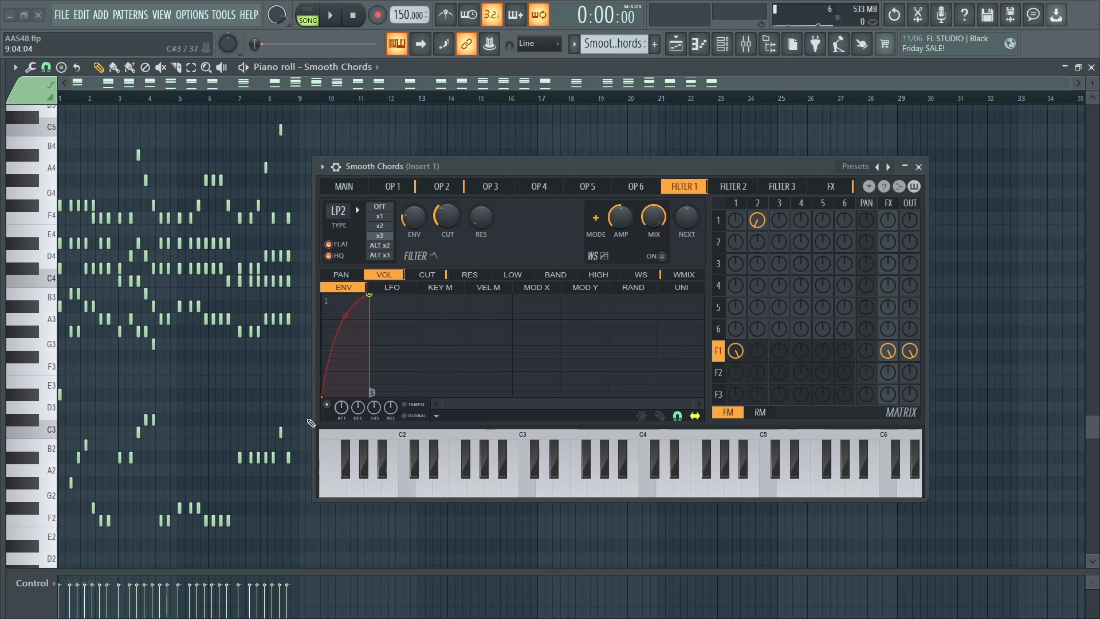
Step: Audition the Smooth Chords pattern with Filter 1's volume envelope disabled
left_click(327, 405)
key("space")
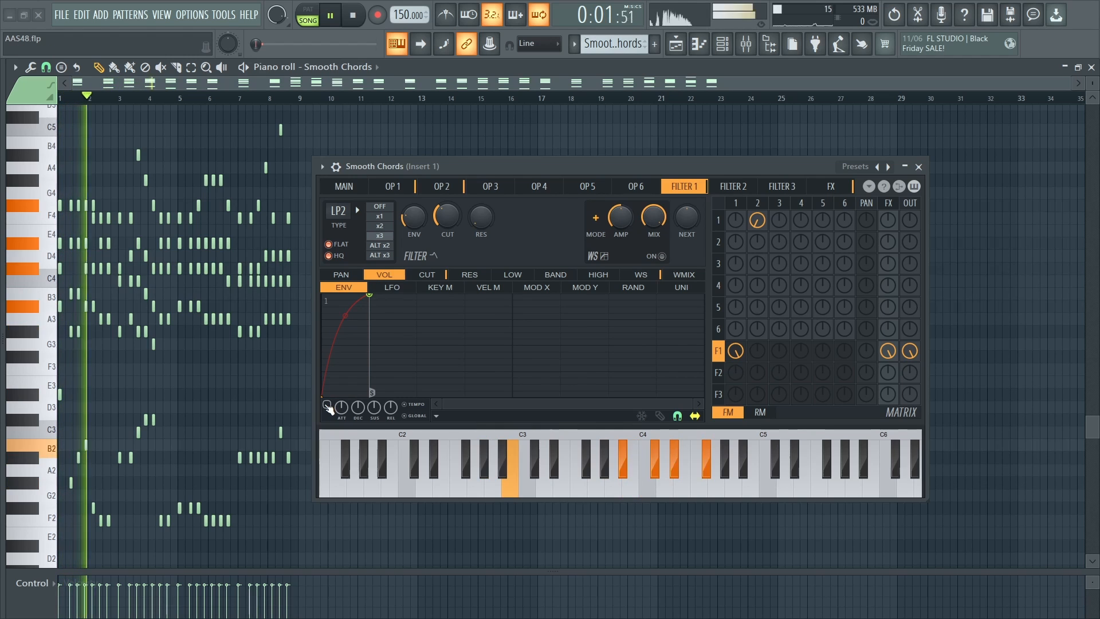
key("space")
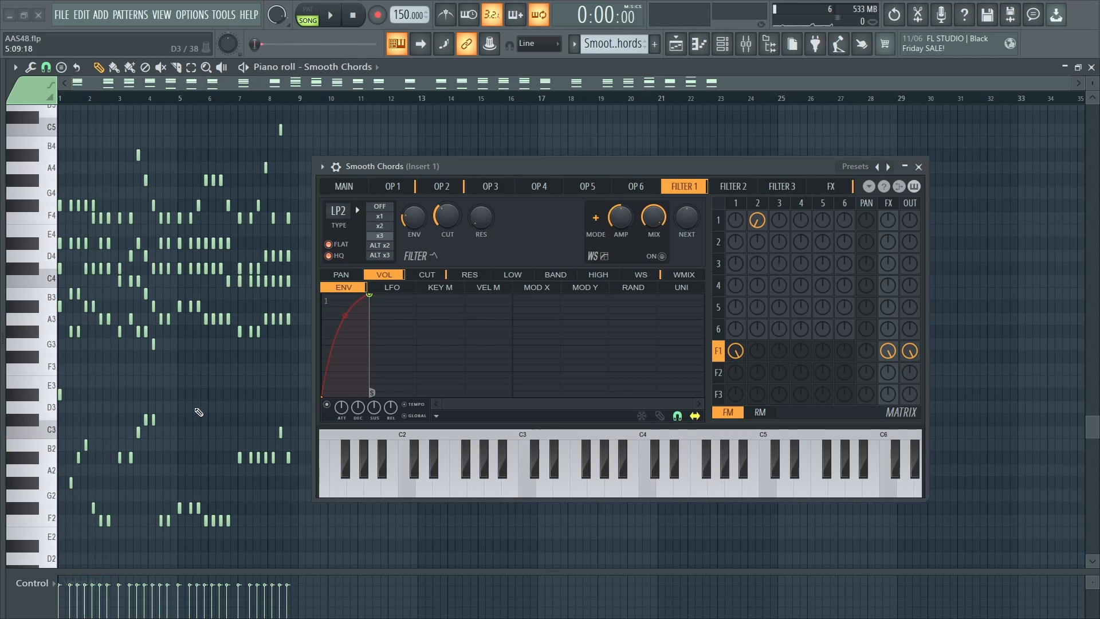
Step: Audition the chords with the tension of Filter 1's cutoff envelope raised to 50.72%, and undo the tension change
left_click(427, 275)
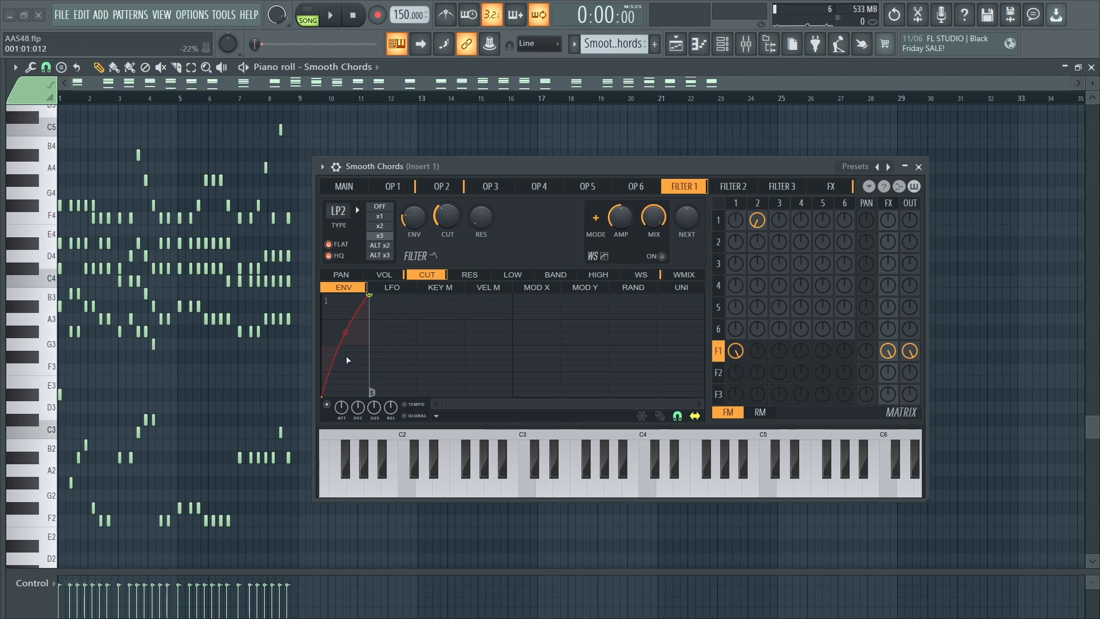
left_click_drag(345, 332, 344, 296)
key("space")
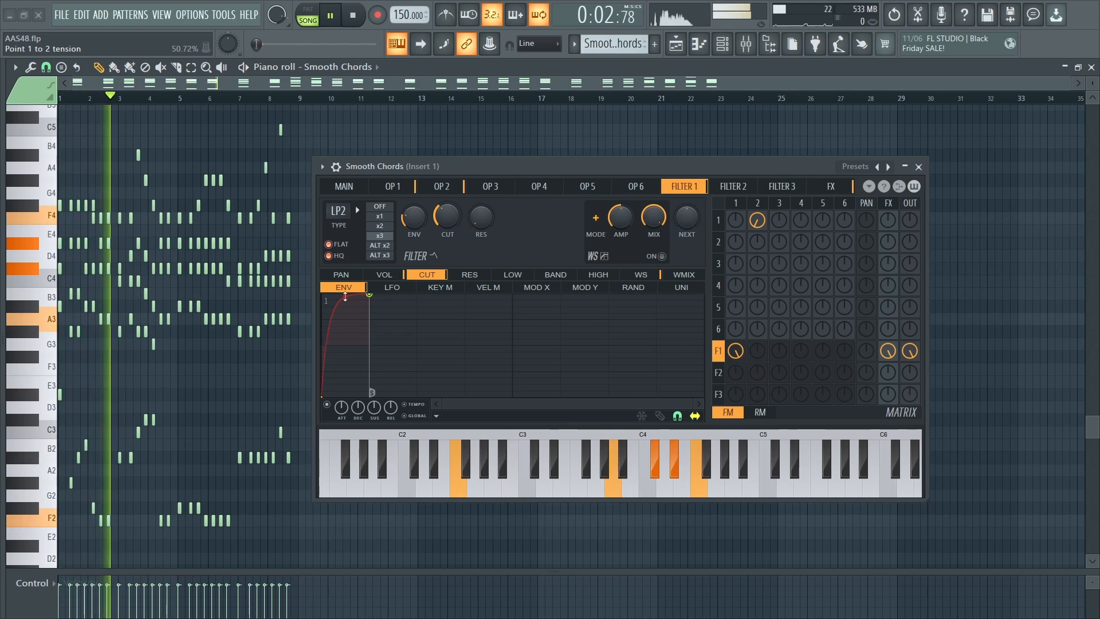
key("space")
key("ctrl+z")
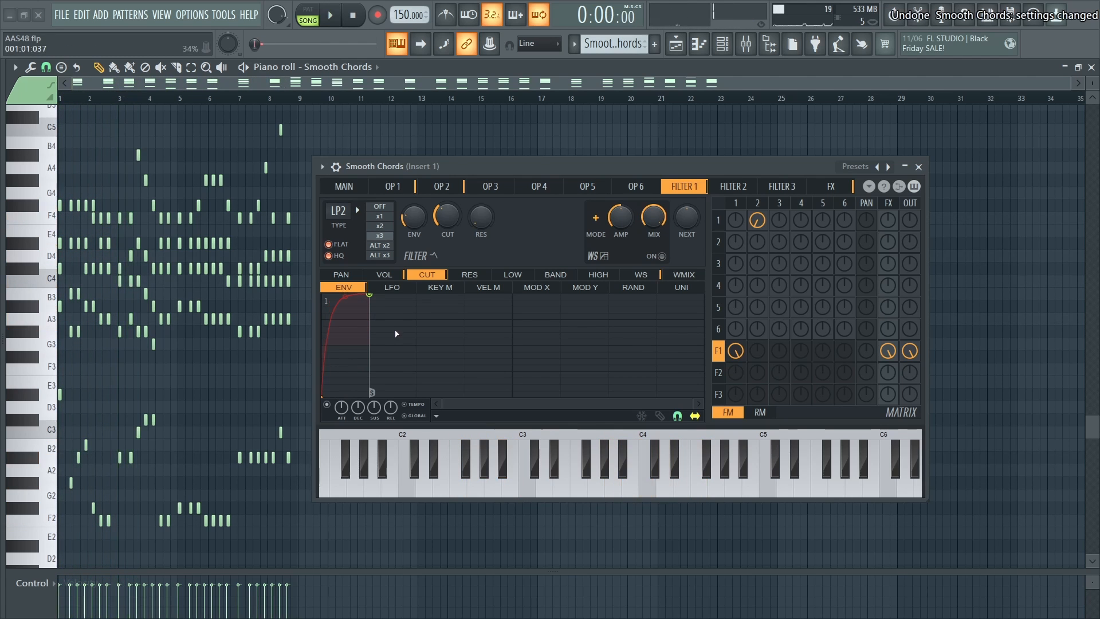
Step: Undo the tension change, and audition the chords with Filter 1's cutoff envelope amount reset and lowered to 59% before restoring it to 21%
key("ctrl+z")
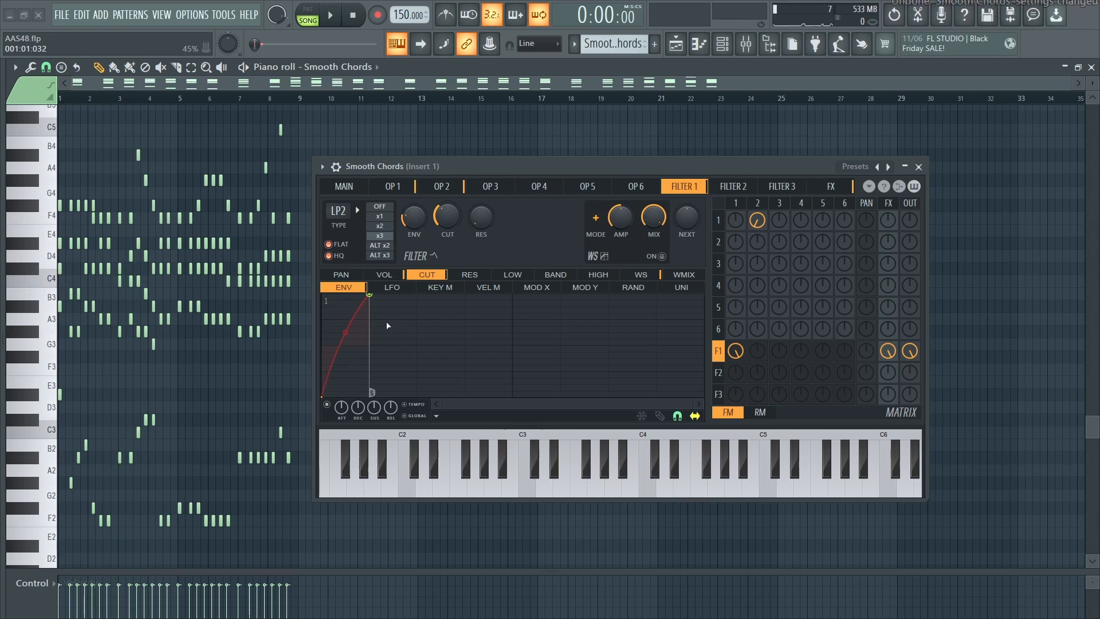
right_click(410, 218)
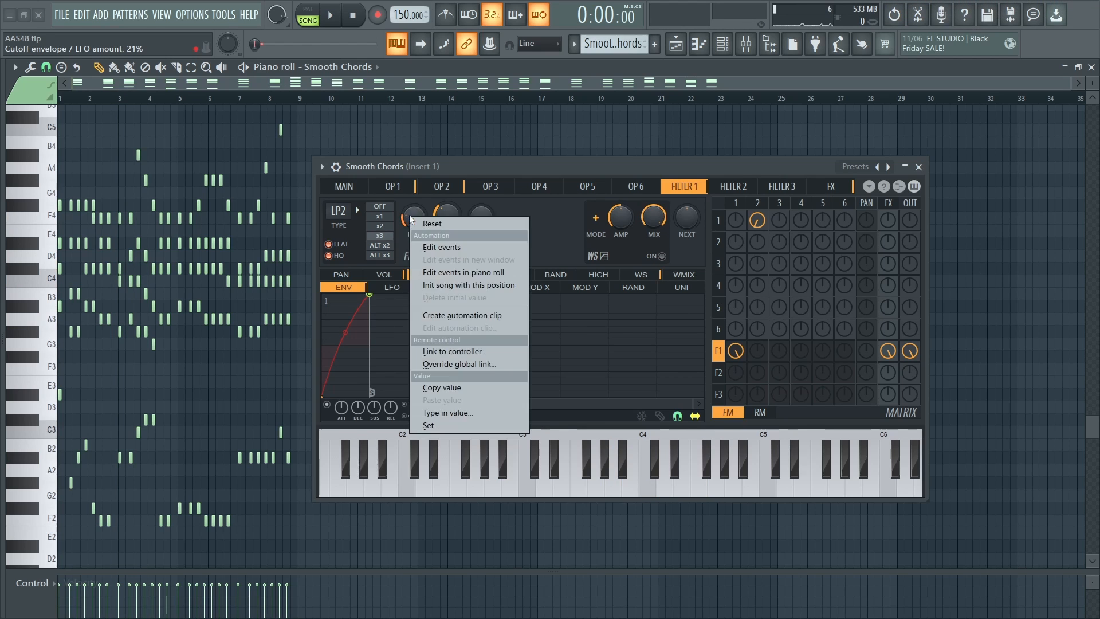
left_click(431, 223)
key("space")
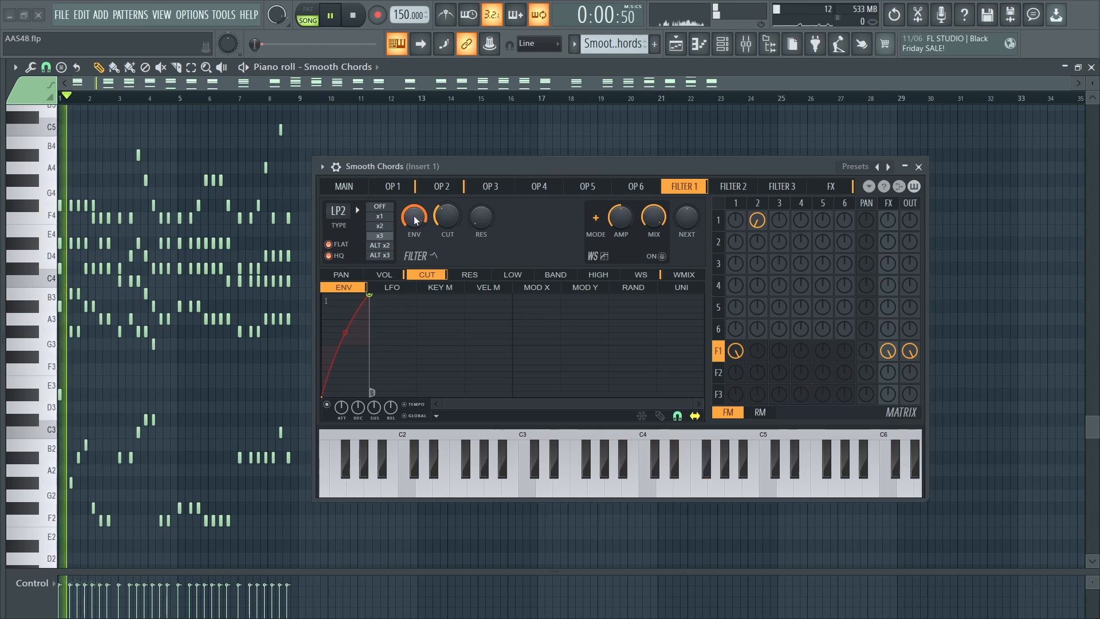
mouse_move(410, 217)
left_mouse_down()
mouse_move(410, 245)
mouse_move(411, 234)
left_mouse_up()
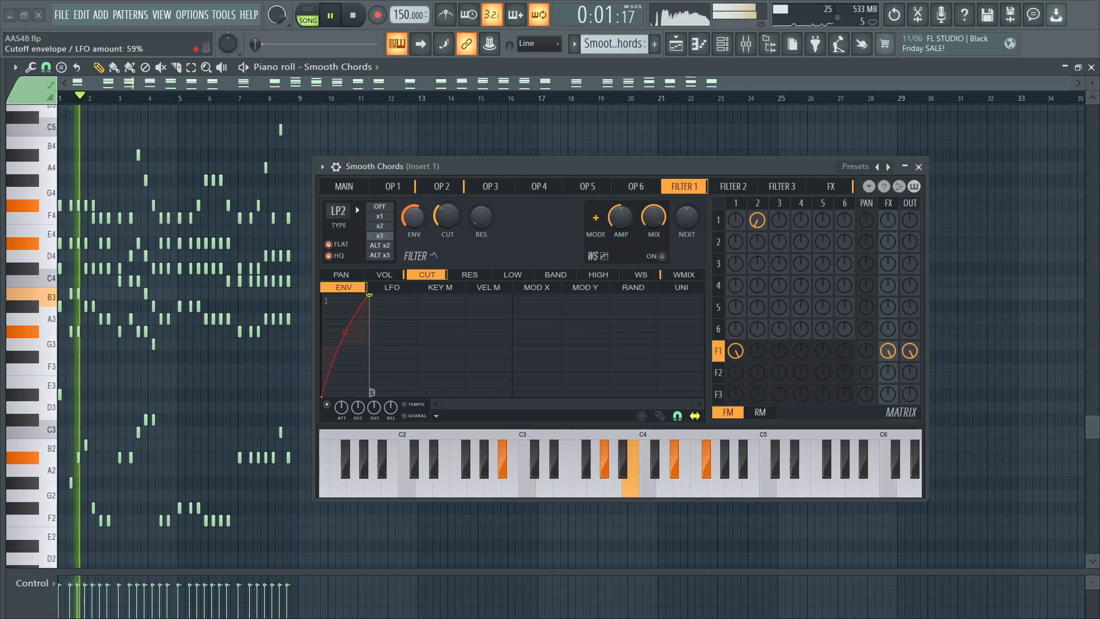
right_click(414, 214)
left_click(446, 399)
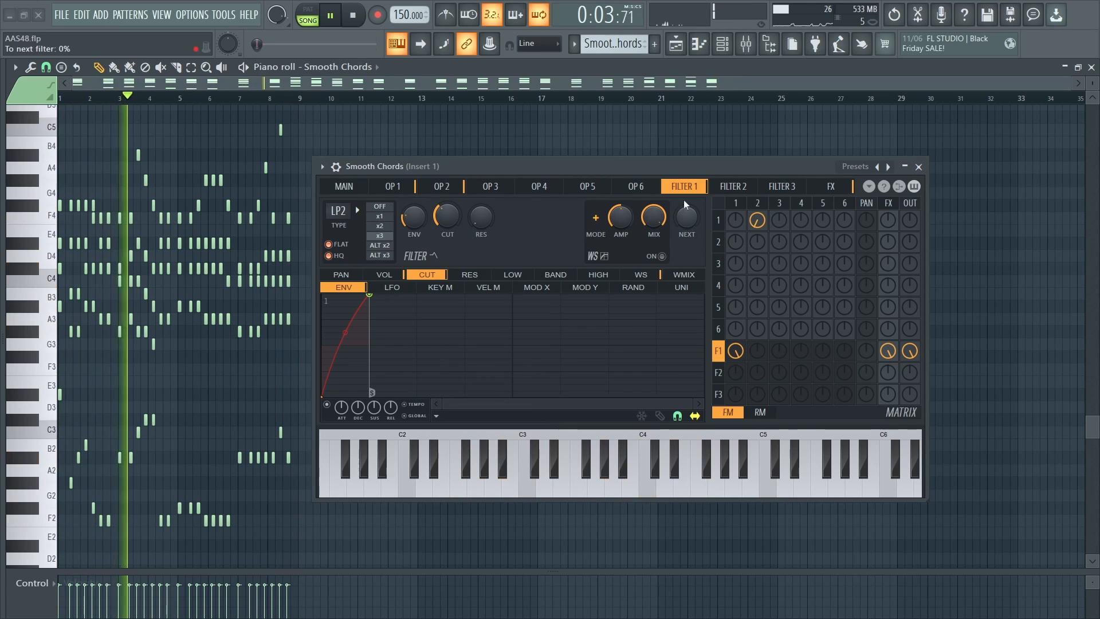
key("space")
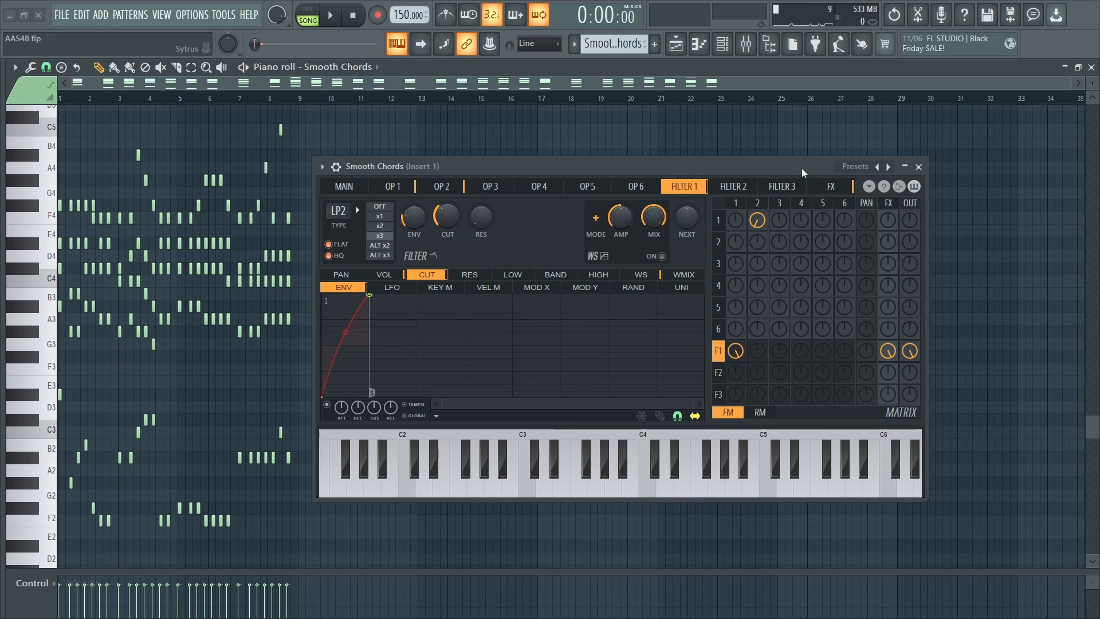
Step: Open the Smooth Chords effects settings and audition the pattern with Filter 1's effects send muted, restoring the send when finished
left_click(830, 187)
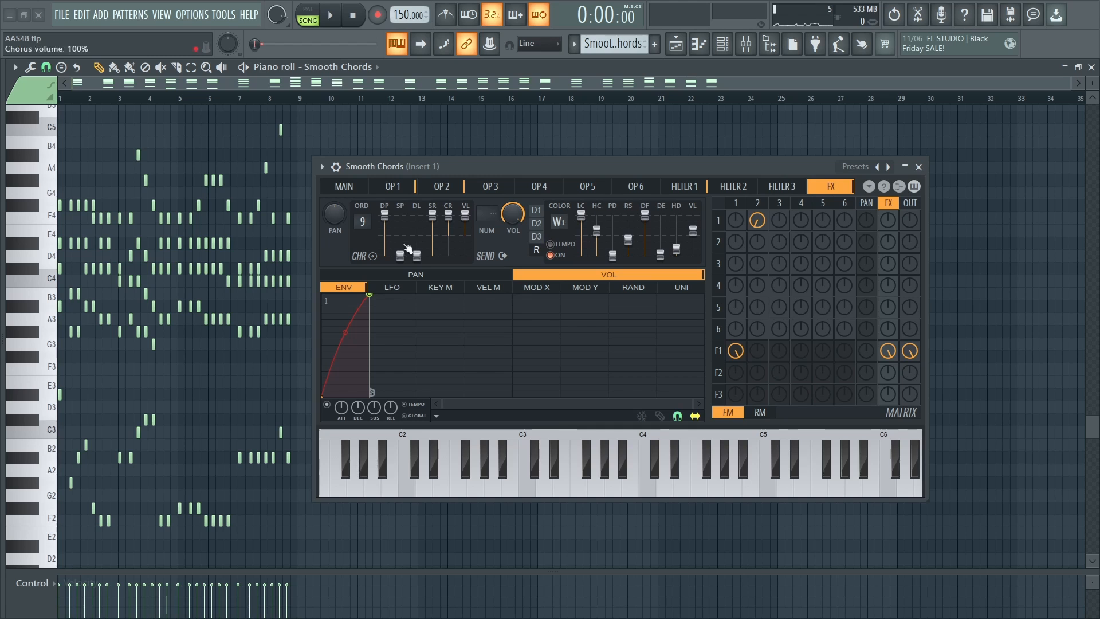
right_click(888, 353)
key("space")
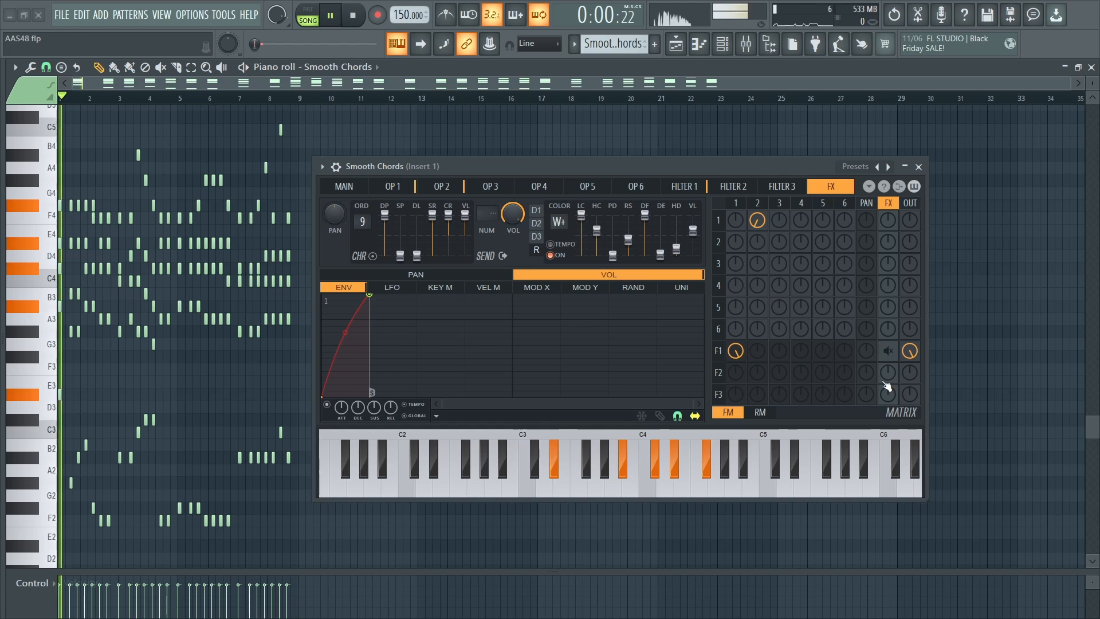
key("space")
right_click(893, 353)
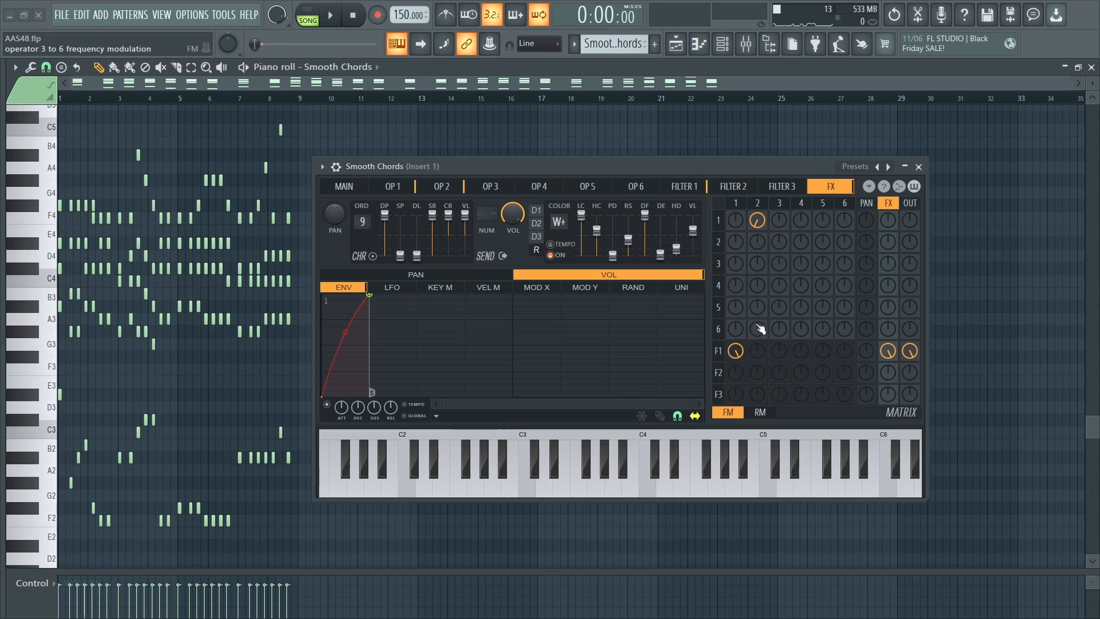
Step: Review the main unison settings of Pulsing Chord and operator 1's waveform and volume envelope
left_click(344, 186)
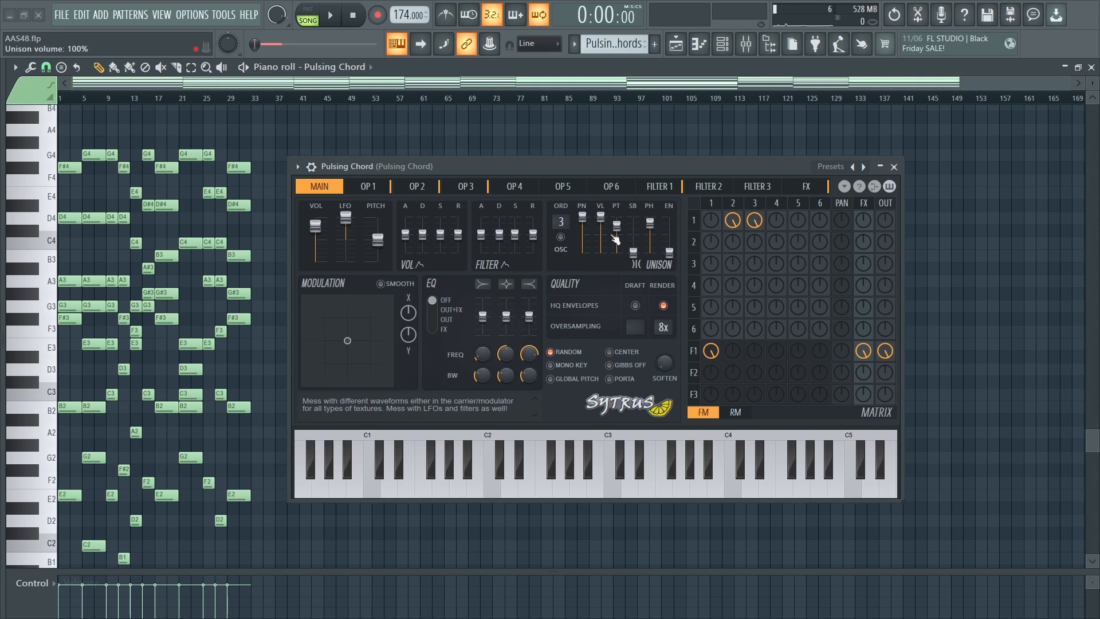
left_click(377, 186)
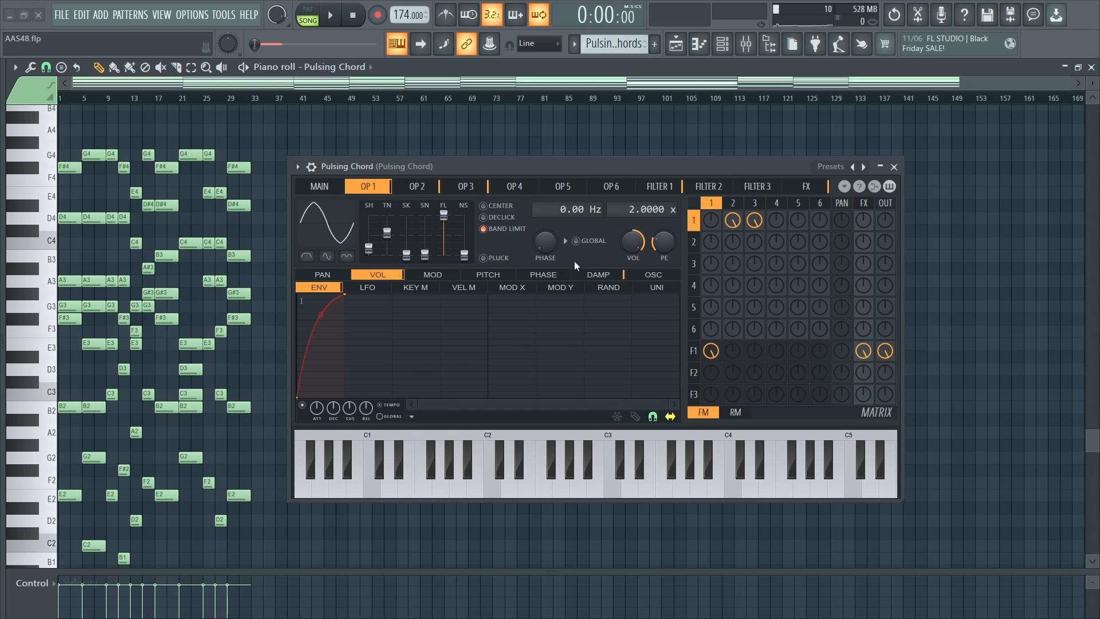
scroll(593, 258, "down", 1)
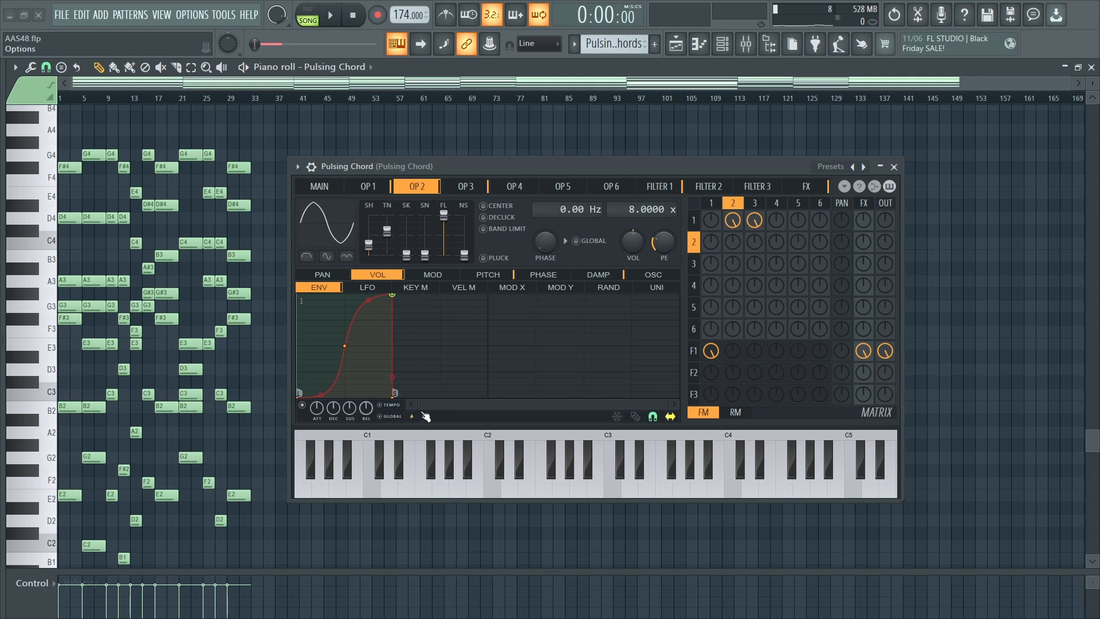
Step: Examine operator 2's volume envelope and its pitch envelope at a wider time scale
mouse_move(423, 405)
left_mouse_down()
mouse_move(457, 406)
mouse_move(401, 404)
left_mouse_up()
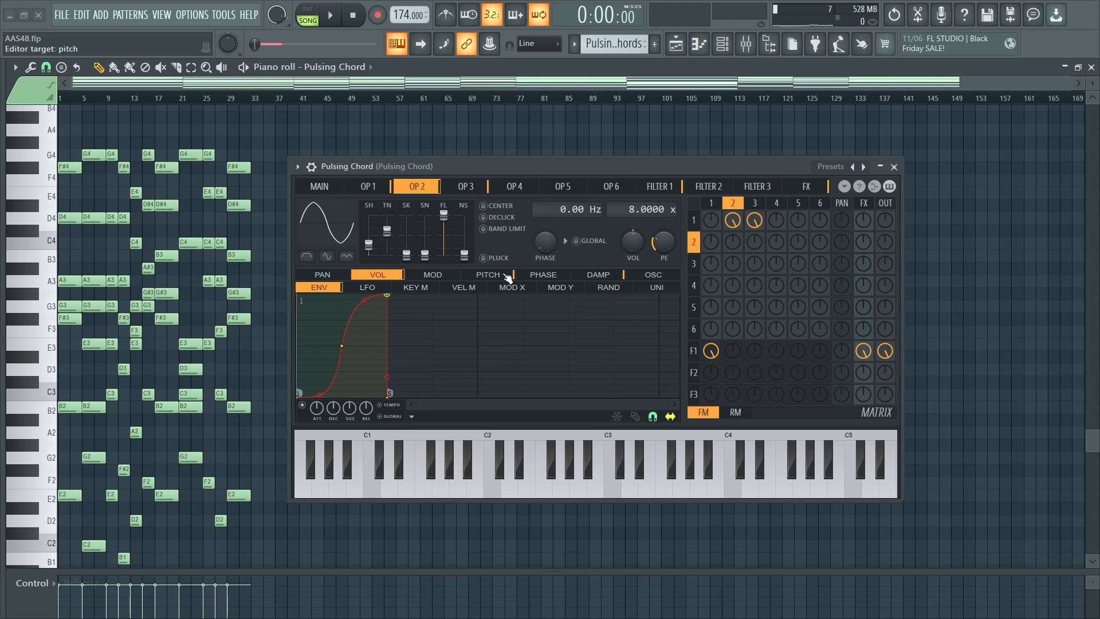
left_click(506, 276)
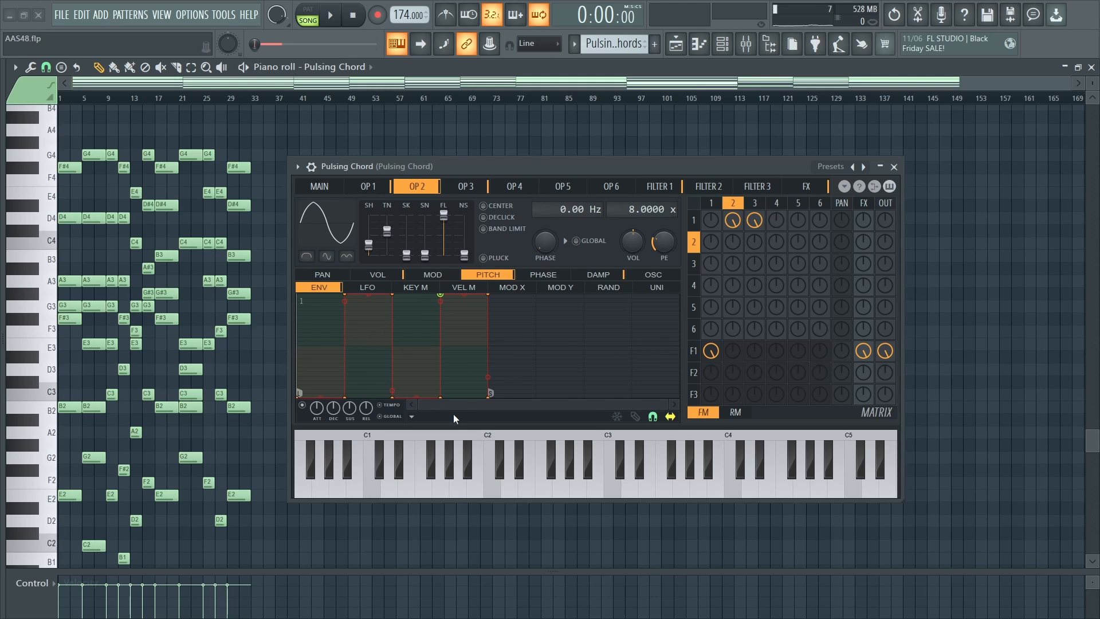
left_click_drag(421, 404, 404, 397)
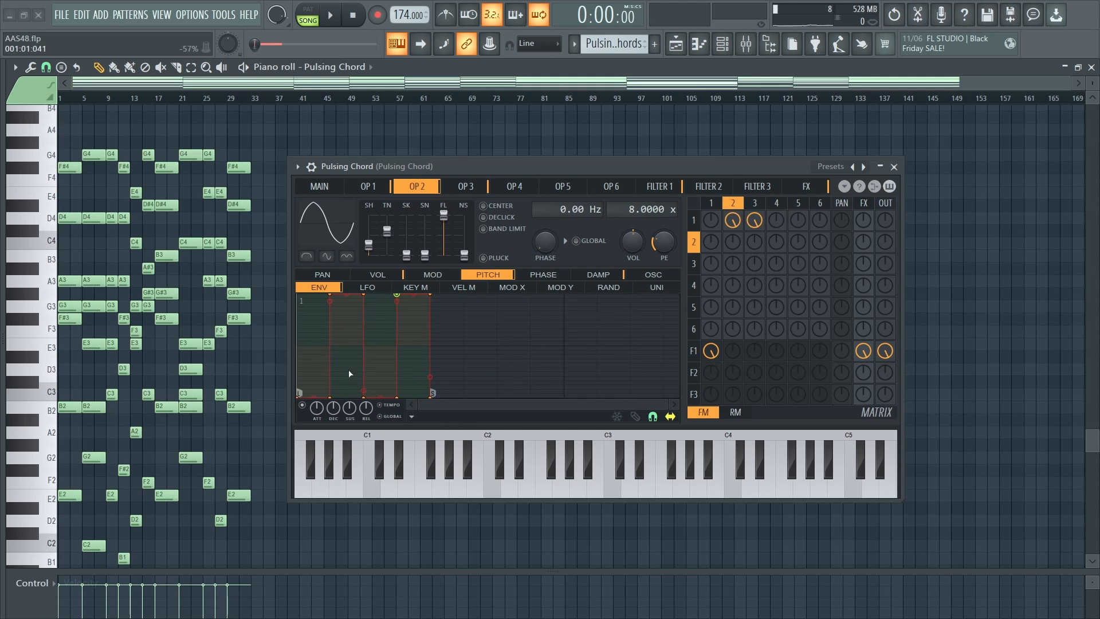
Step: Mute Filter 1's effects and output sends, route operator 1 straight to the output, and audition it with both modulators muted
right_click(885, 353)
right_click(865, 351)
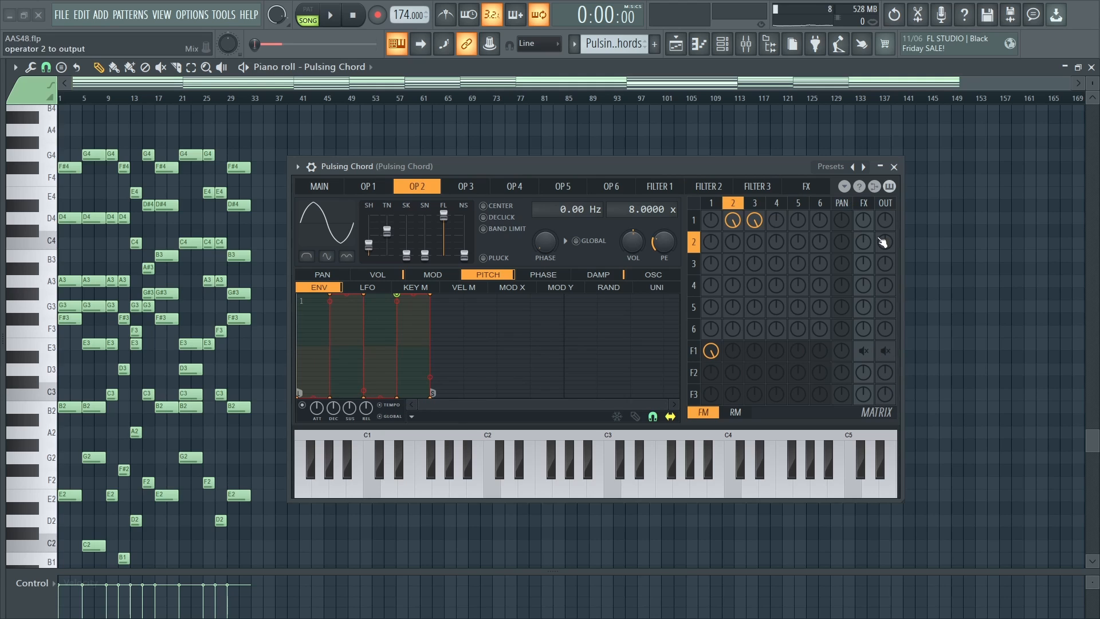
left_click_drag(886, 224, 882, 207)
right_click(754, 220)
right_click(733, 220)
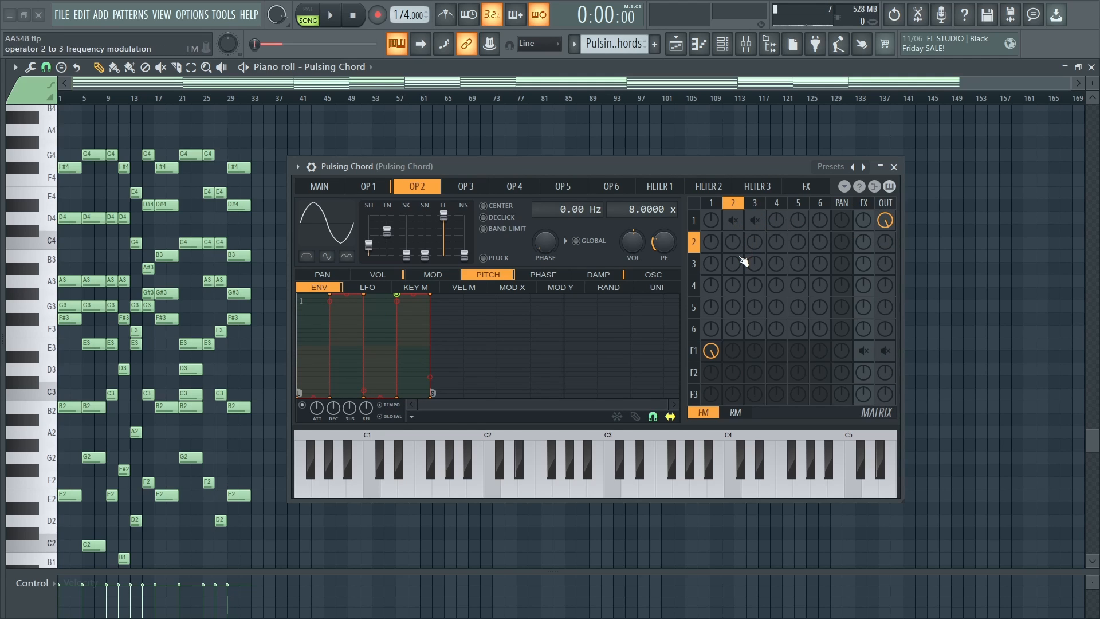
key("space")
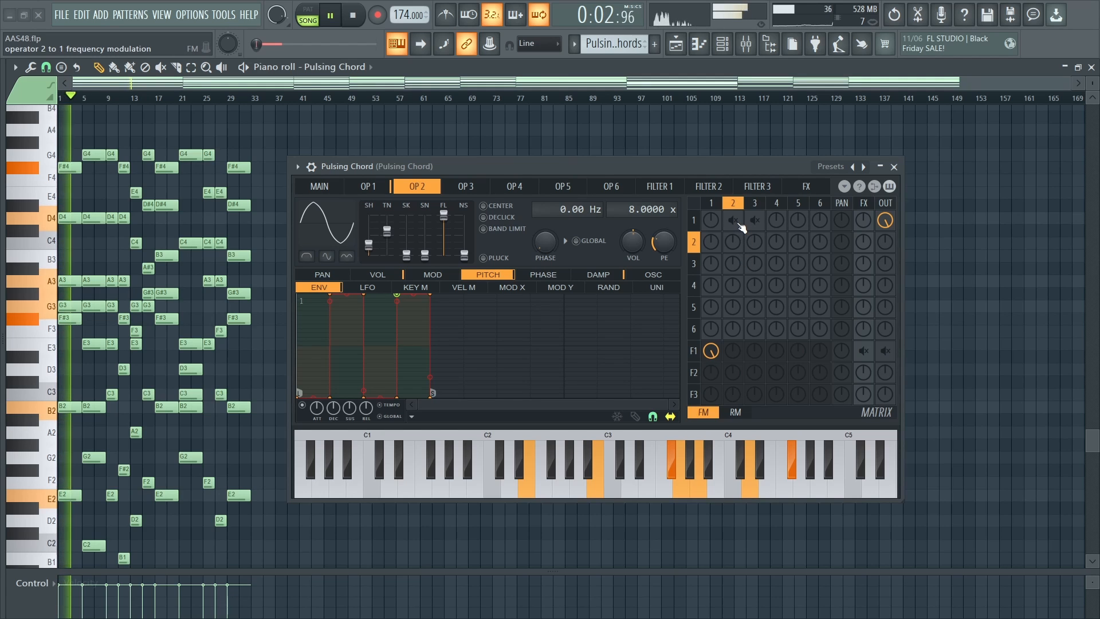
key("space")
Step: Re-enable operator 2's modulation of operator 1, audition the chords, and check operator 2's exact volume value without changing it
left_click(739, 224)
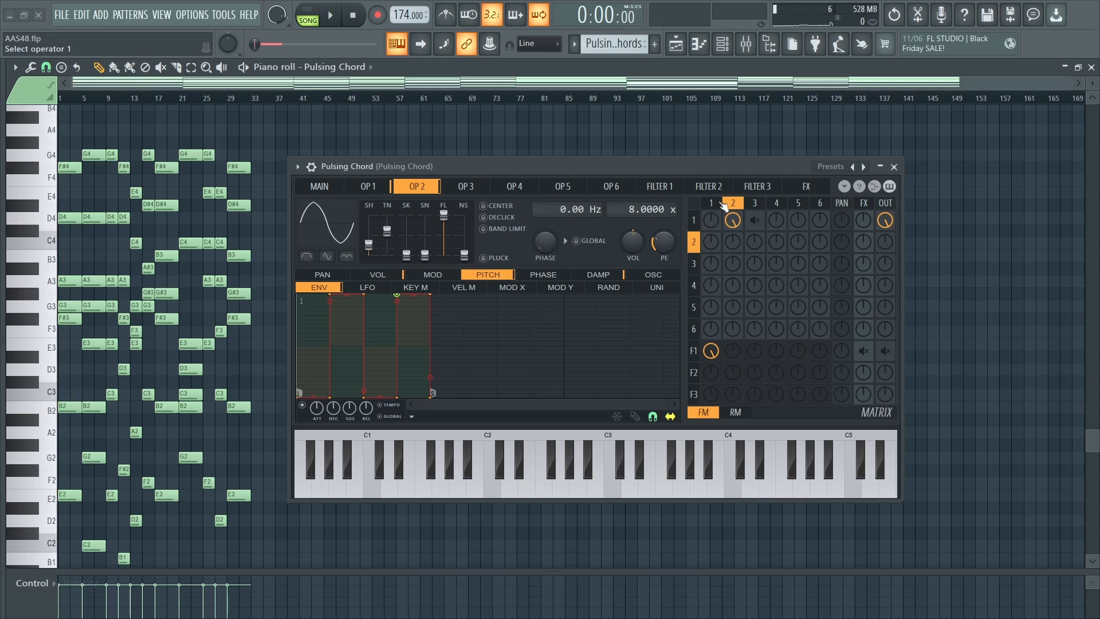
key("space")
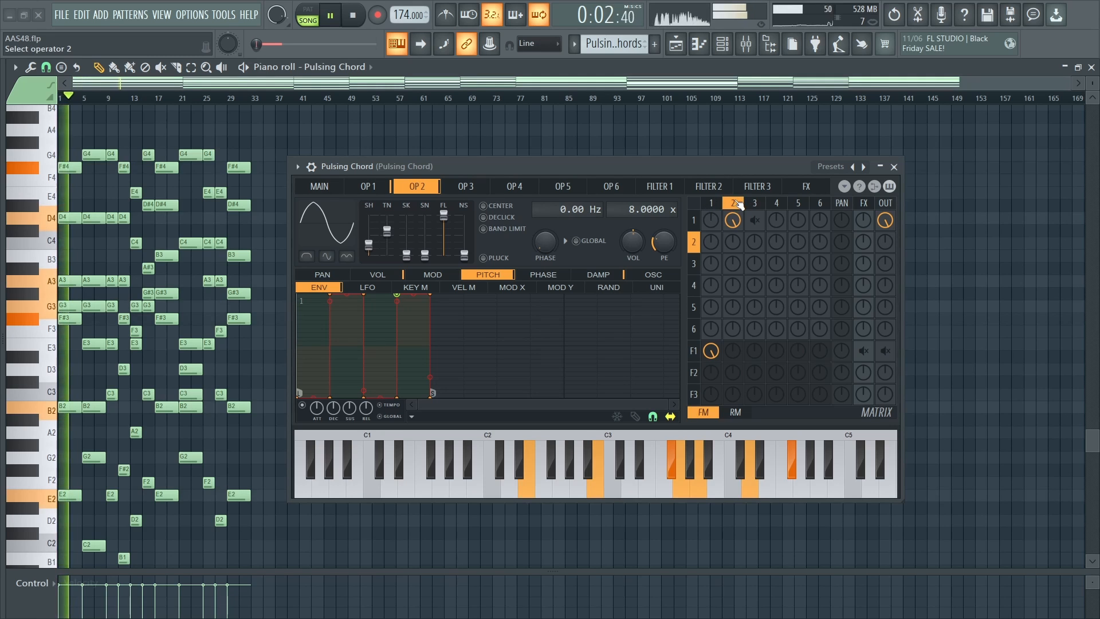
key("space")
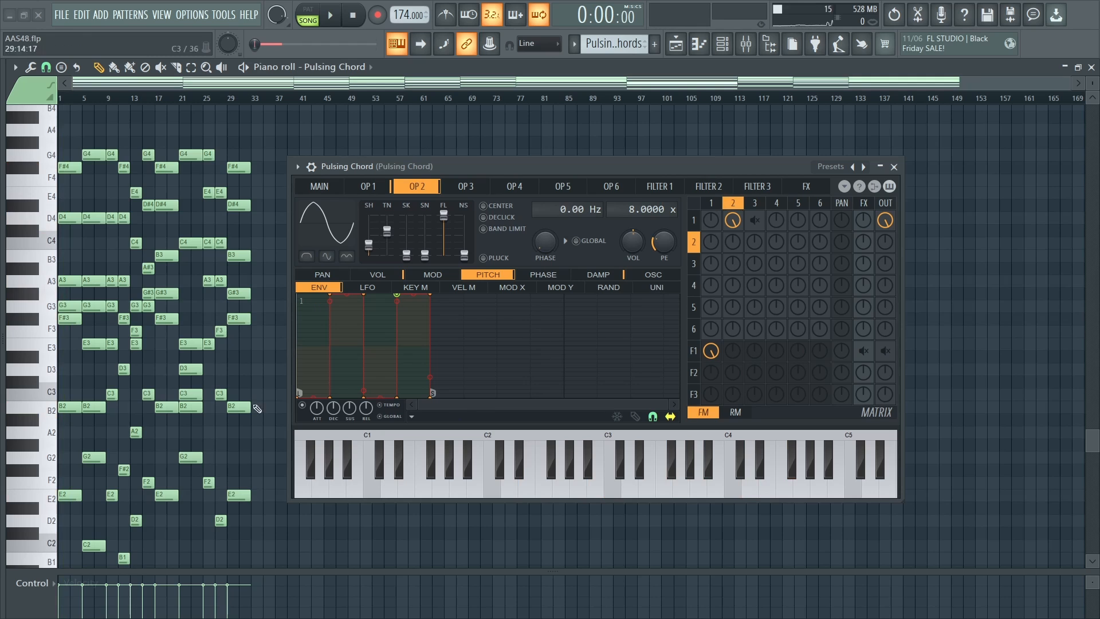
double_click(632, 241)
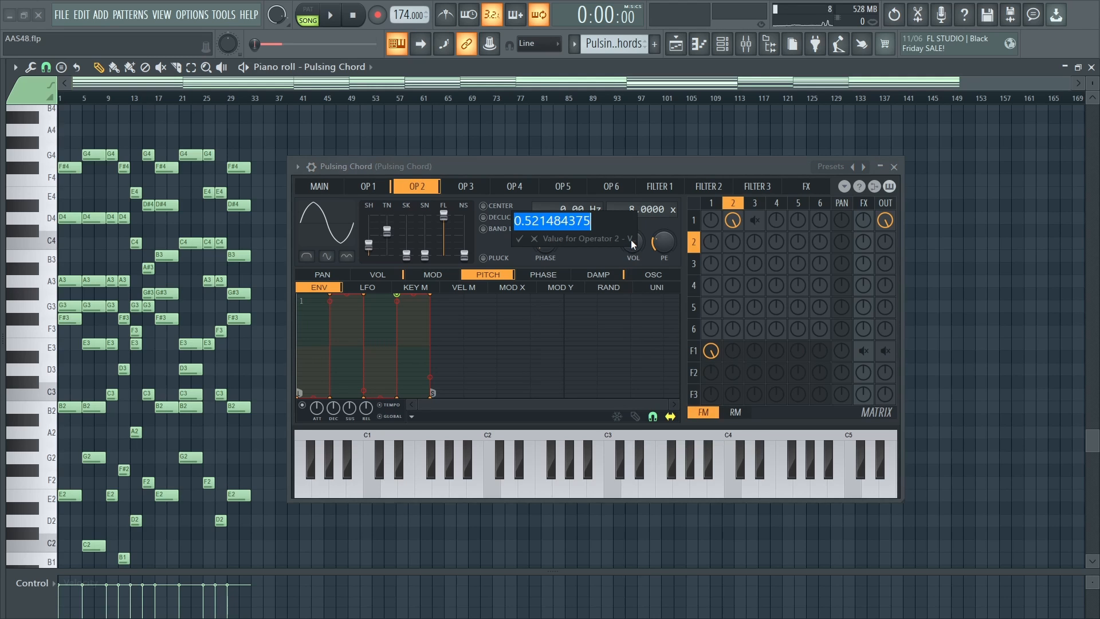
key("Escape")
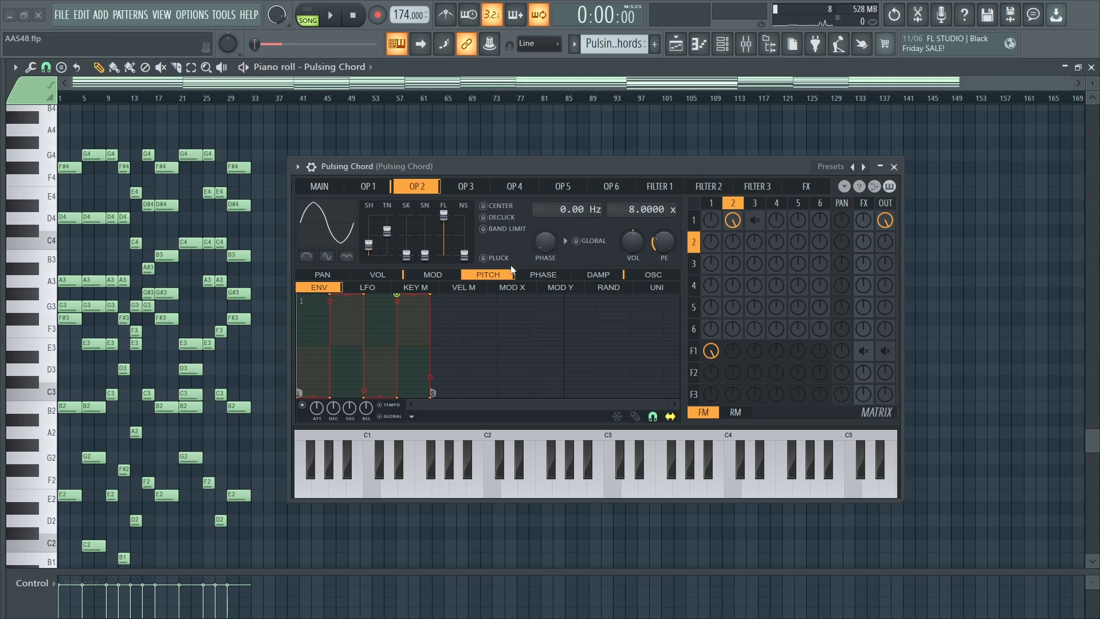
Step: Re-enable operator 3's modulation of operator 1 and compare the pitch envelopes of operators 2 and 3
left_click(470, 190)
right_click(754, 221)
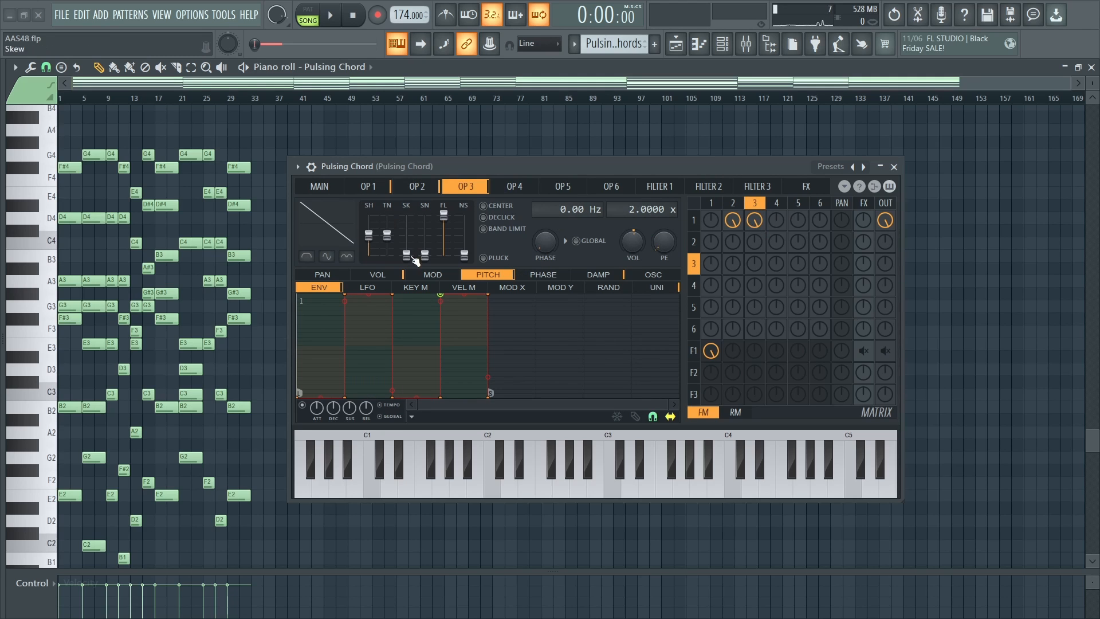
left_click(412, 184)
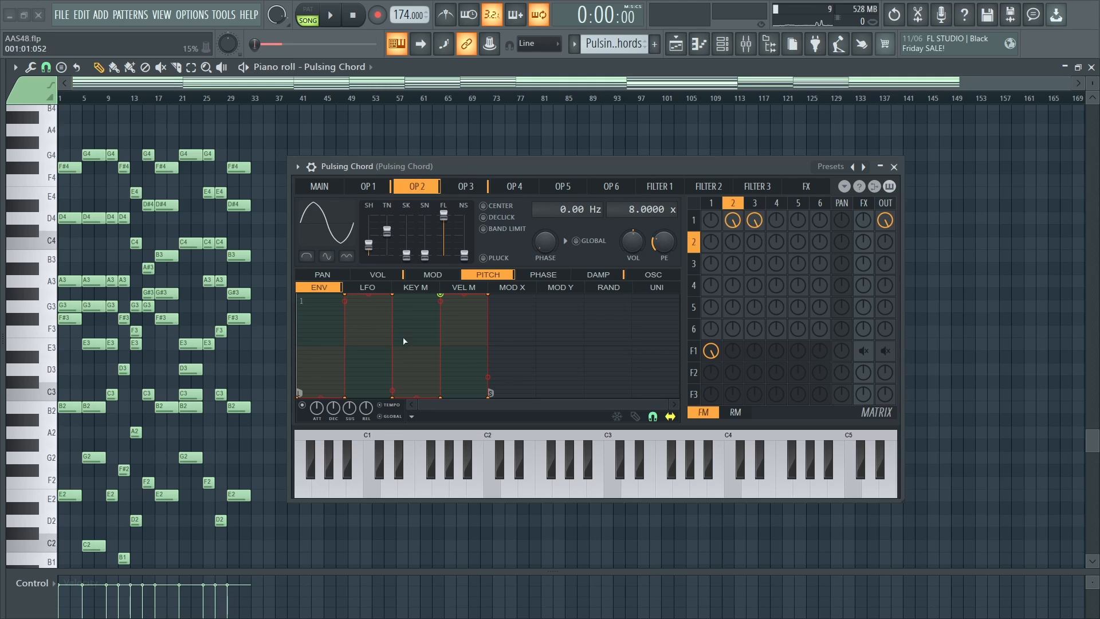
left_click(467, 187)
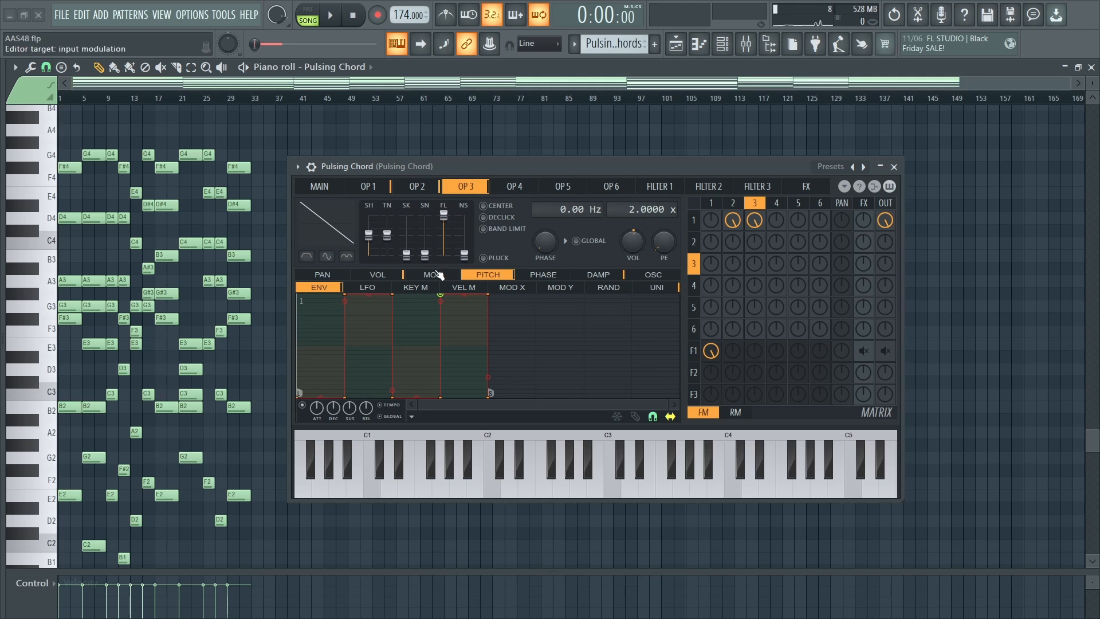
Step: Examine operator 3's volume envelope, pitch envelope and unison pitch mapping against the main unison settings
left_click(389, 275)
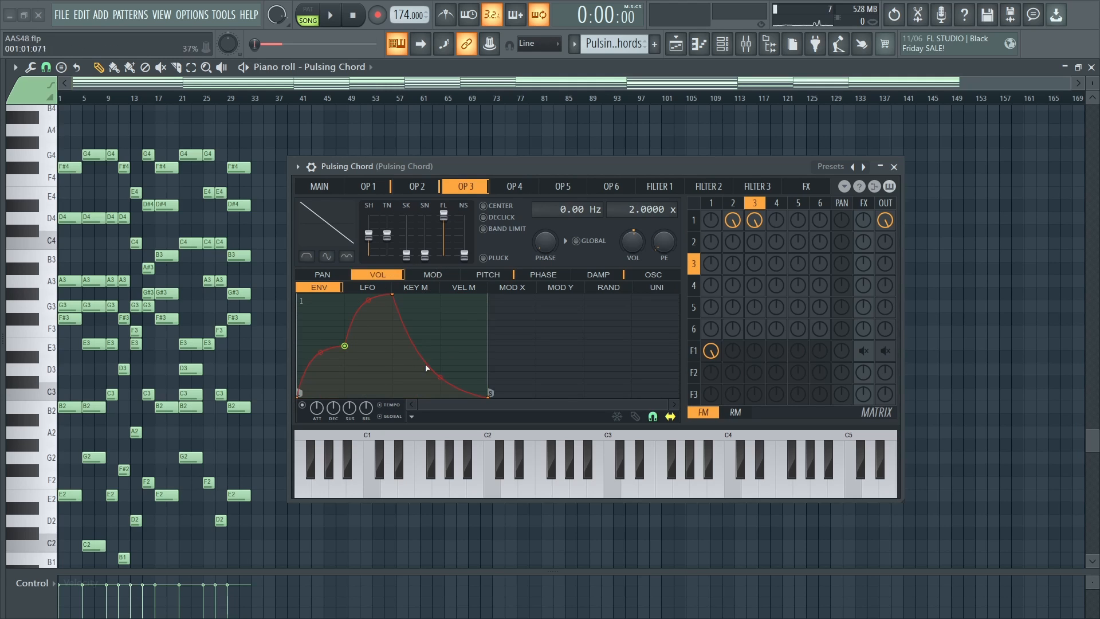
left_click_drag(427, 405, 437, 403)
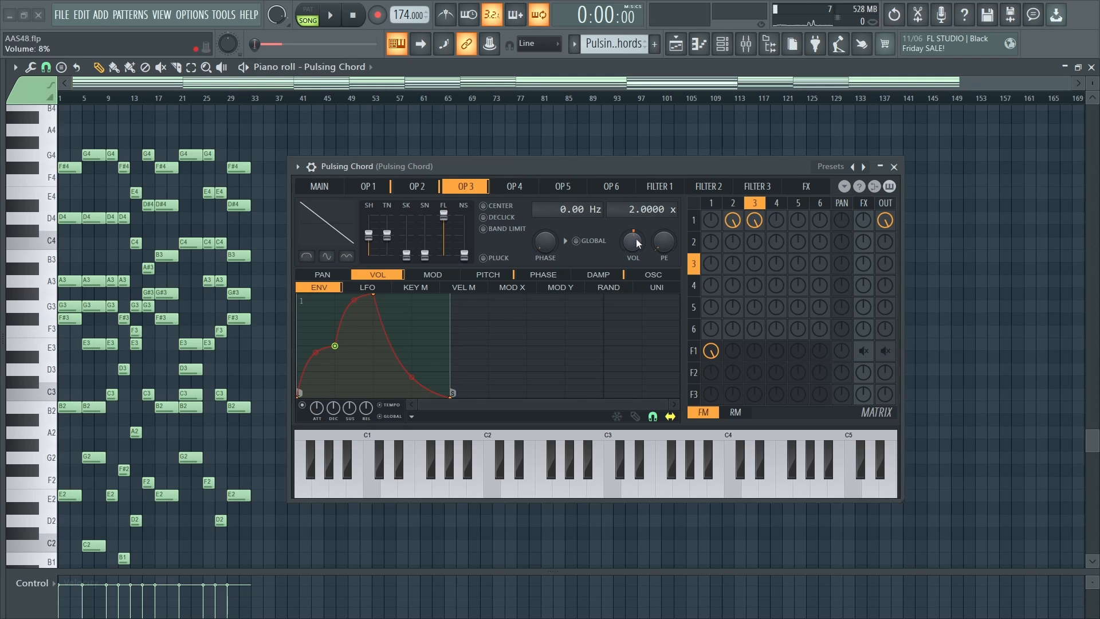
left_click(488, 274)
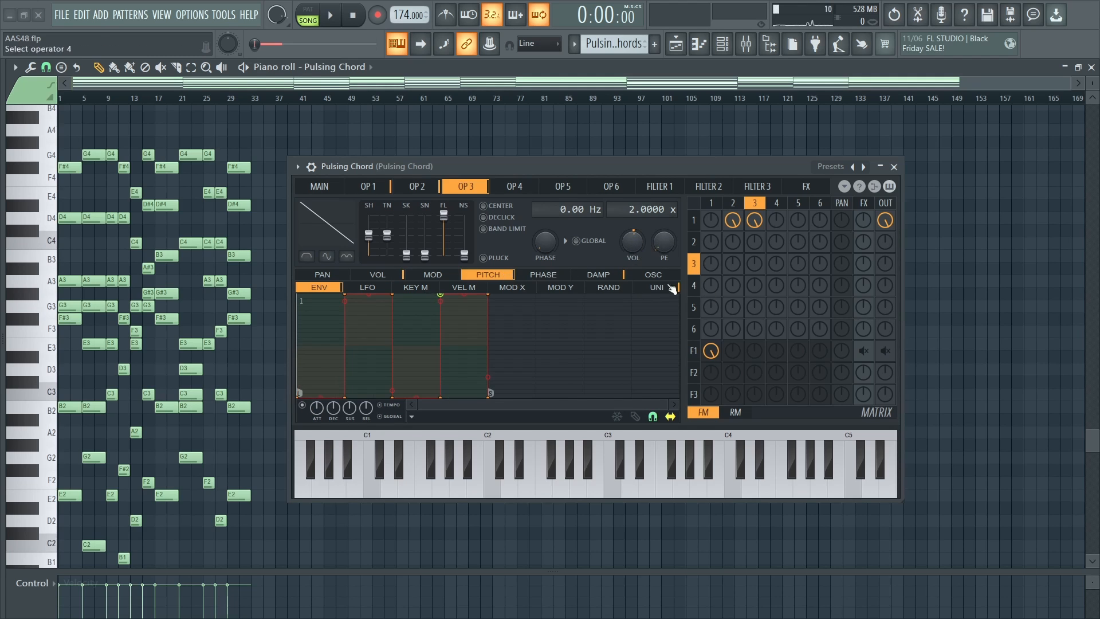
left_click(670, 289)
left_click(338, 190)
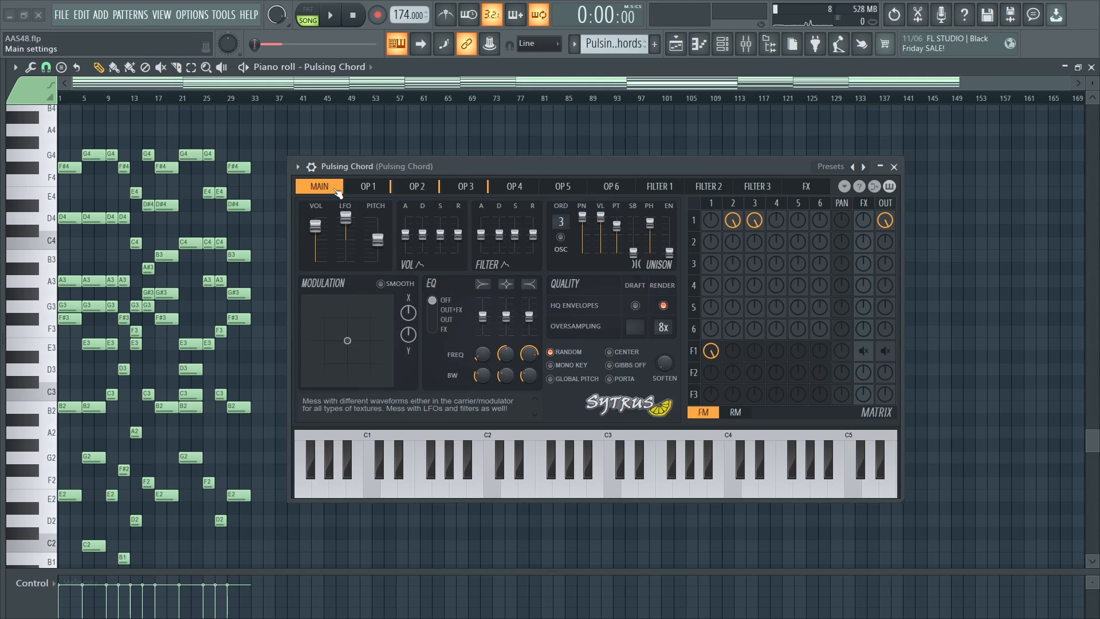
left_click(471, 186)
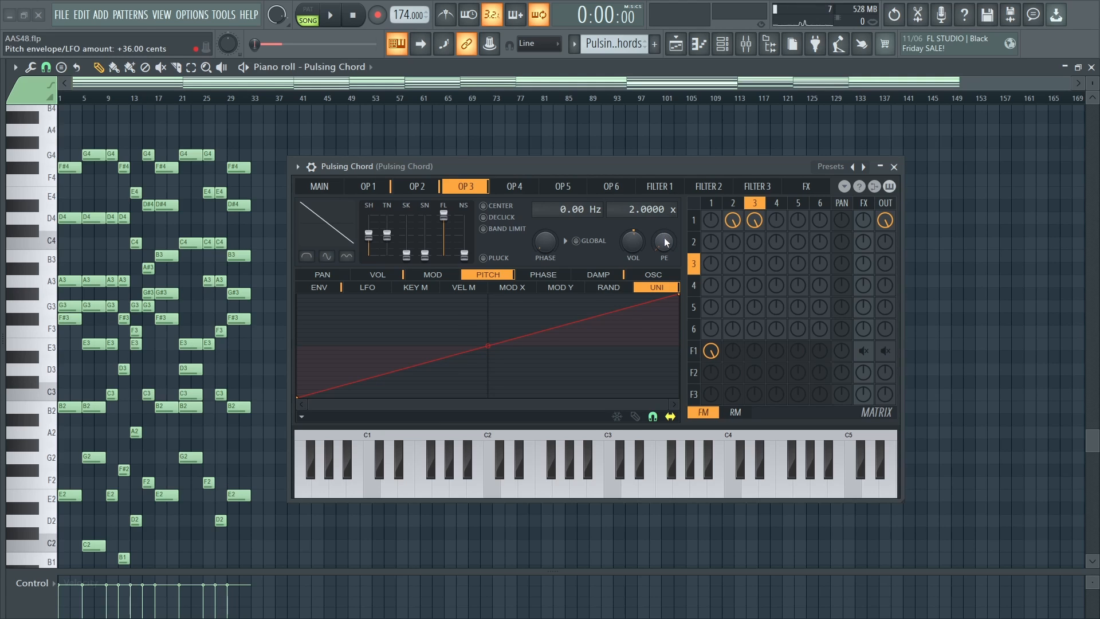
Step: Check operator 3's exact volume value without changing it
right_click(634, 246)
key("t")
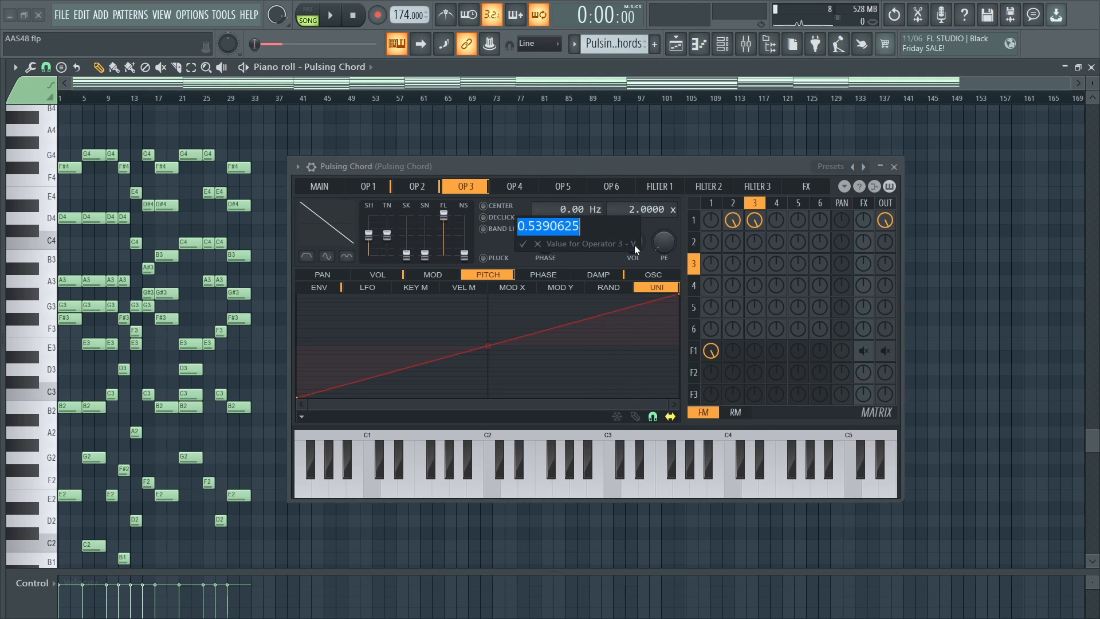
key("Escape")
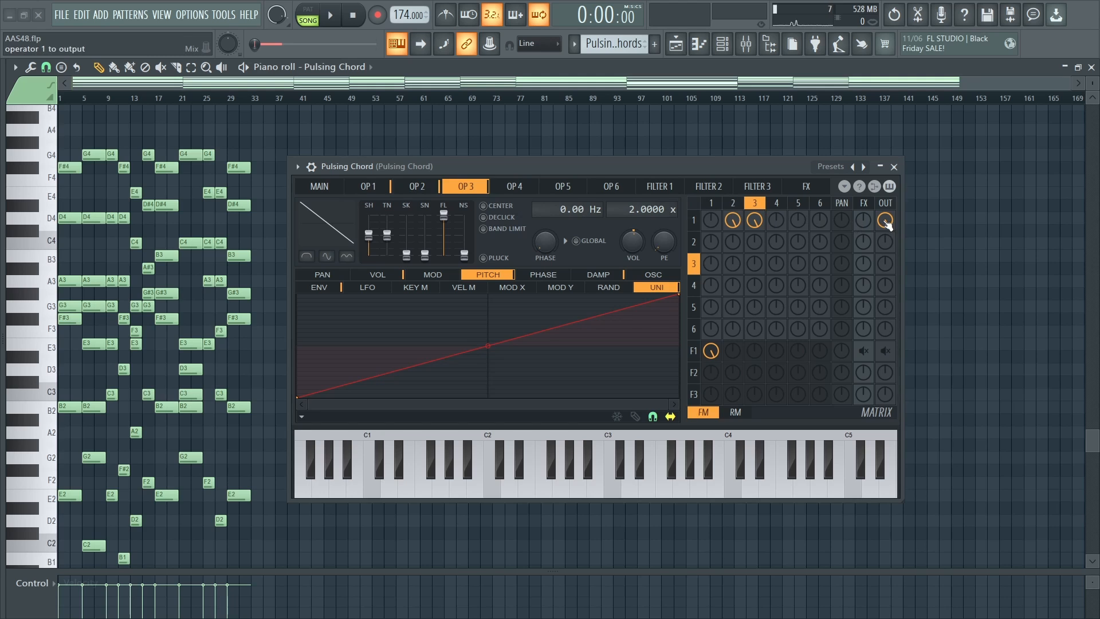
Step: Audition the Pulsing Chord pattern with operators 2 and 3 both modulating operator 1
key("space")
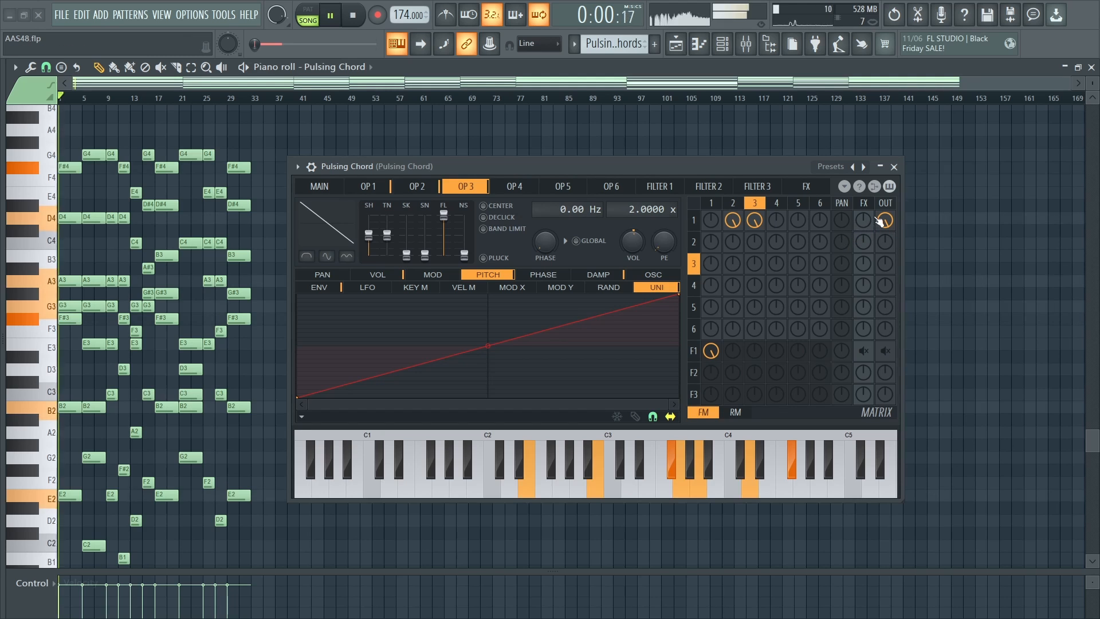
key("space")
key("space")
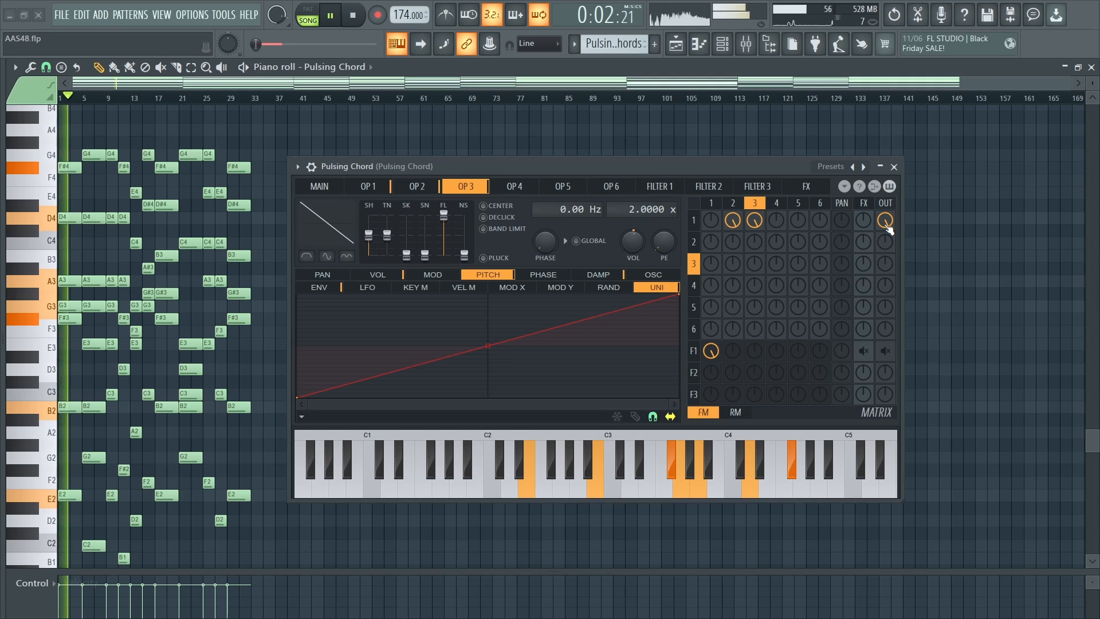
Step: Stop playback and examine Filter 1's low-pass type, cutoff frequency and resonance
key("space")
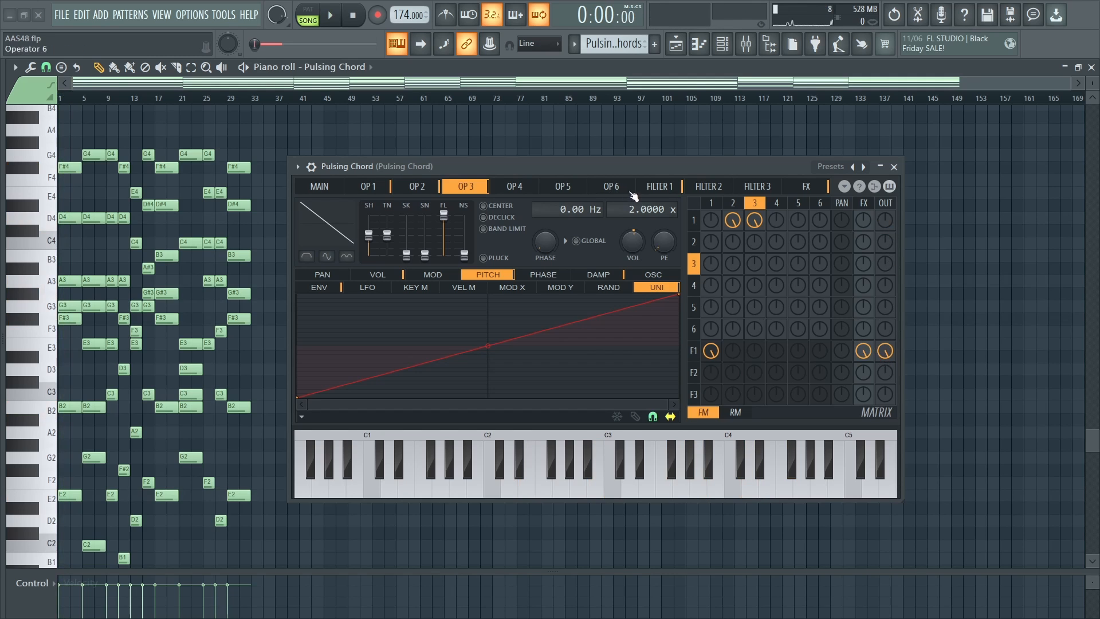
left_click(653, 189)
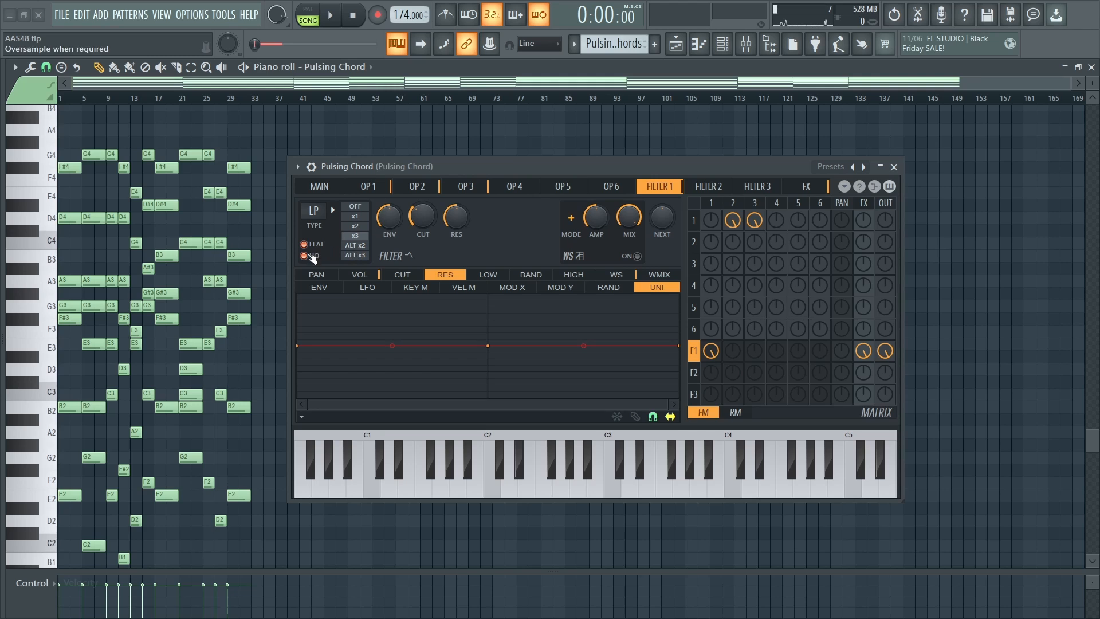
left_click(332, 211)
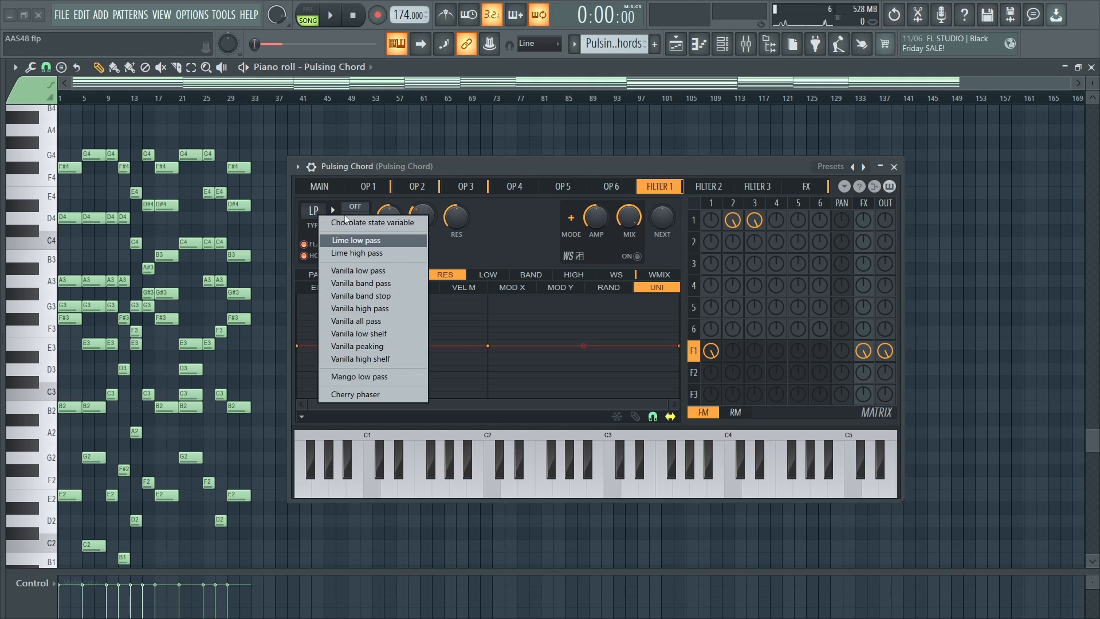
left_click(489, 246)
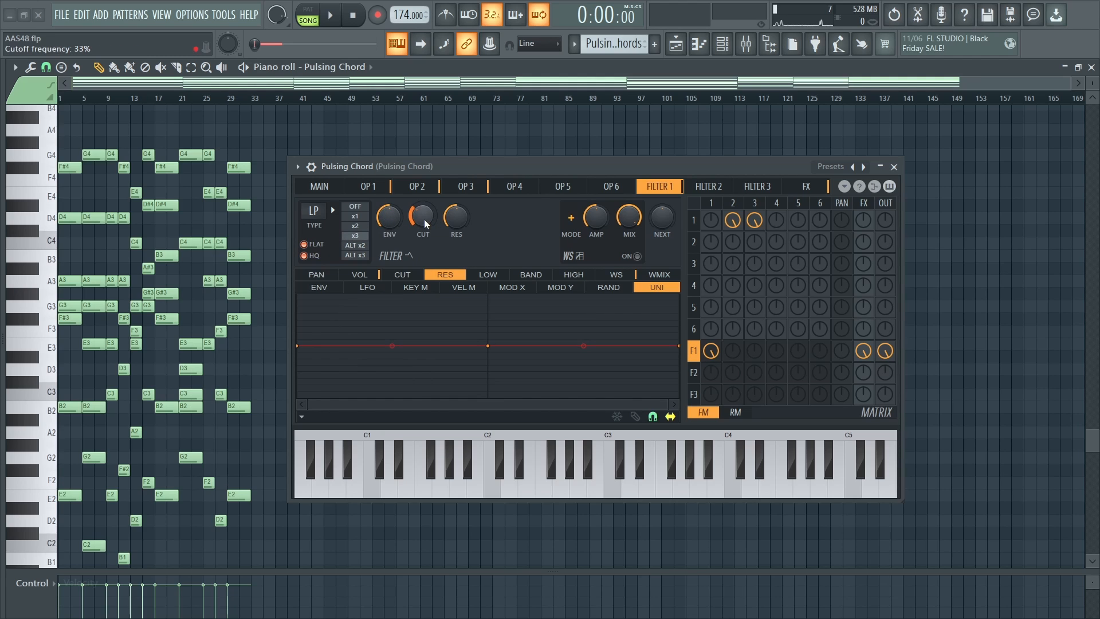
left_click_drag(422, 216, 423, 215)
right_click(421, 223)
left_click(466, 214)
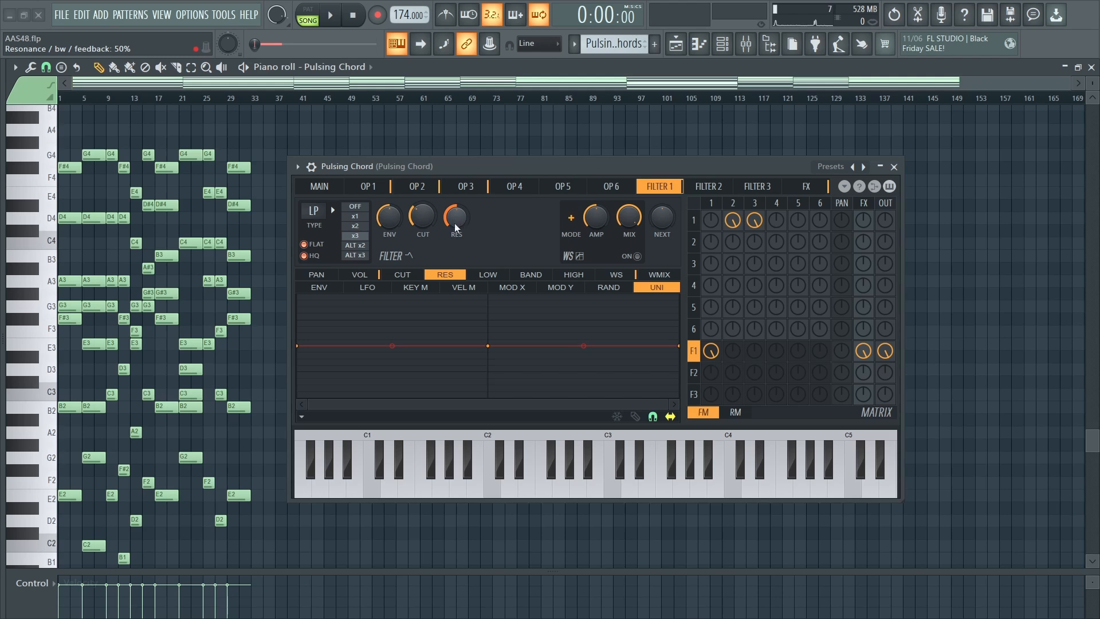
Step: Compare Filter 1's volume envelope with operator 3's volume envelope
left_click(367, 276)
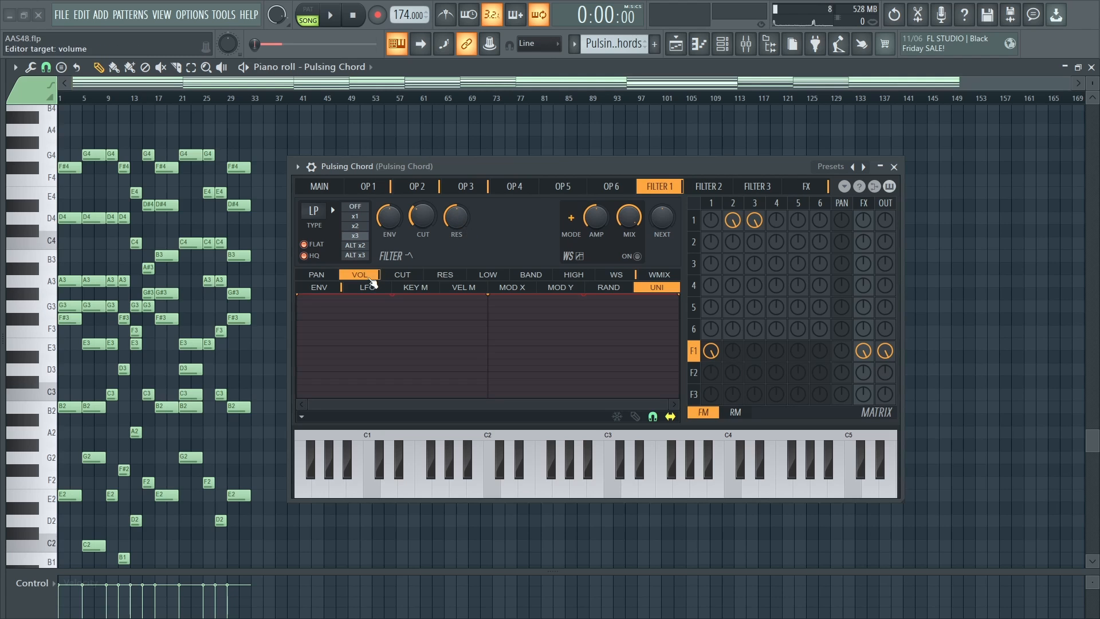
left_click(335, 287)
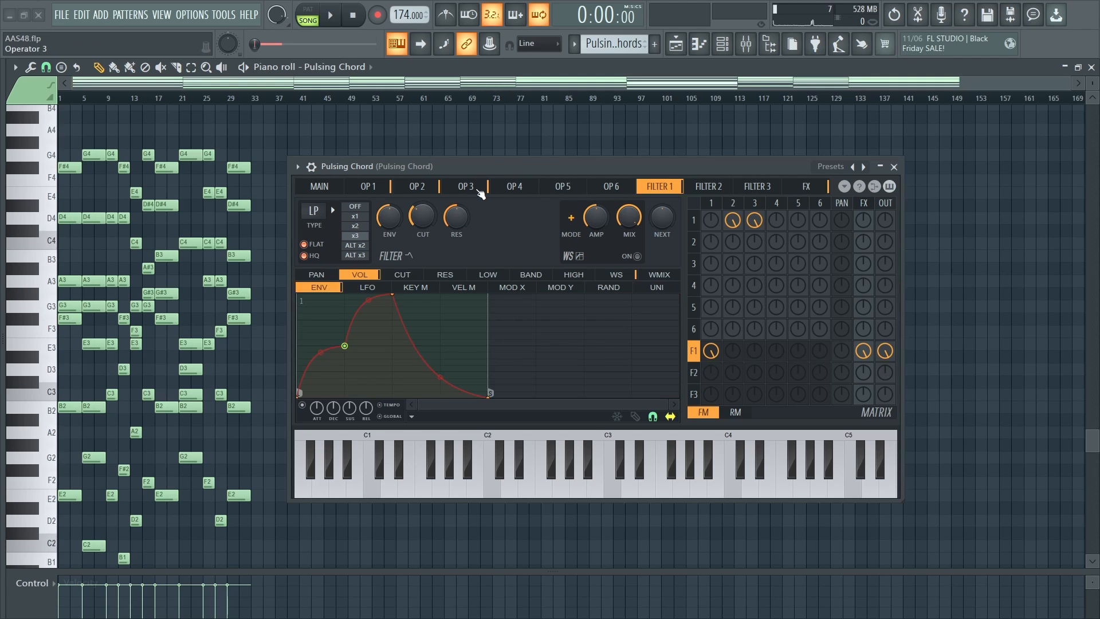
left_click(481, 188)
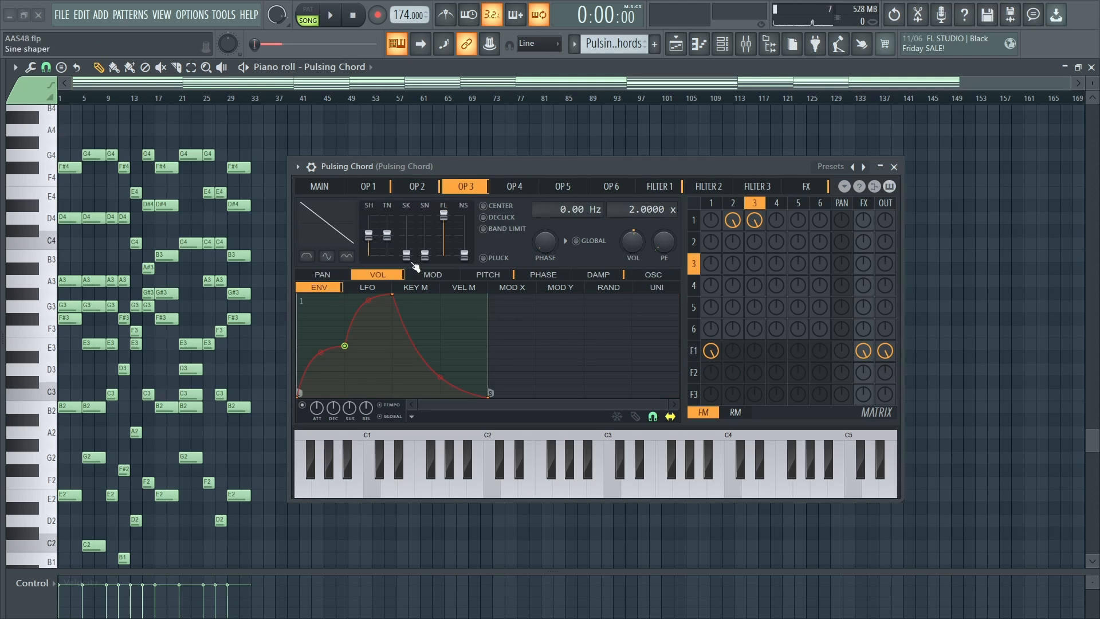
left_click(660, 189)
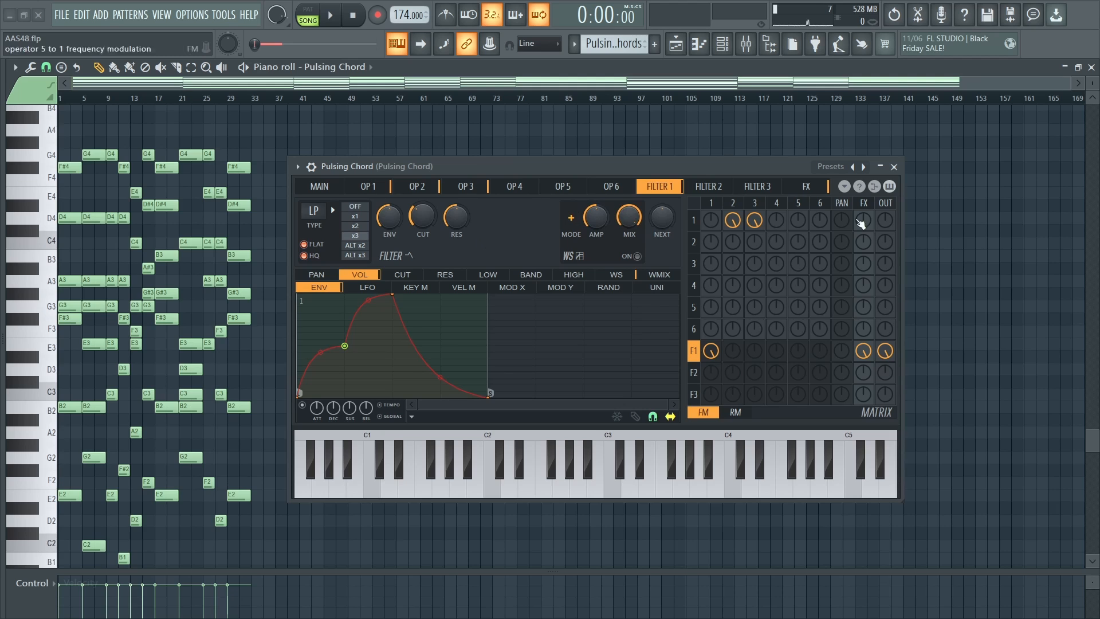
Step: Examine the chorus order, operator 1's volume envelope and the reverb effect settings
left_click(812, 188)
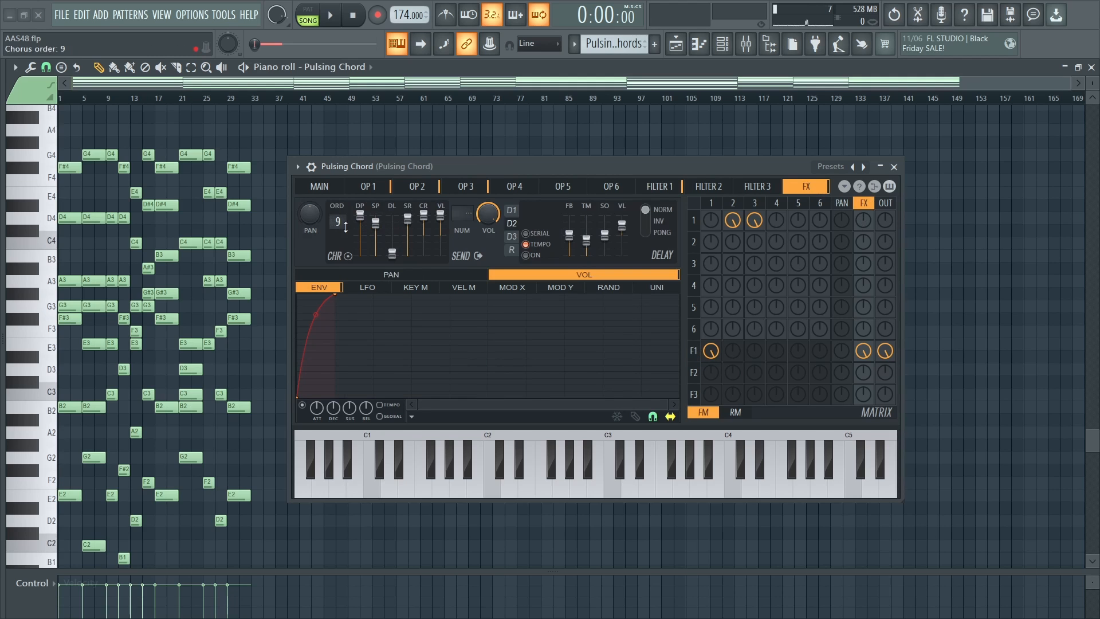
left_click(372, 186)
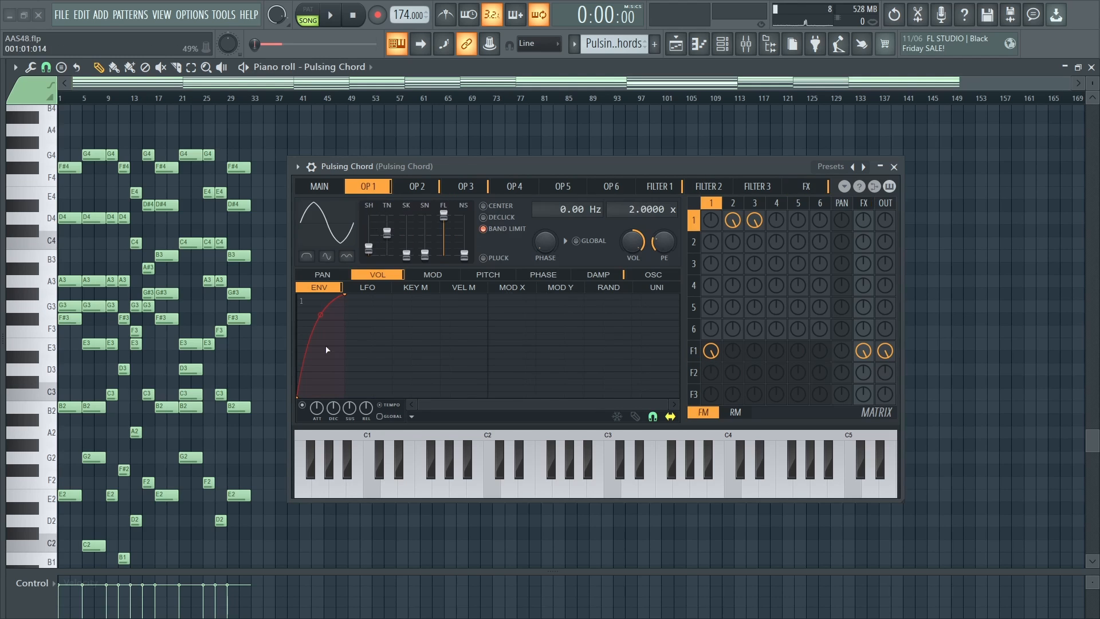
left_click(807, 187)
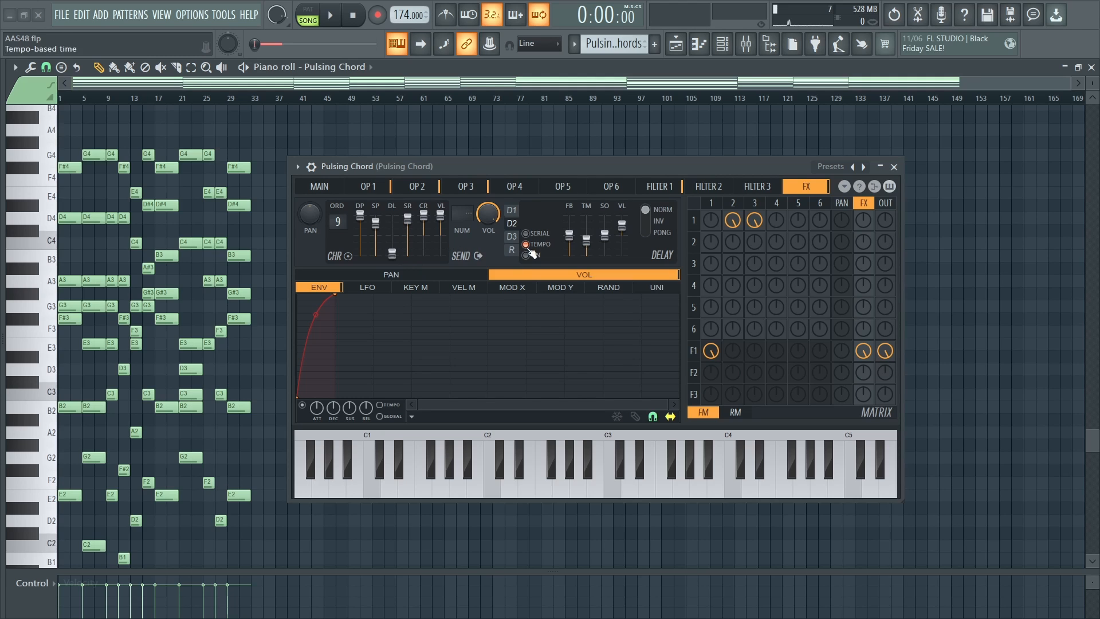
left_click(519, 250)
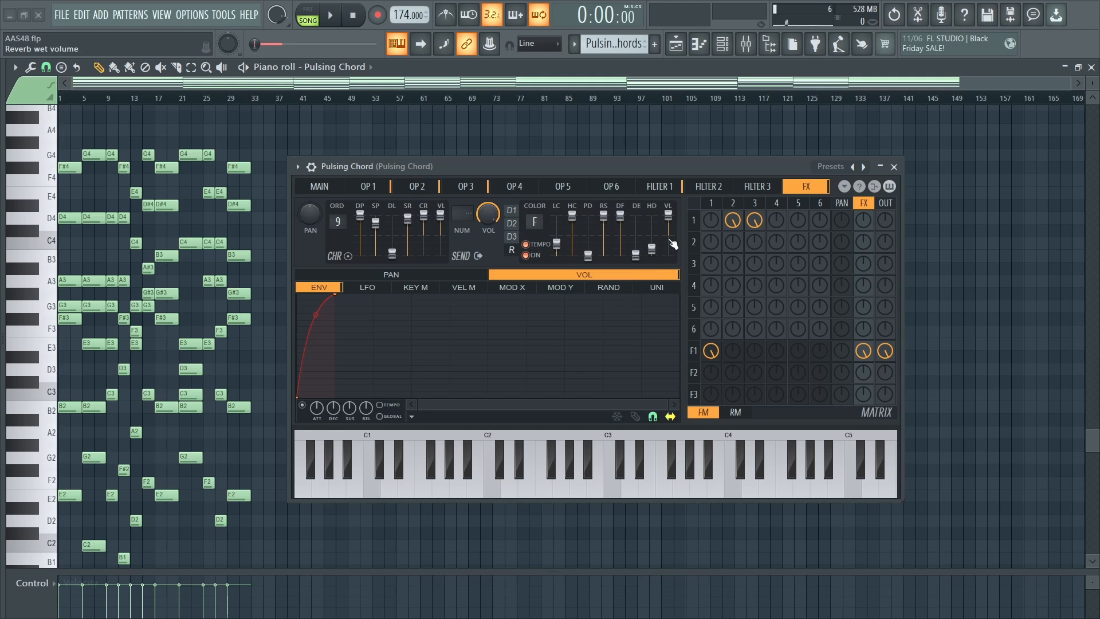
Step: Audition the chords with Filter 1's effects send muted, then restore the send and audition them again for comparison
left_click(863, 354)
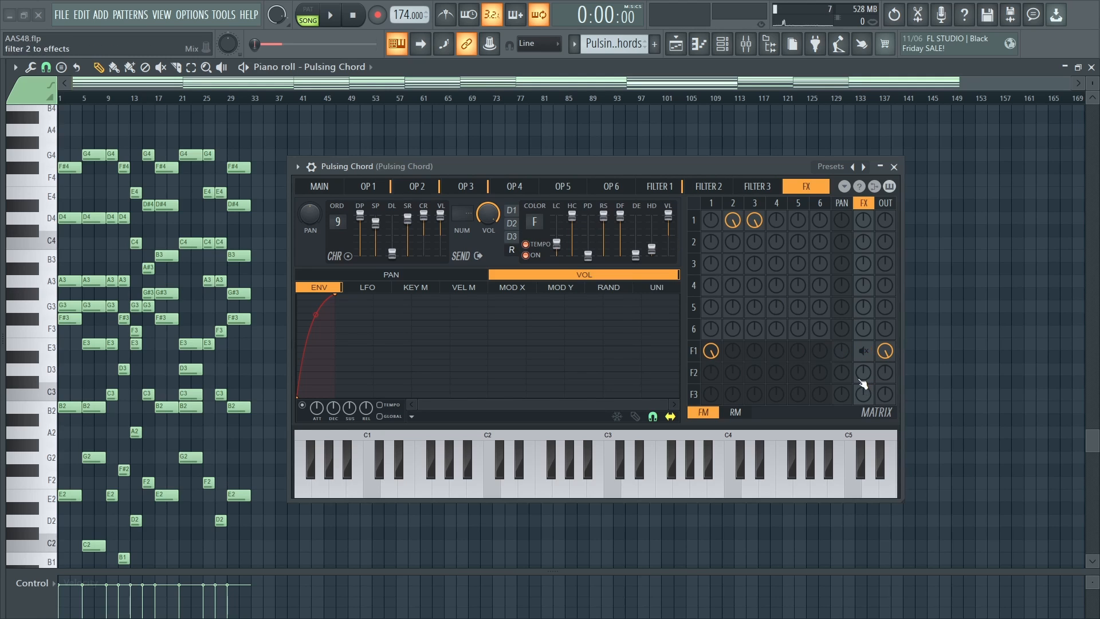
key("space")
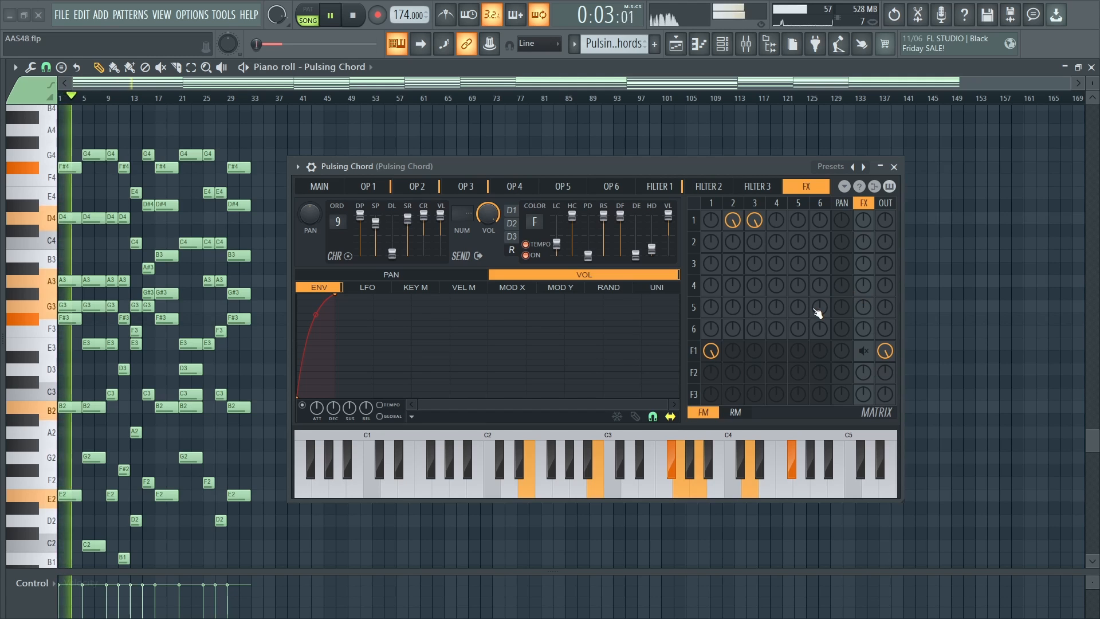
key("space")
left_click(863, 351)
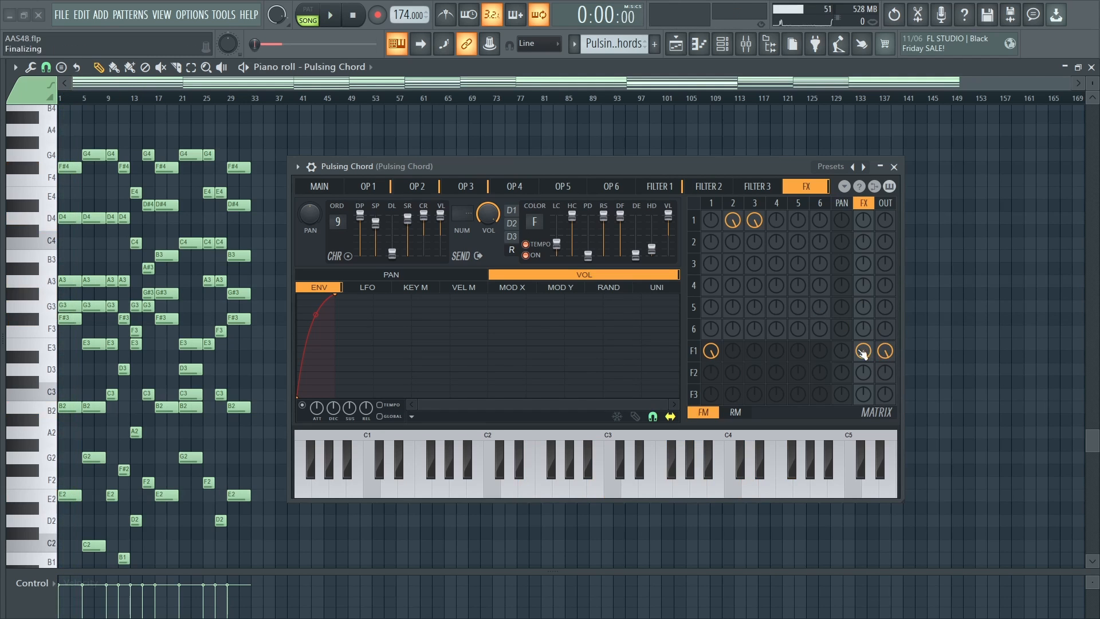
key("space")
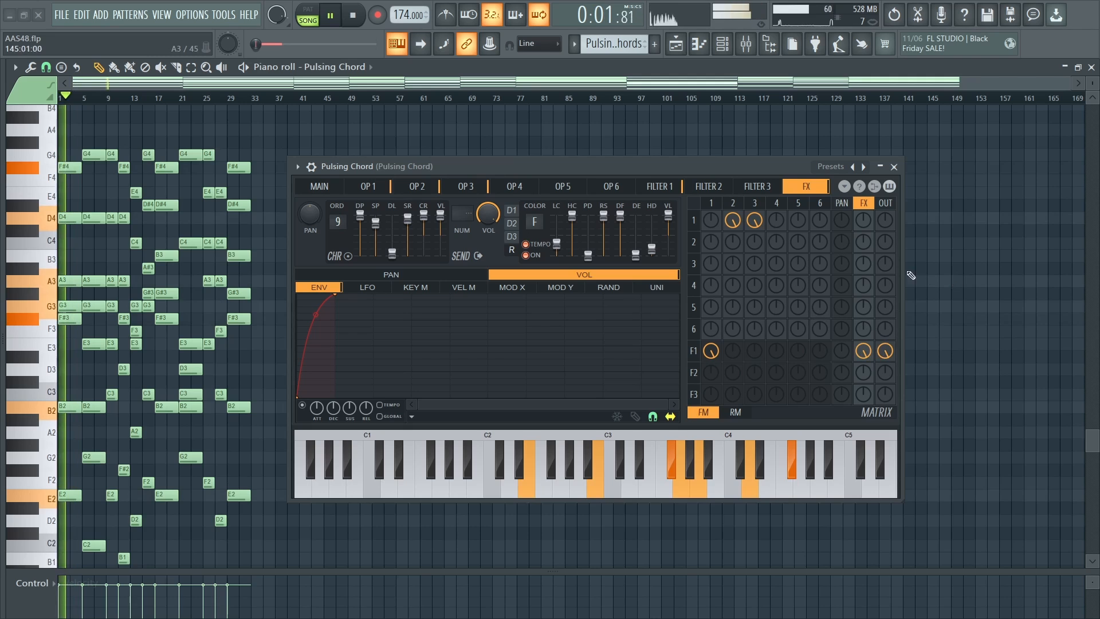
key("space")
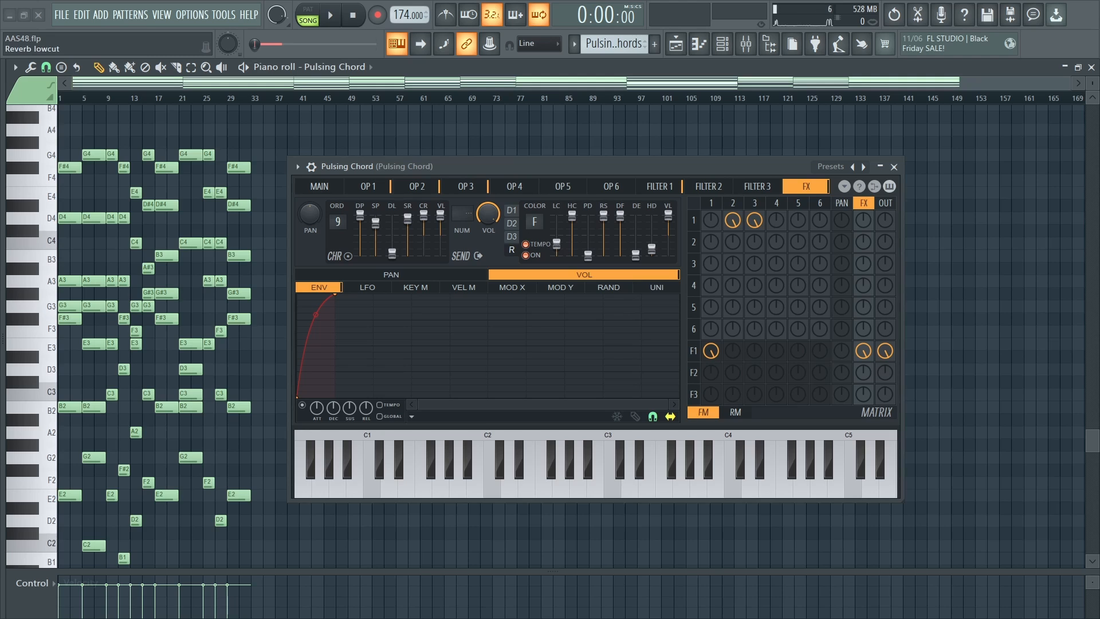
Step: Examine the reverb's low cut, high cut and decay settings and the third delay's settings
left_click(556, 244)
left_click(573, 221)
left_click(636, 256)
left_click(514, 238)
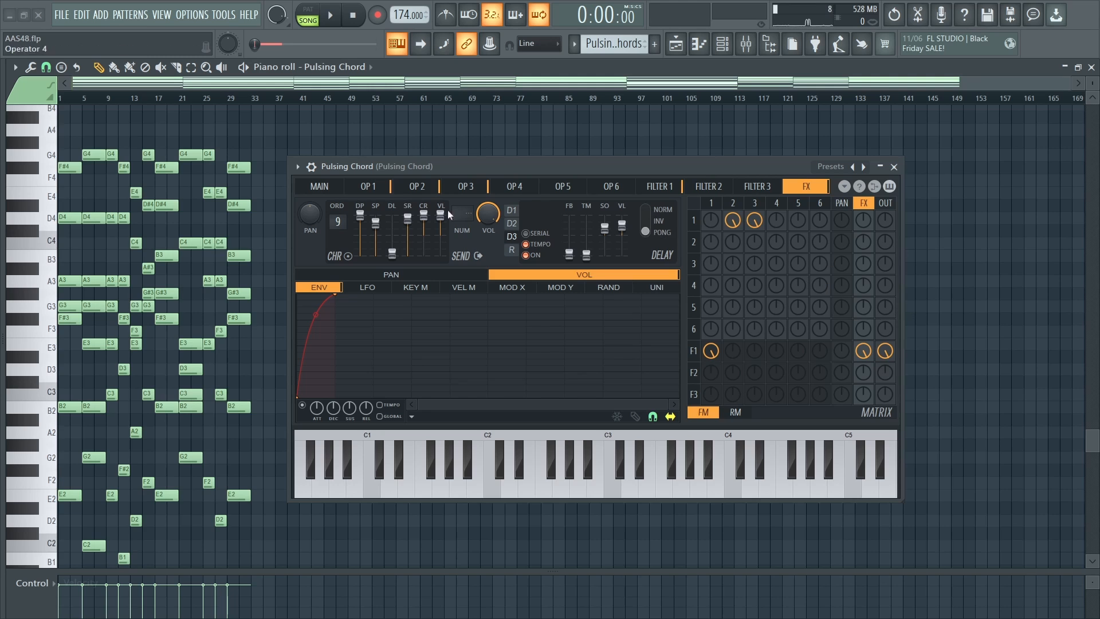
Step: Review the main settings together with operator 3, Filter 1 and the effects settings
left_click(336, 189)
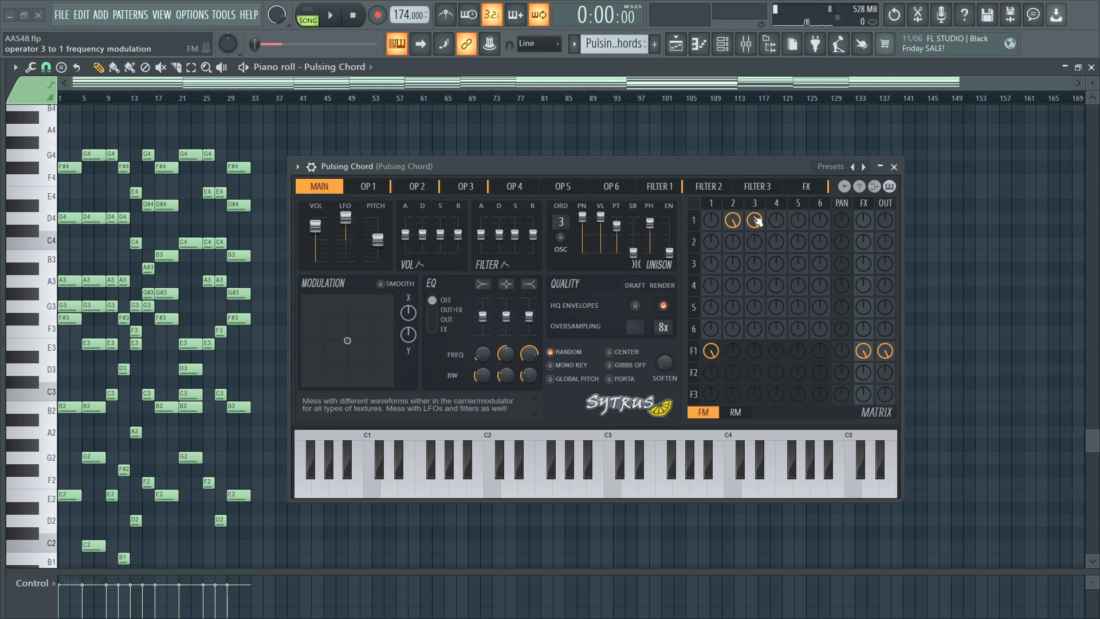
left_click(806, 186)
left_click(465, 187)
left_click(319, 186)
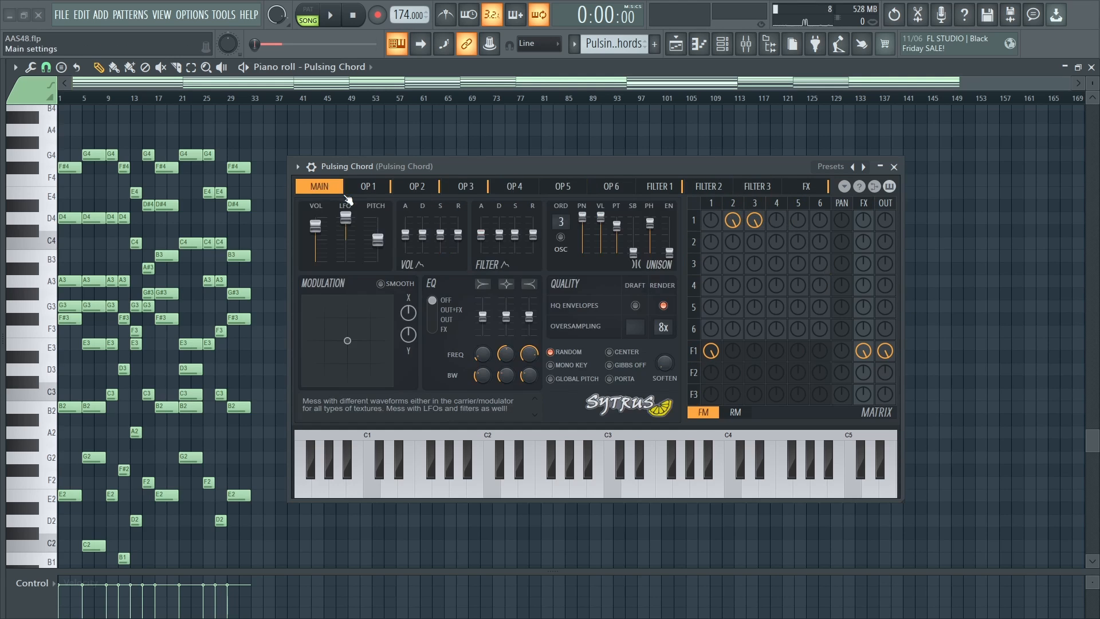
left_click(675, 187)
left_click(816, 185)
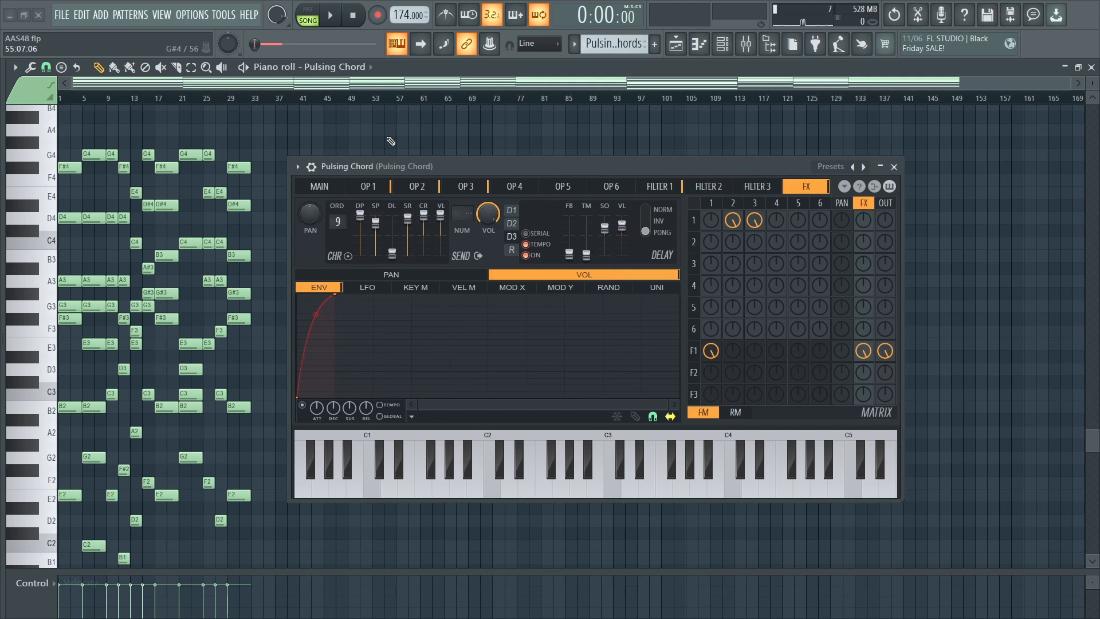
Step: Raise Filter 1's cutoff frequency and audition the chords
left_click(667, 187)
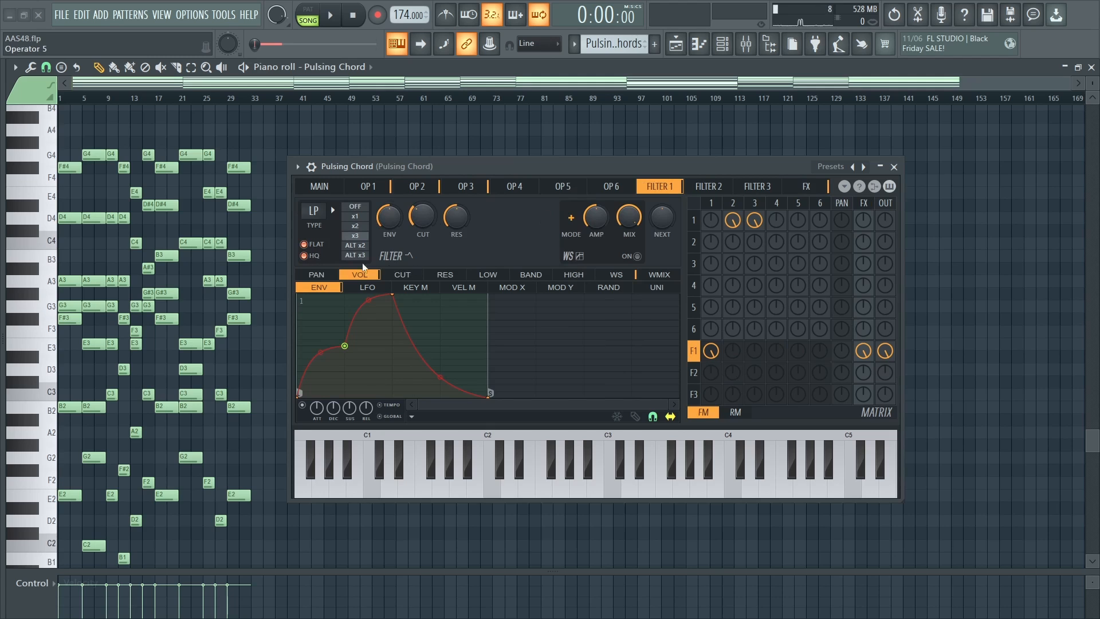
mouse_move(422, 223)
left_mouse_down()
mouse_move(424, 200)
mouse_move(424, 213)
left_mouse_up()
key("space")
key("space")
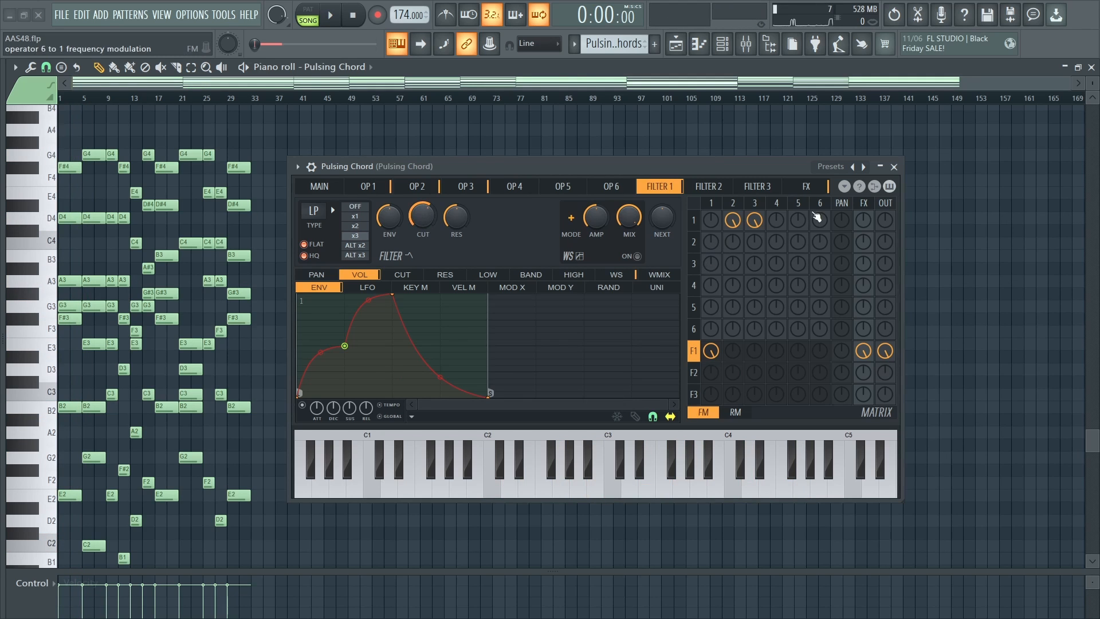
Step: Switch off the pitch envelopes of operators 2 and 3
left_click(417, 186)
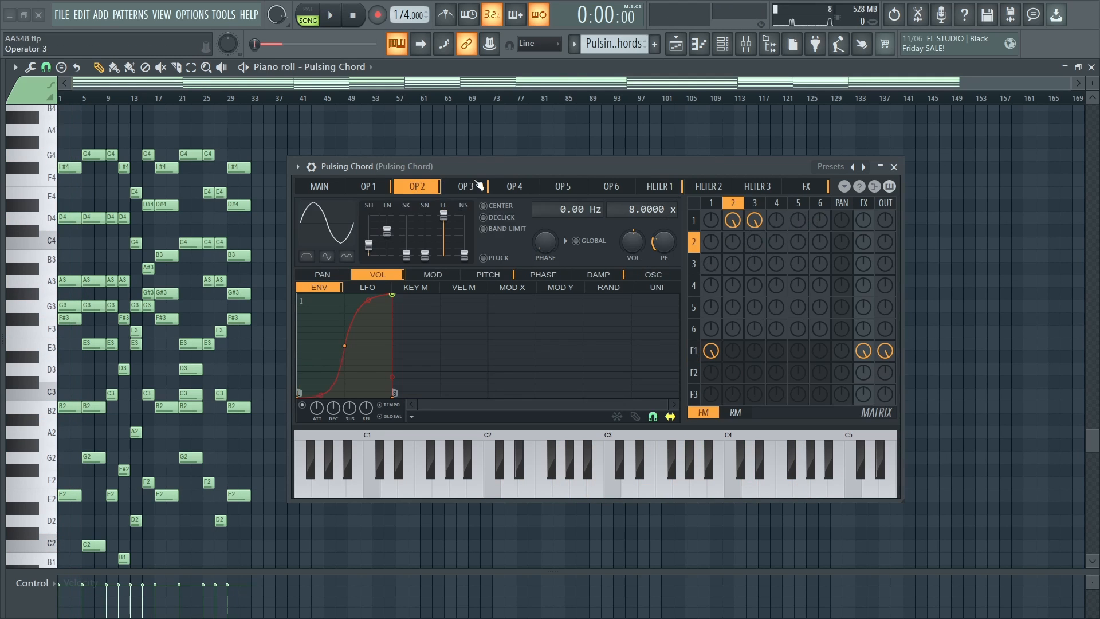
left_click(497, 277)
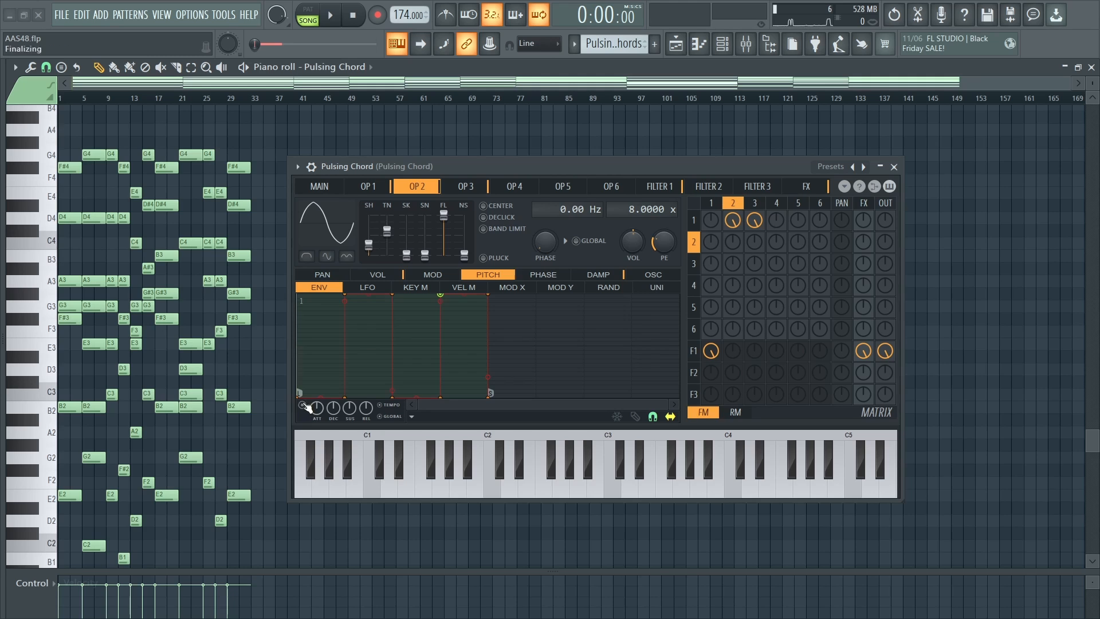
left_click(466, 187)
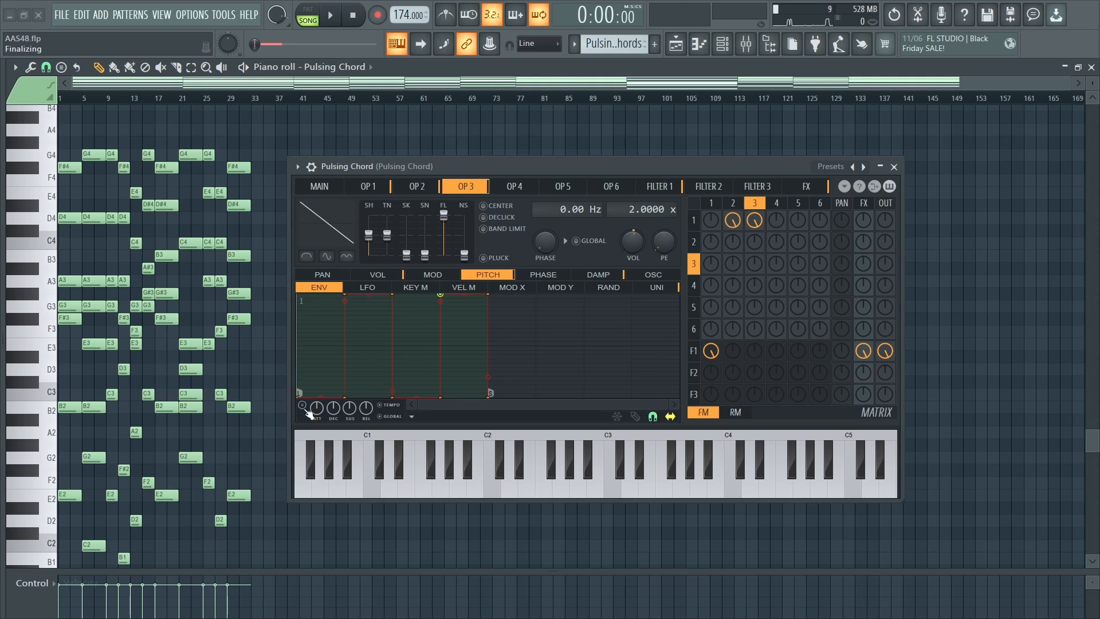
Step: Play the chords and set Filter 1's cutoff frequency to 57%
left_click(659, 186)
key("space")
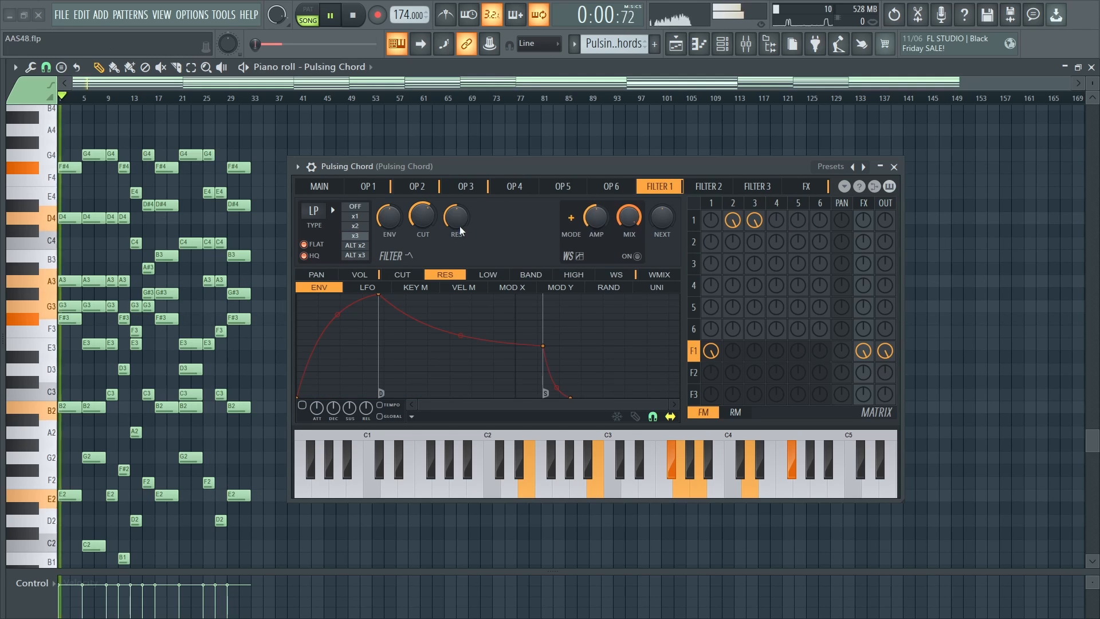
left_click_drag(422, 216, 422, 209)
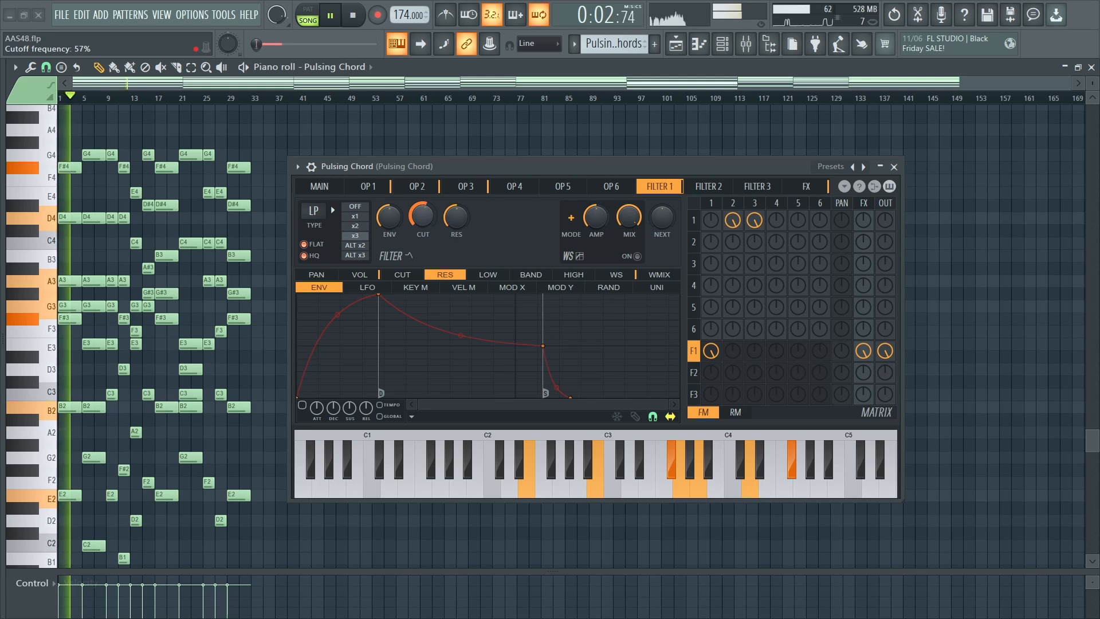
Step: Re-enable the pitch envelopes of operators 2 and 3 and audition the chords
left_click(413, 185)
left_click(302, 405)
key("space")
key("space")
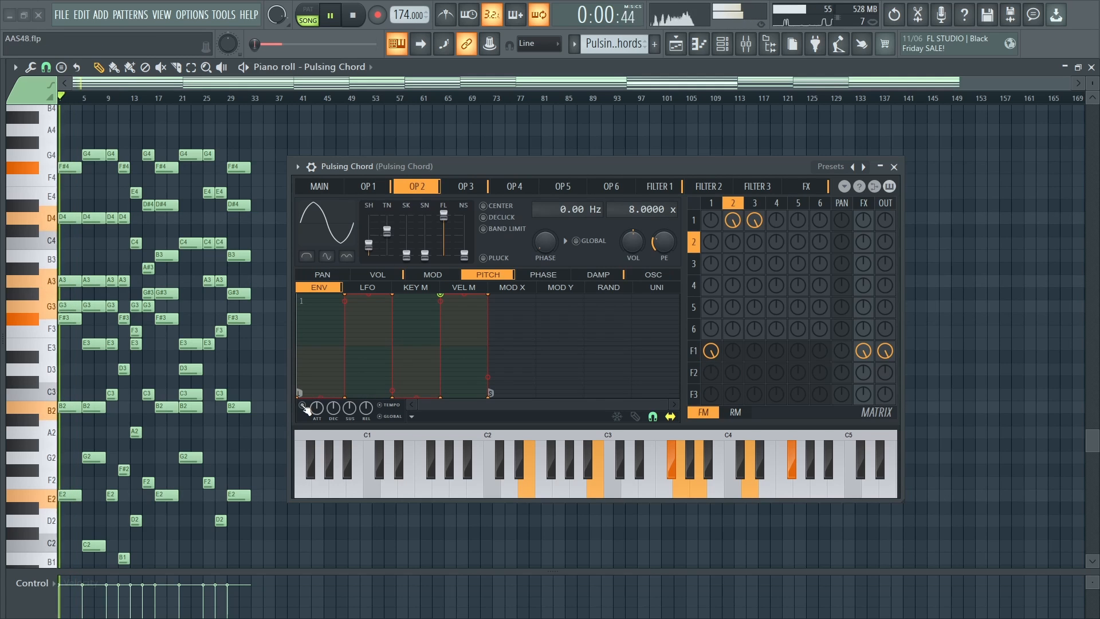
left_click(466, 187)
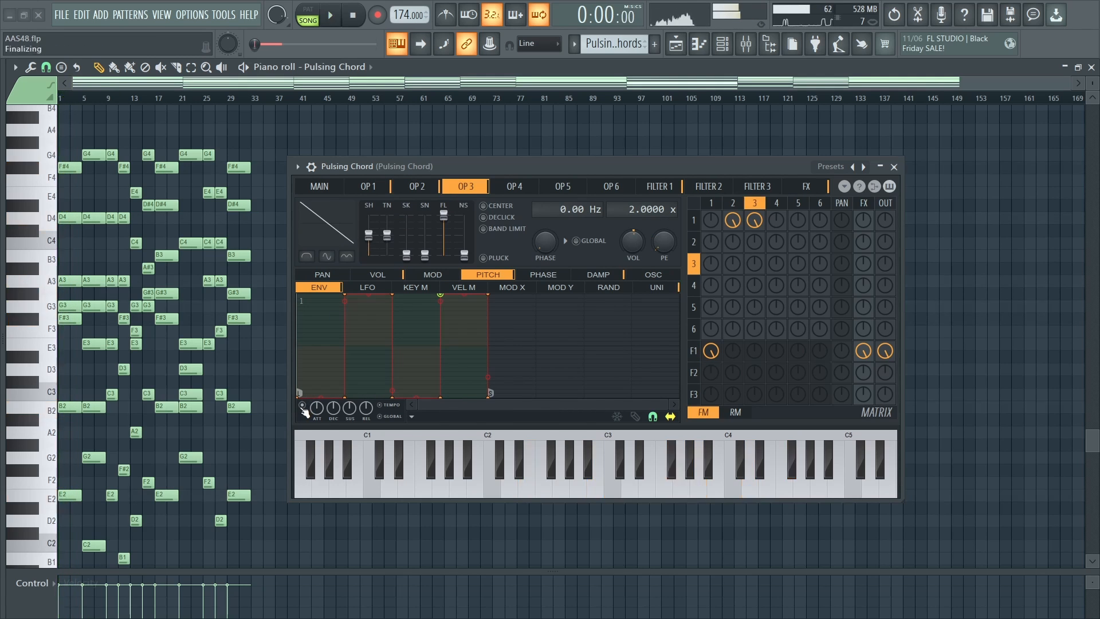
left_click(302, 405)
key("space")
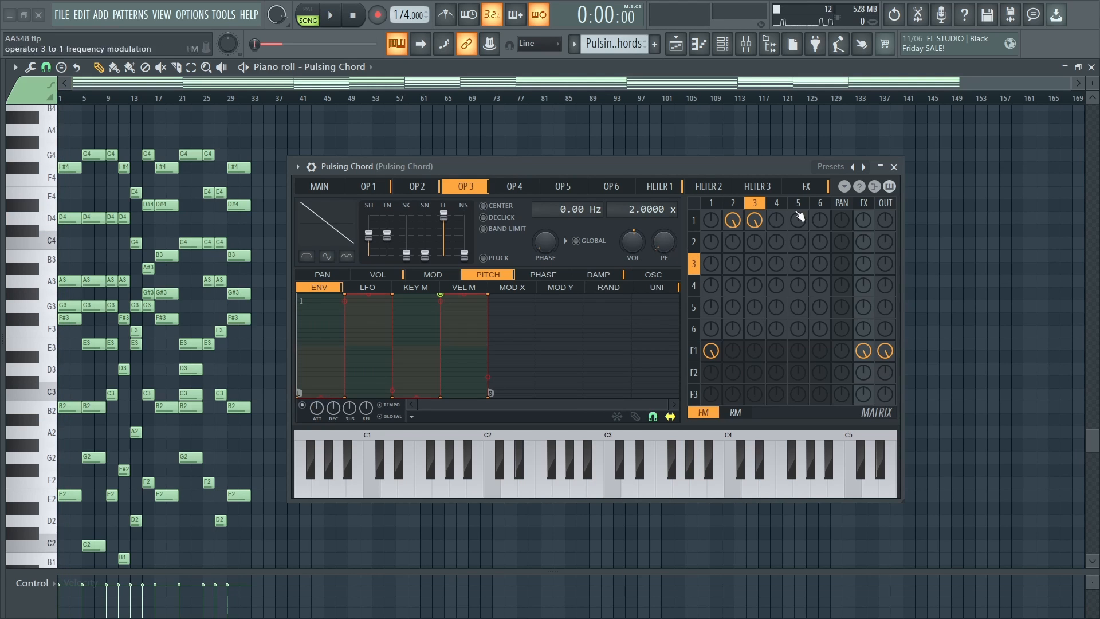
Step: Route operator 4 to modulate operator 1 and set operator 4's volume to 5% while auditioning the chords
left_click(515, 186)
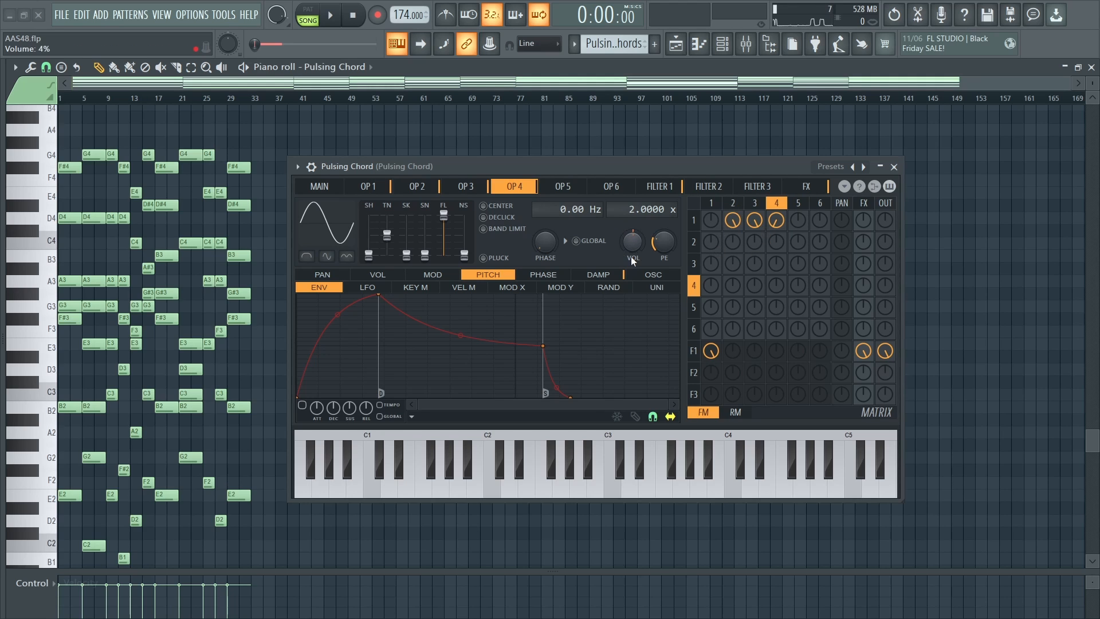
key("space")
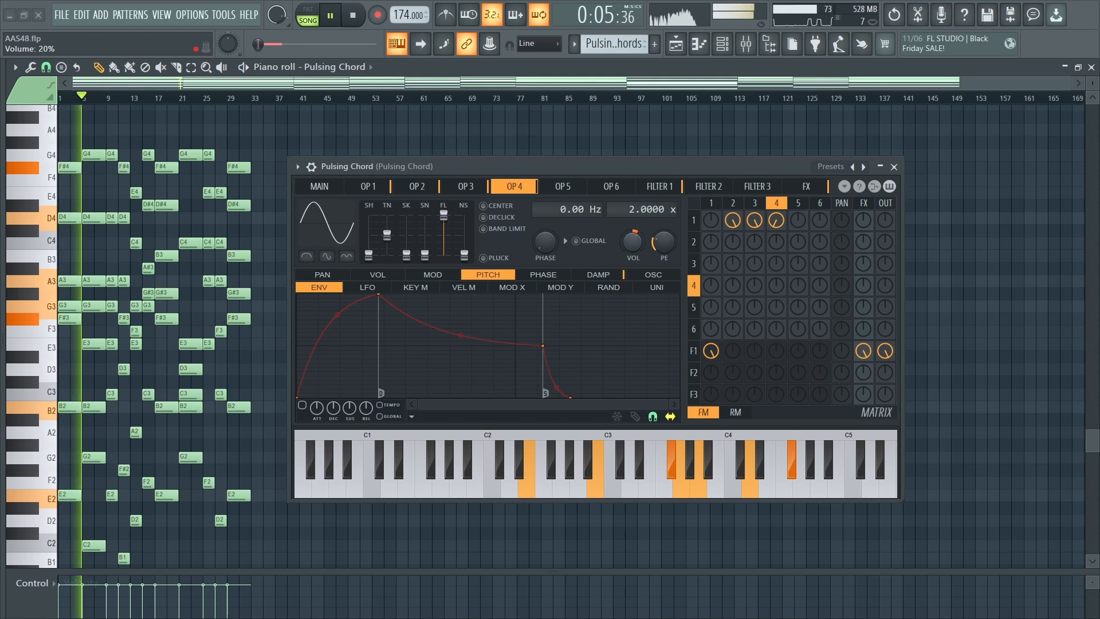
left_click_drag(632, 241, 632, 243)
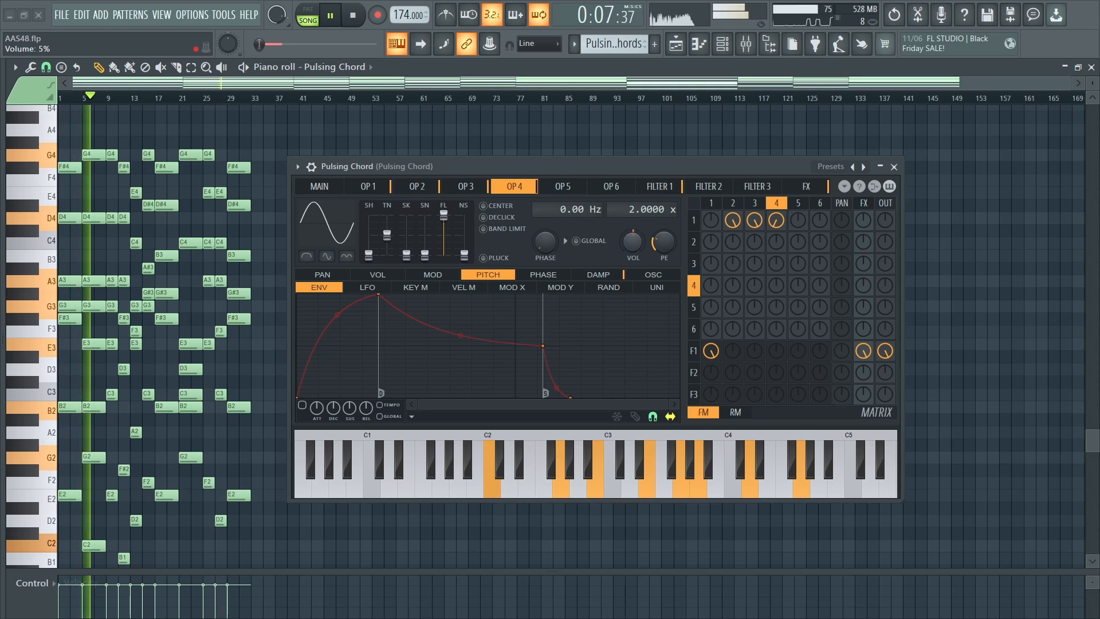
Step: Set Filter 1's cutoff frequency to 48%, and raise operator 4's tension to square off its waveform
left_click(659, 187)
left_click_drag(423, 215, 423, 221)
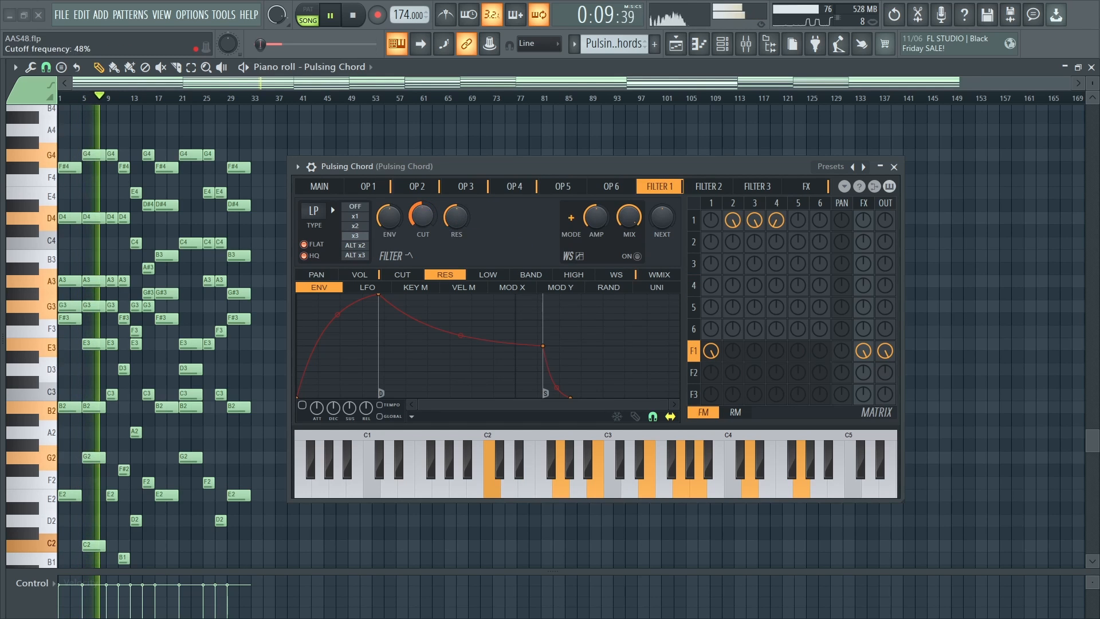
left_click(518, 188)
mouse_move(632, 242)
left_mouse_down()
mouse_move(632, 231)
mouse_move(633, 244)
left_mouse_up()
left_click_drag(386, 236, 387, 221)
Step: Sweep operator 4's frequency ratio up to 16.0000 x and back to 2.0000 x while auditioning the chords
left_click_drag(624, 210, 623, 208)
scroll(623, 209, "up", 1)
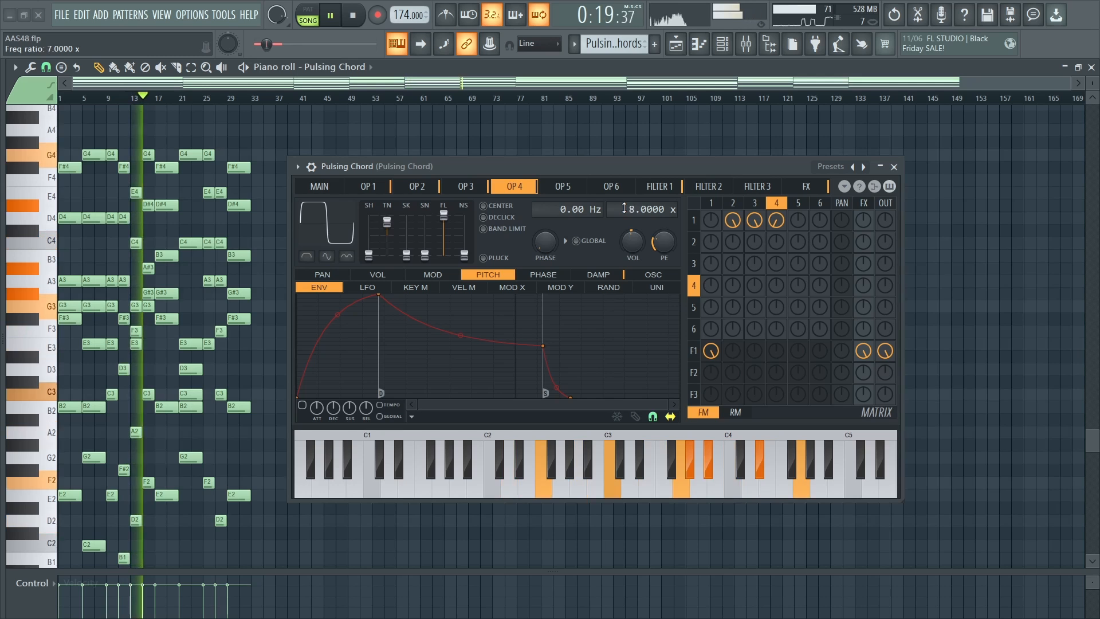
scroll(624, 210, "up", 7)
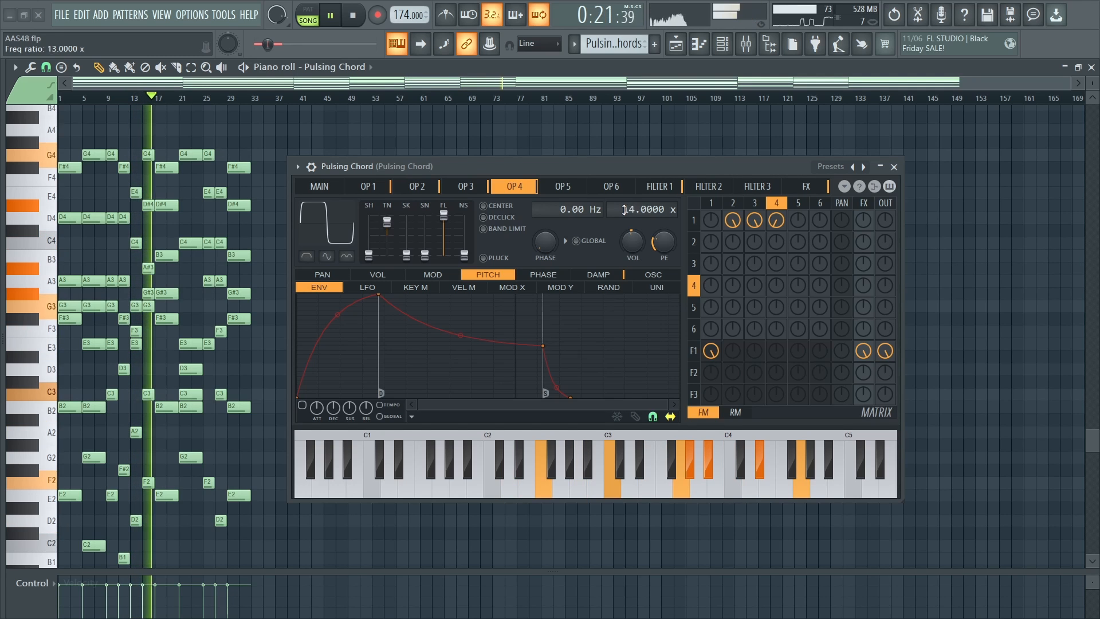
scroll(623, 209, "down", 9)
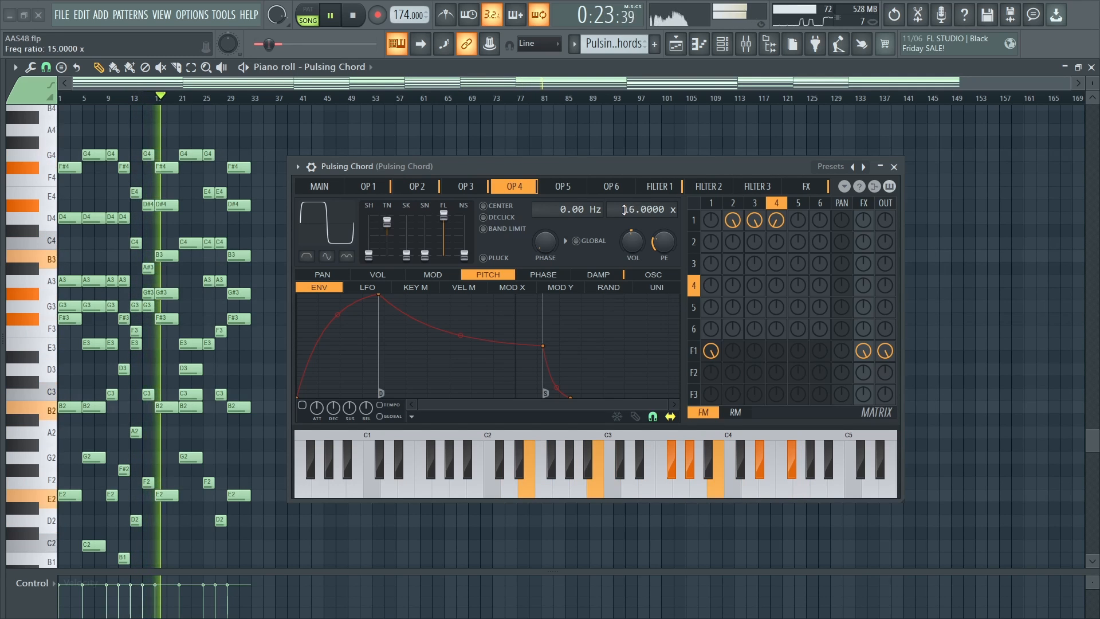
scroll(623, 209, "down", 5)
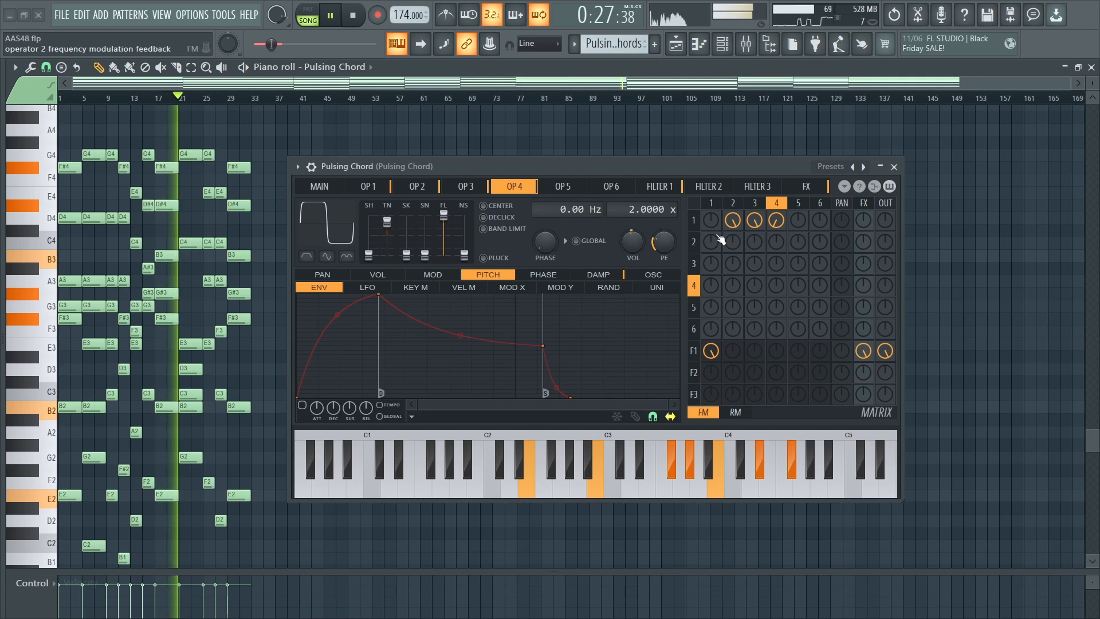
Step: Raise operator 4's volume and reshape its waveform with the shape, tension and sine-shaper settings while the chords play
scroll(632, 241, "up", 6)
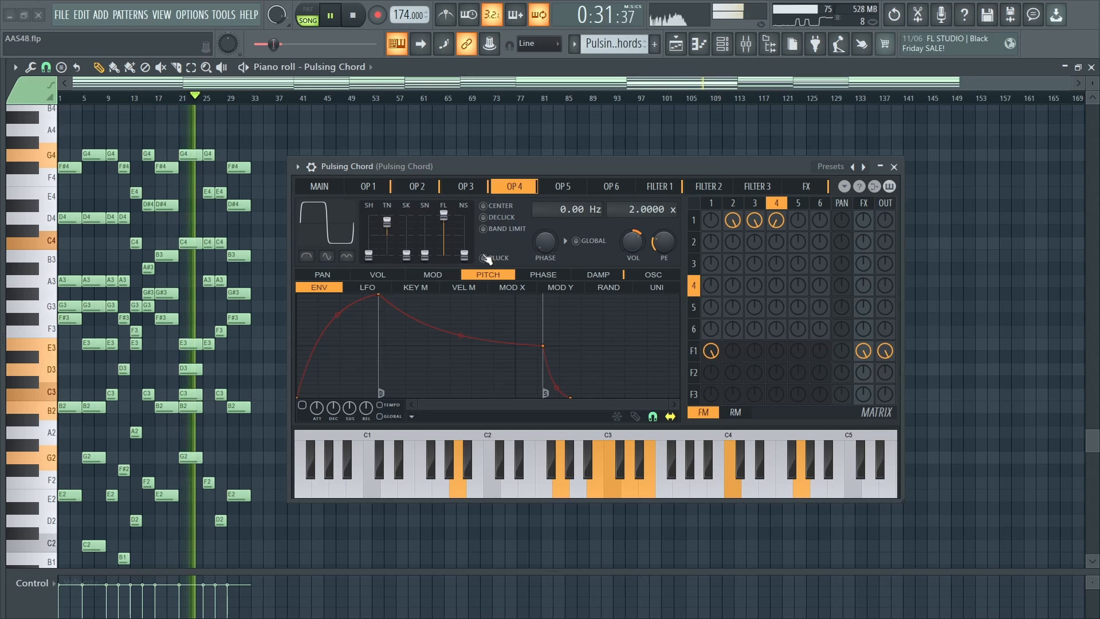
mouse_move(387, 222)
left_mouse_down()
mouse_move(386, 244)
mouse_move(425, 215)
mouse_move(406, 253)
mouse_move(368, 225)
left_mouse_up()
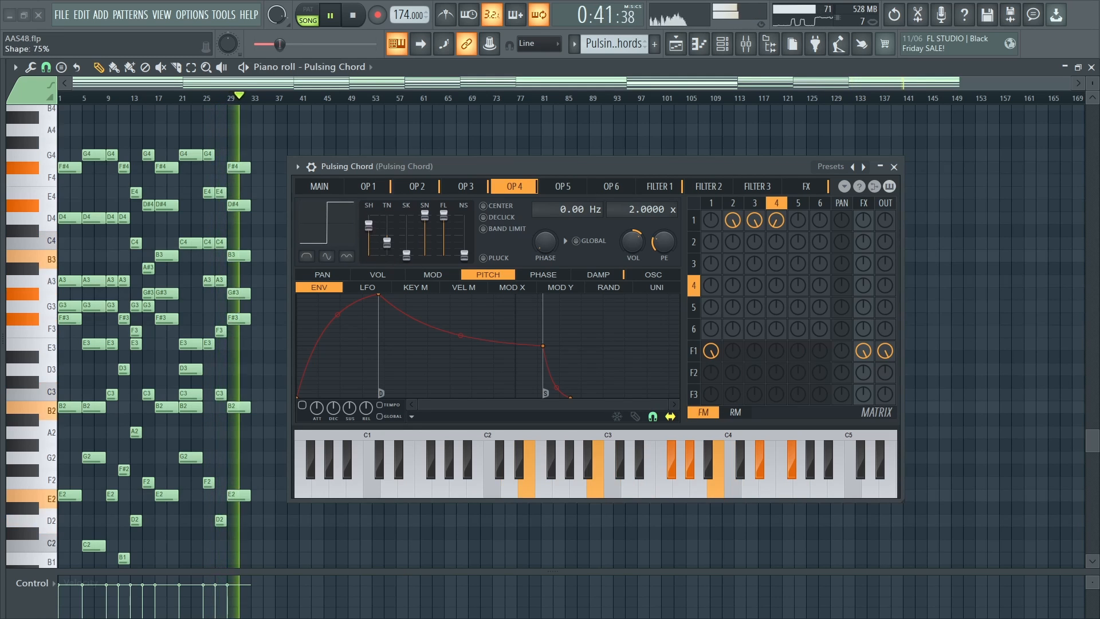
left_click_drag(368, 224, 376, 230)
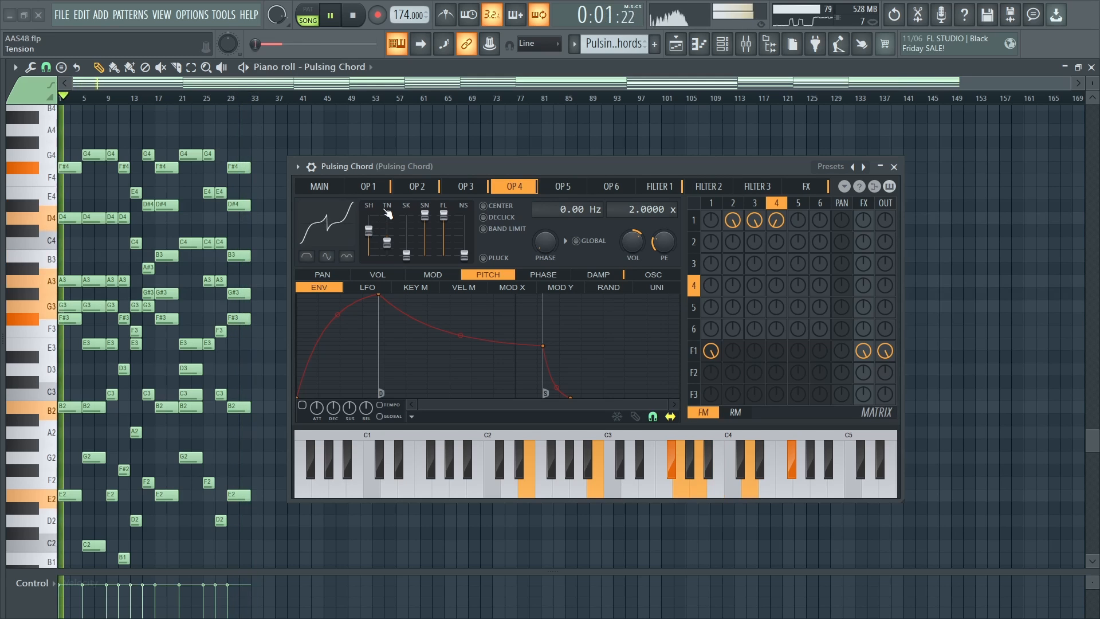
Step: Stop playback with operator 4 disconnected from operator 1, and return to the synth's main page
key("space")
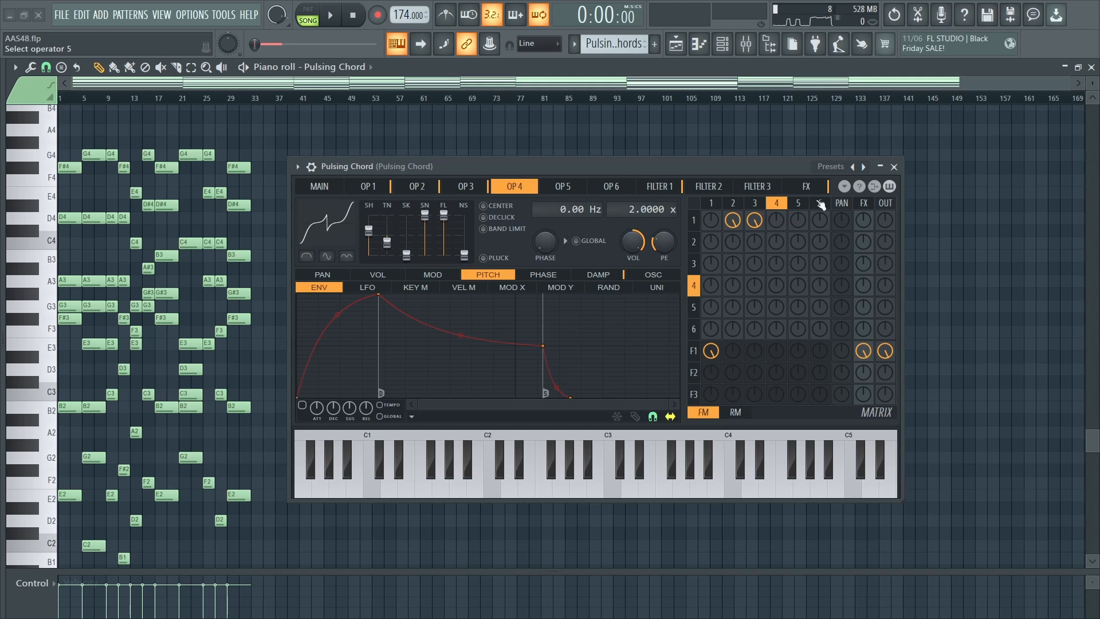
left_click(339, 184)
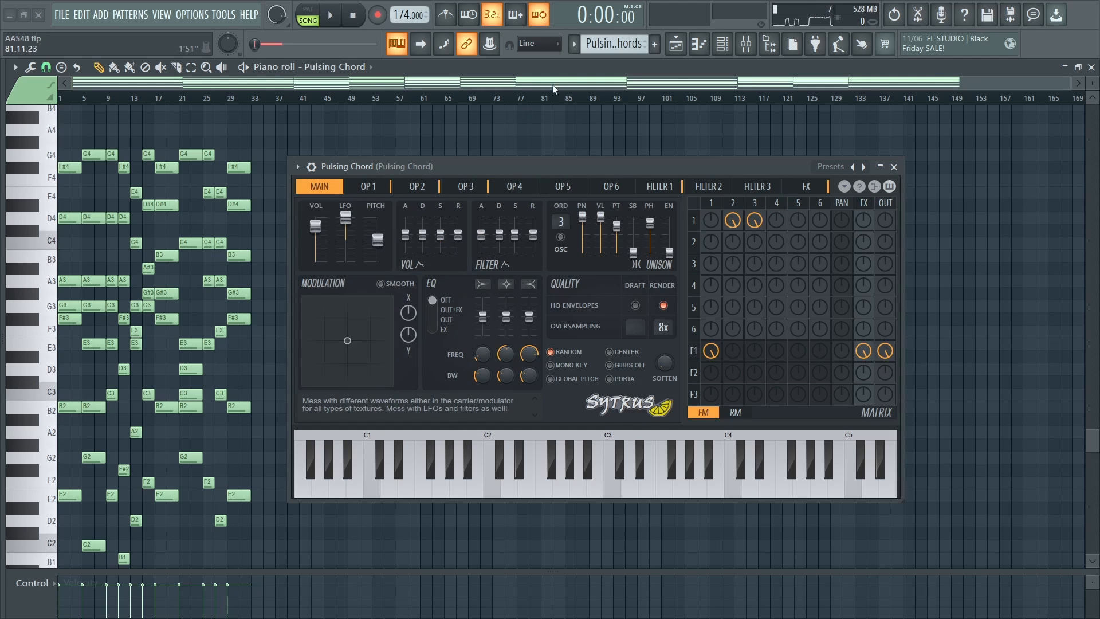